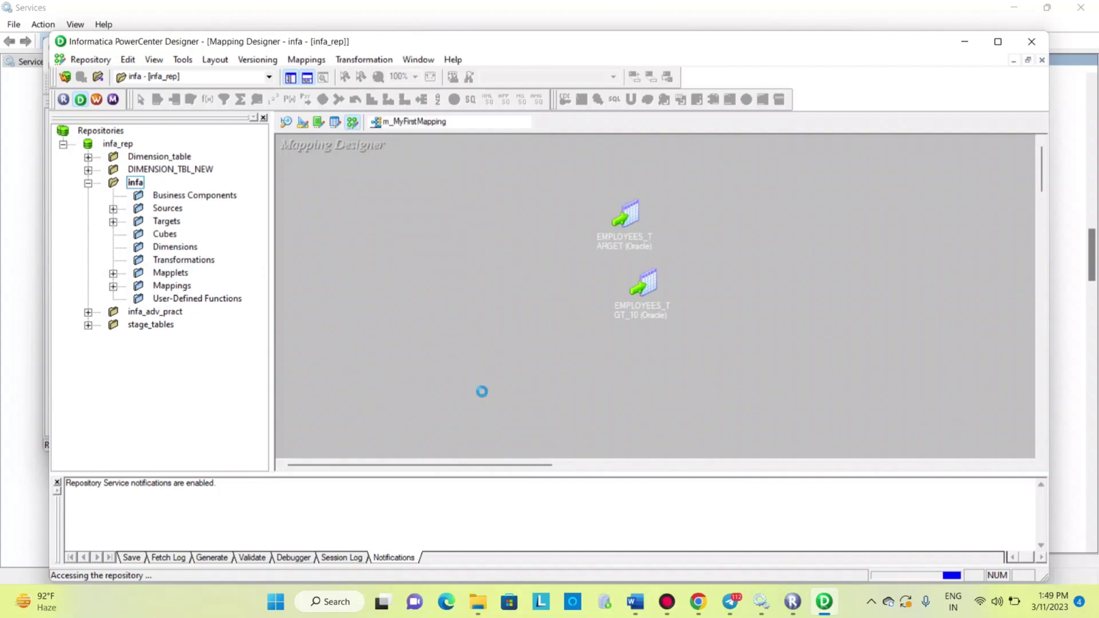
# Delete the tr_example router and its four connected employee target definitions from m_MyFirstMapping, keeping the source and its source qualifier.
pyautogui.scroll(-3, 595, 320)
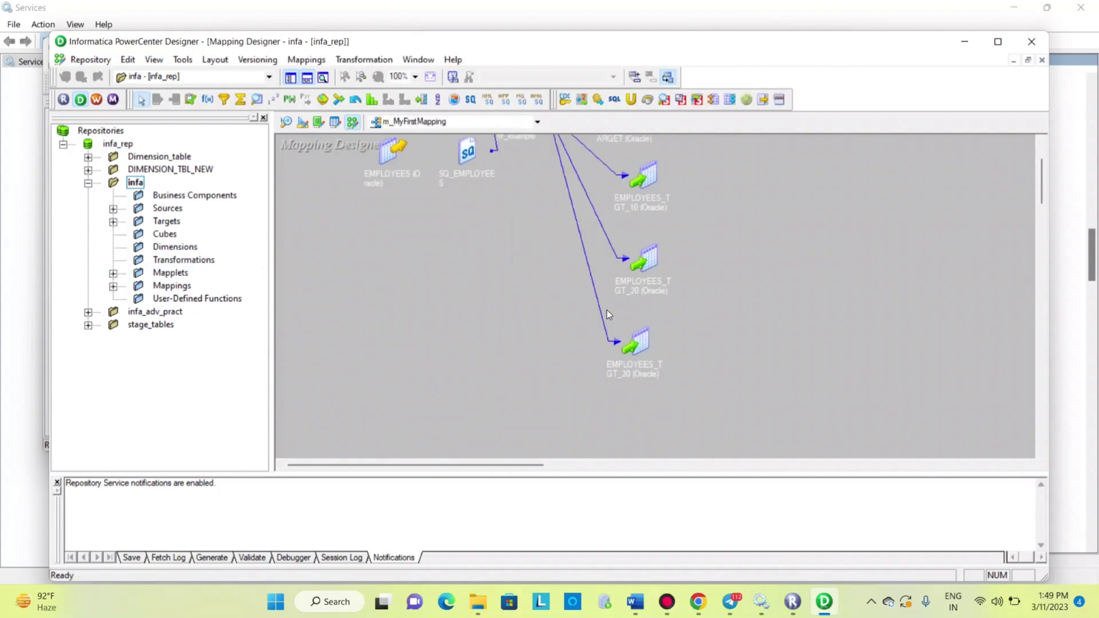
pyautogui.click(998, 41)
pyautogui.scroll(2, 766, 156)
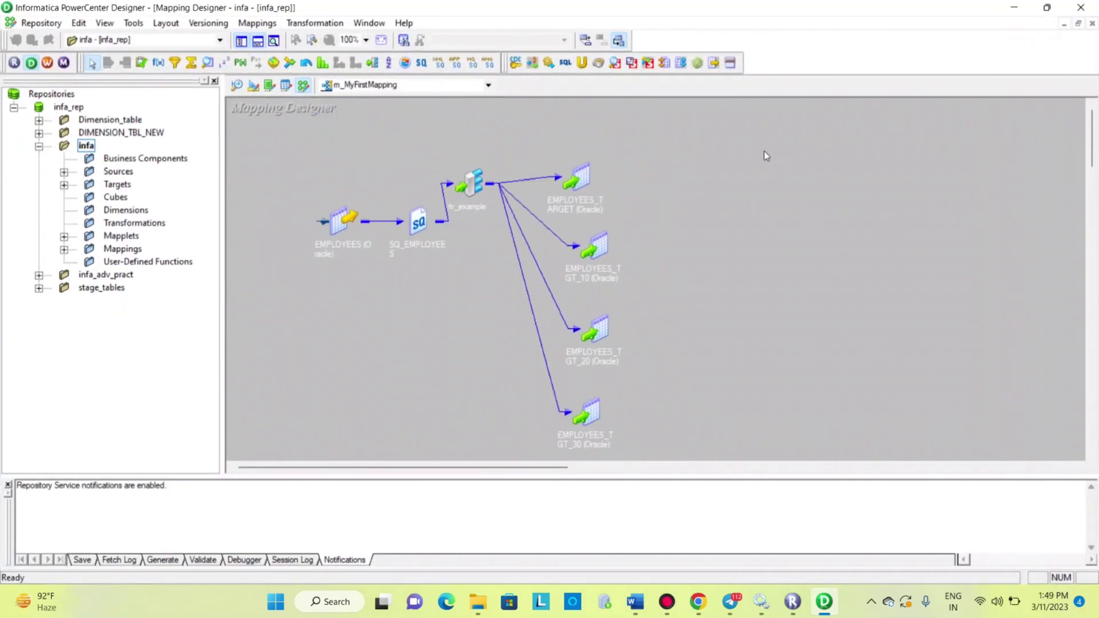
pyautogui.moveTo(474, 163); pyautogui.dragTo(704, 429)
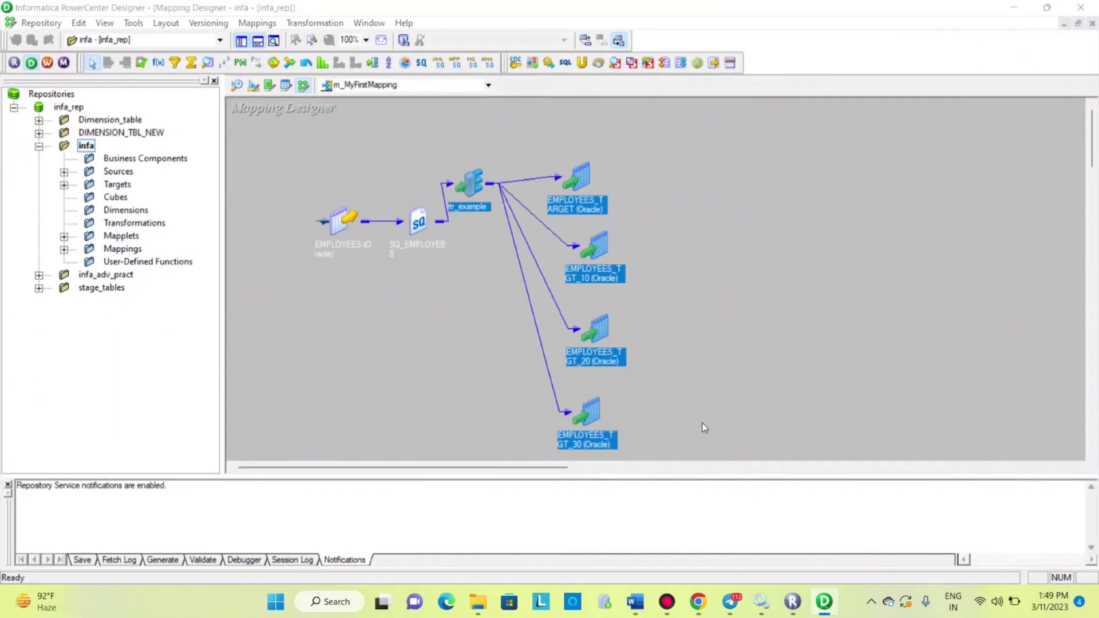
pyautogui.press('Delete')
pyautogui.press('Return')
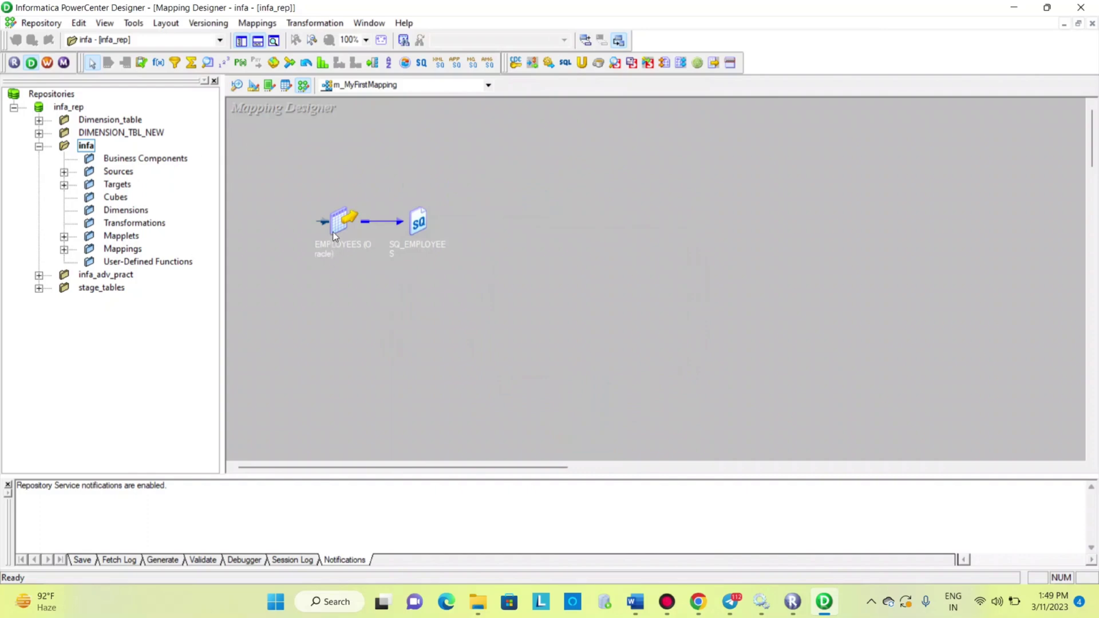
# Add the EMPLOYEES_TARGET target definition from the infa folder to the mapping, well clear of the source qualifier.
pyautogui.click(65, 185)
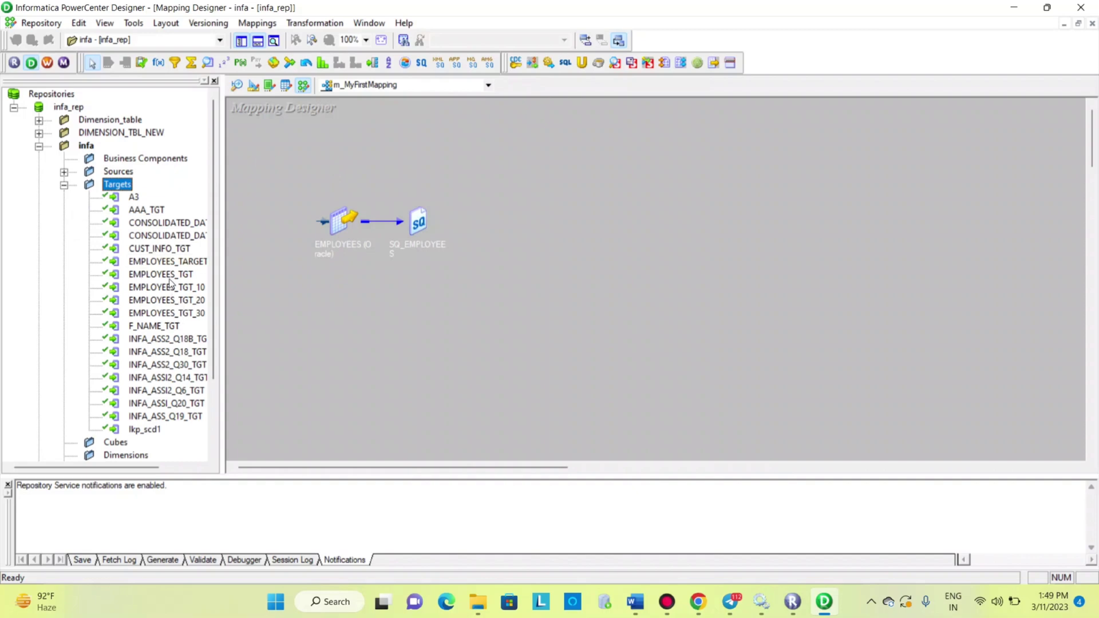
pyautogui.moveTo(169, 262); pyautogui.dragTo(648, 212)
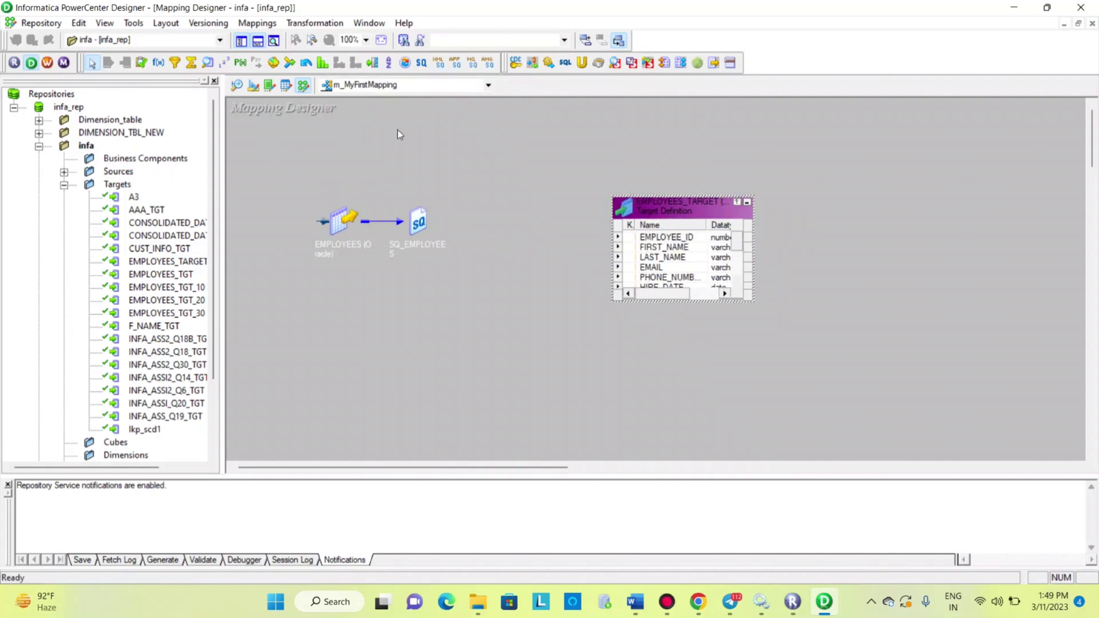
pyautogui.moveTo(674, 205); pyautogui.dragTo(678, 201)
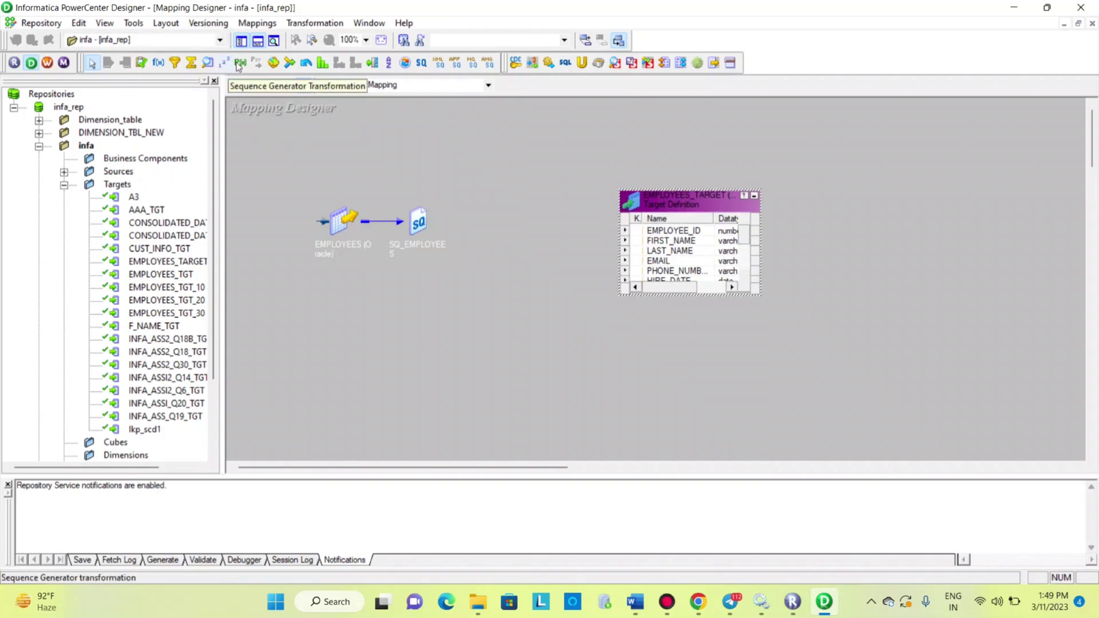
# Create a Sequence Generator transformation named seq_example in the mapping.
pyautogui.click(315, 23)
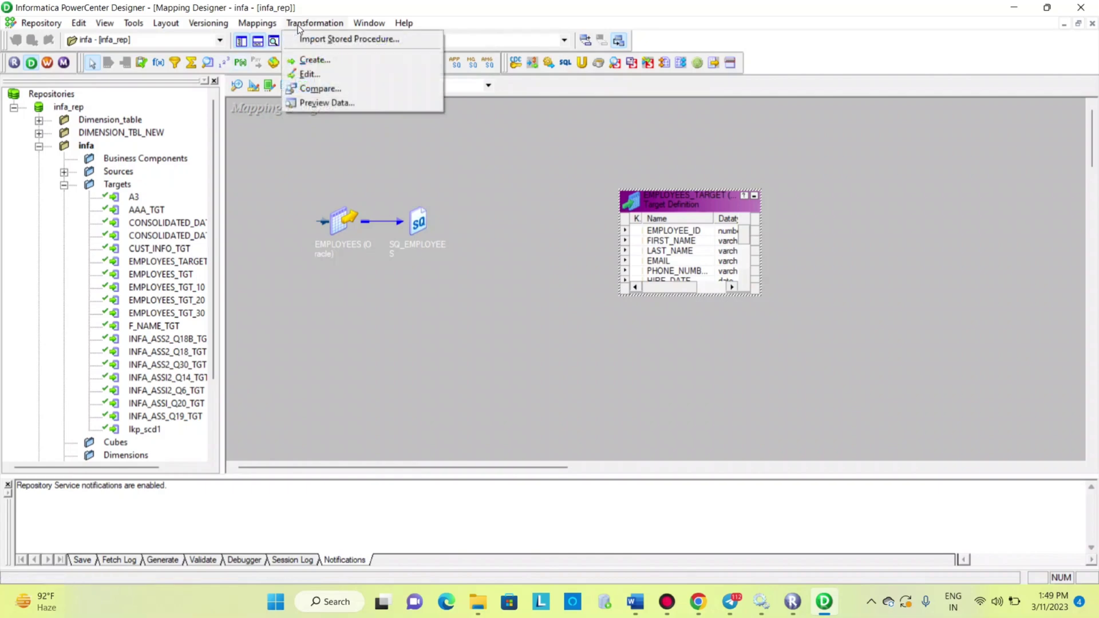
pyautogui.click(327, 60)
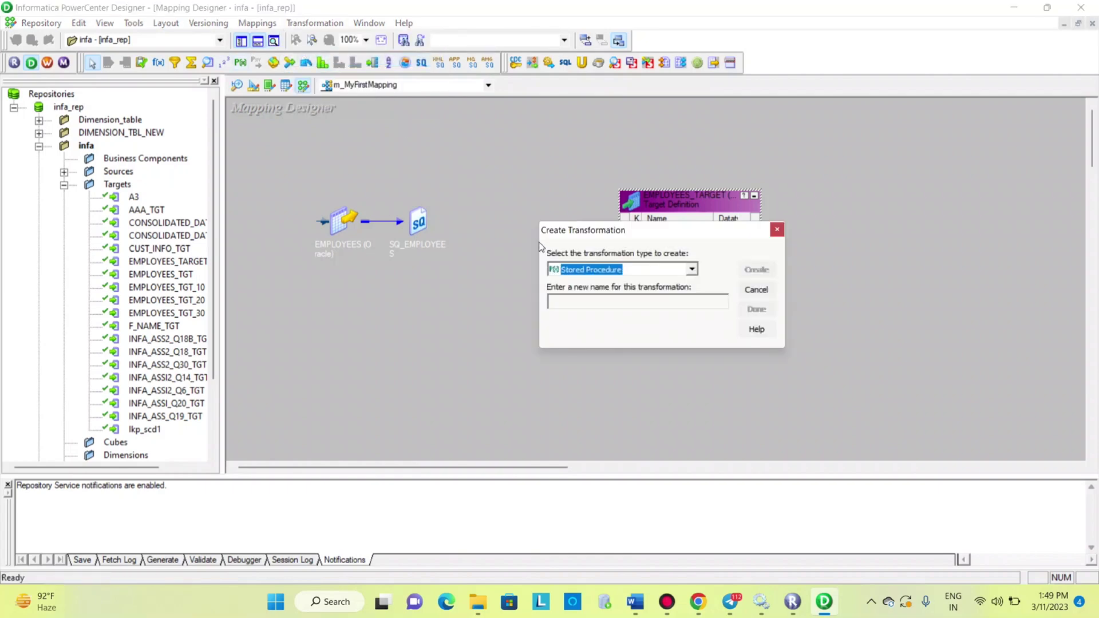
pyautogui.press('w')
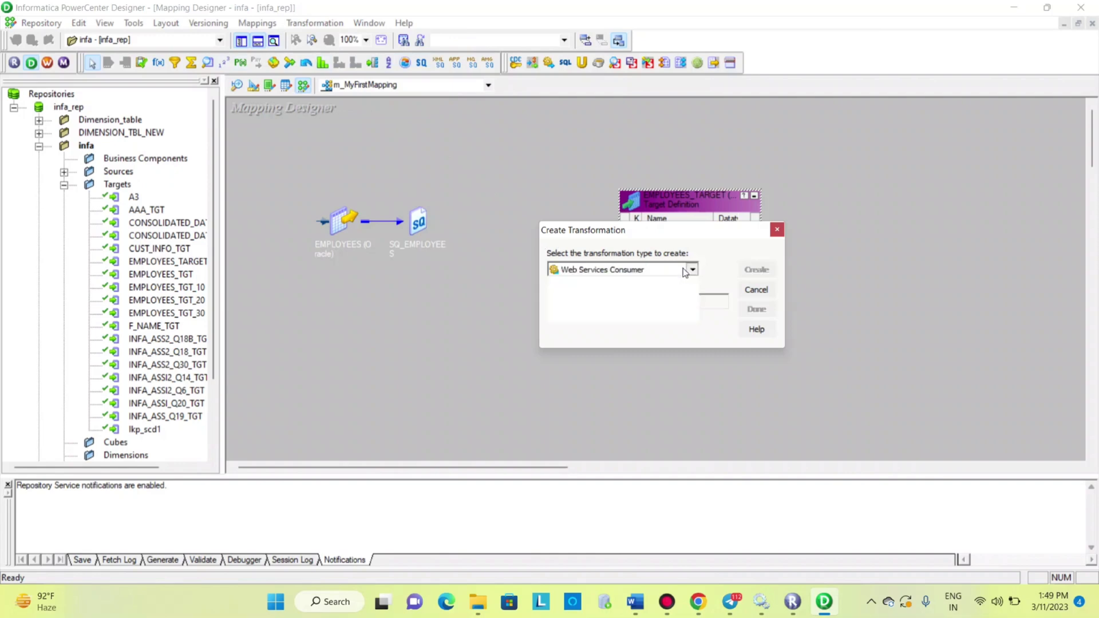
pyautogui.click(685, 271)
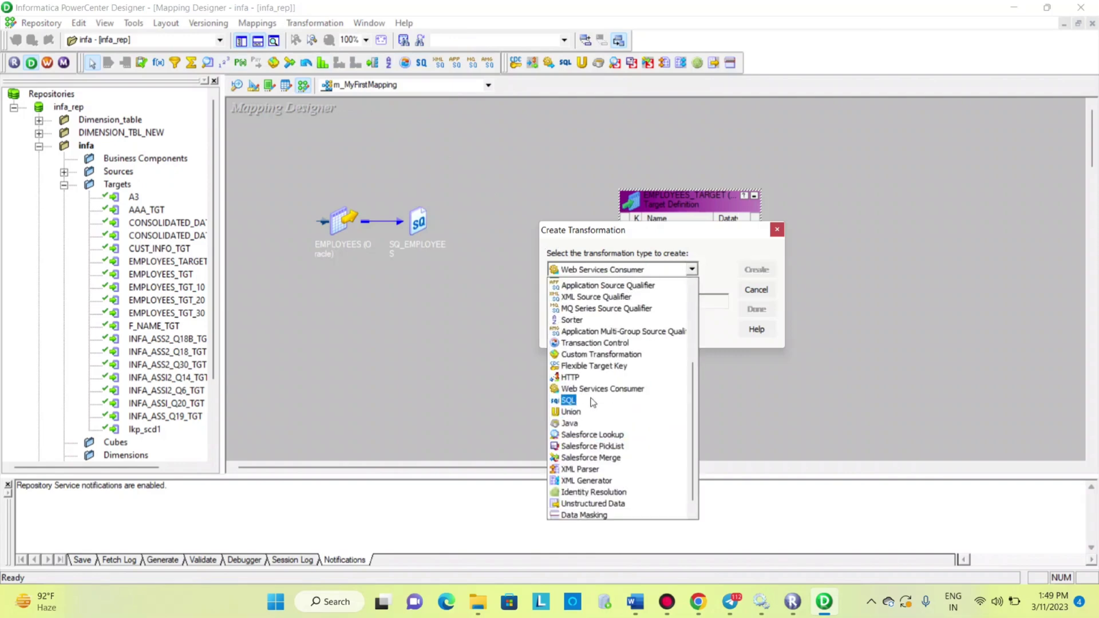
pyautogui.scroll(4, 593, 403)
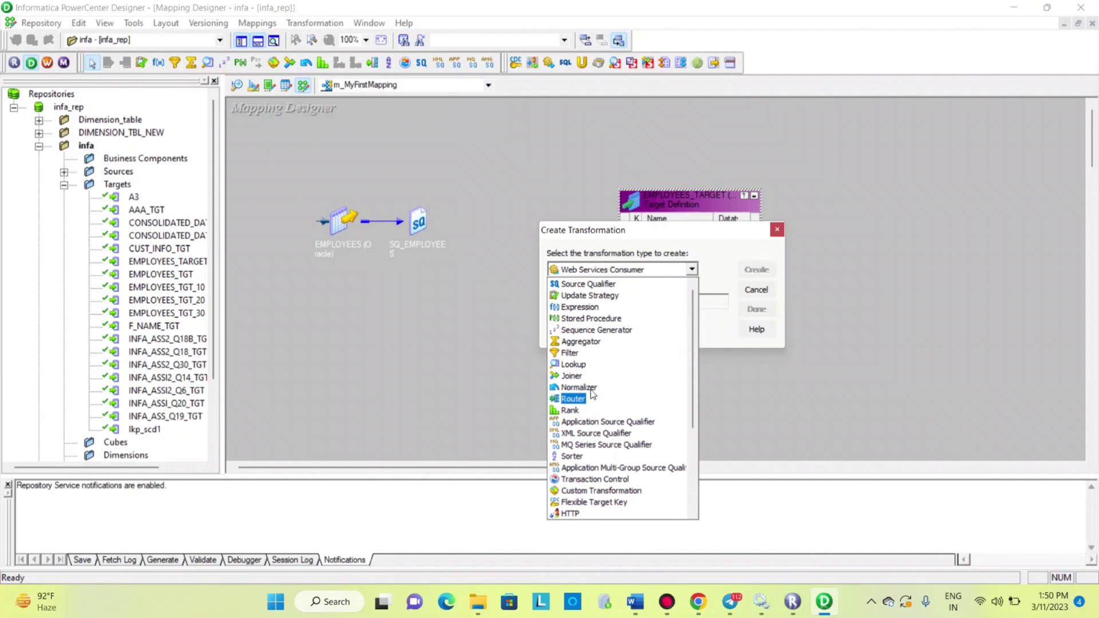
pyautogui.click(602, 331)
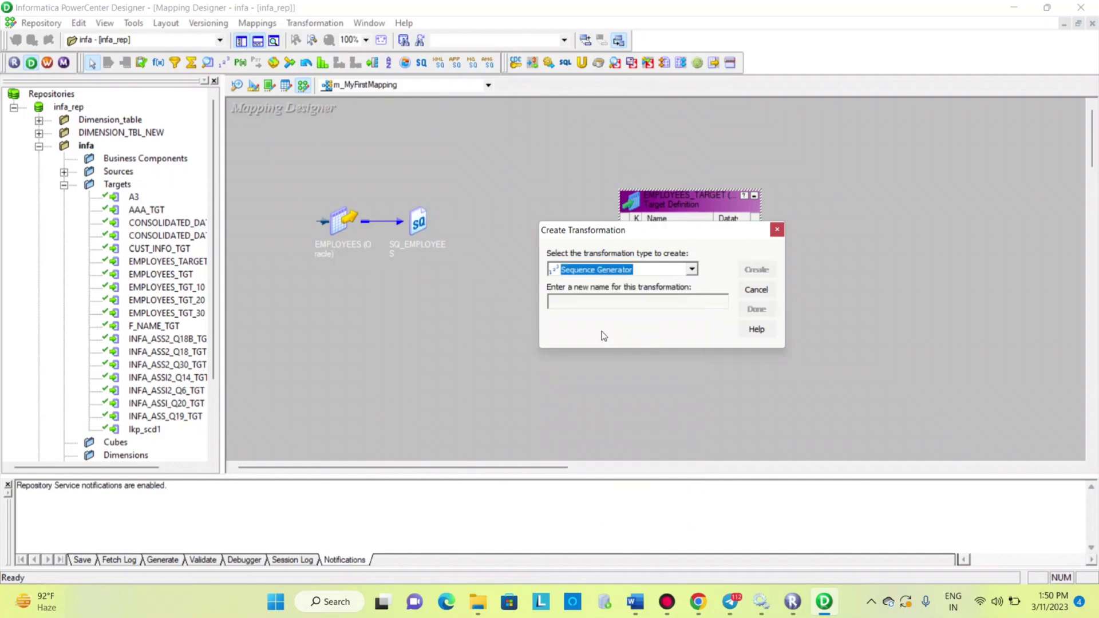
pyautogui.click(651, 308)
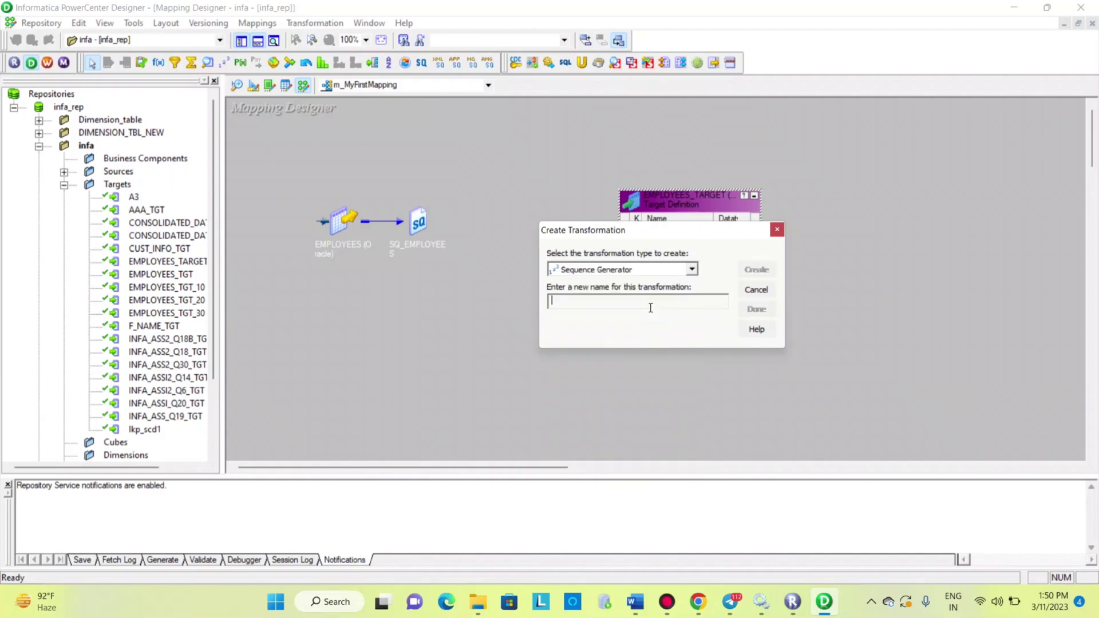
pyautogui.write('seq_example')
pyautogui.click(757, 270)
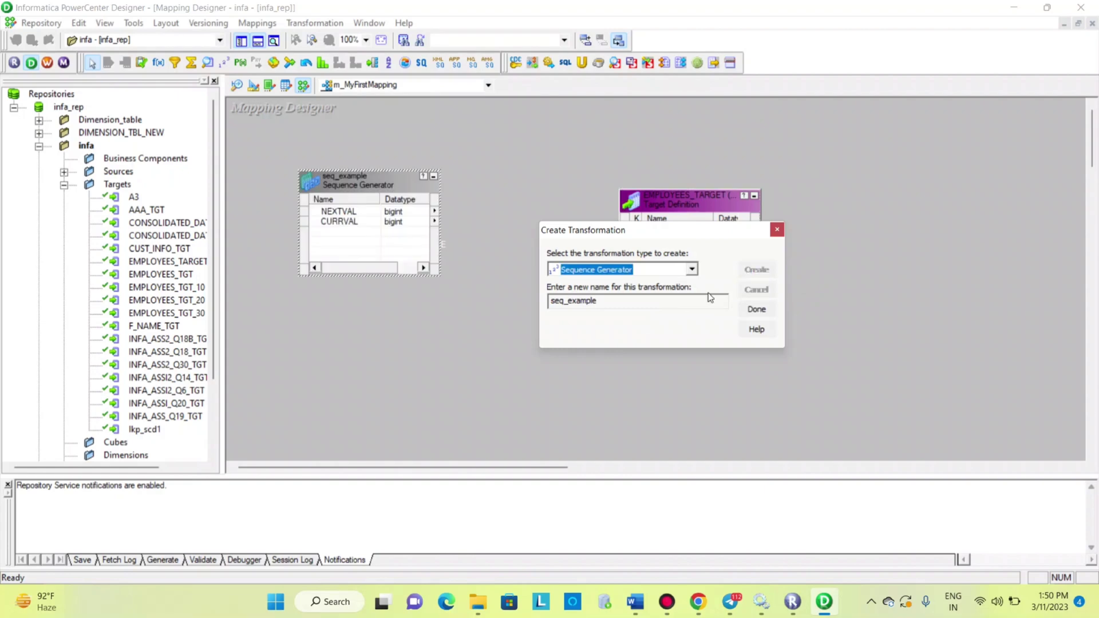
pyautogui.click(754, 310)
# Rearrange the mapping with seq_example above the source objects and EMPLOYEES_TARGET farther away, and expand SQ_EMPLOYEES to show its ports.
pyautogui.moveTo(385, 187); pyautogui.dragTo(491, 116)
pyautogui.moveTo(690, 210); pyautogui.dragTo(816, 223)
pyautogui.moveTo(417, 228); pyautogui.dragTo(406, 289)
pyautogui.moveTo(341, 238); pyautogui.dragTo(298, 274)
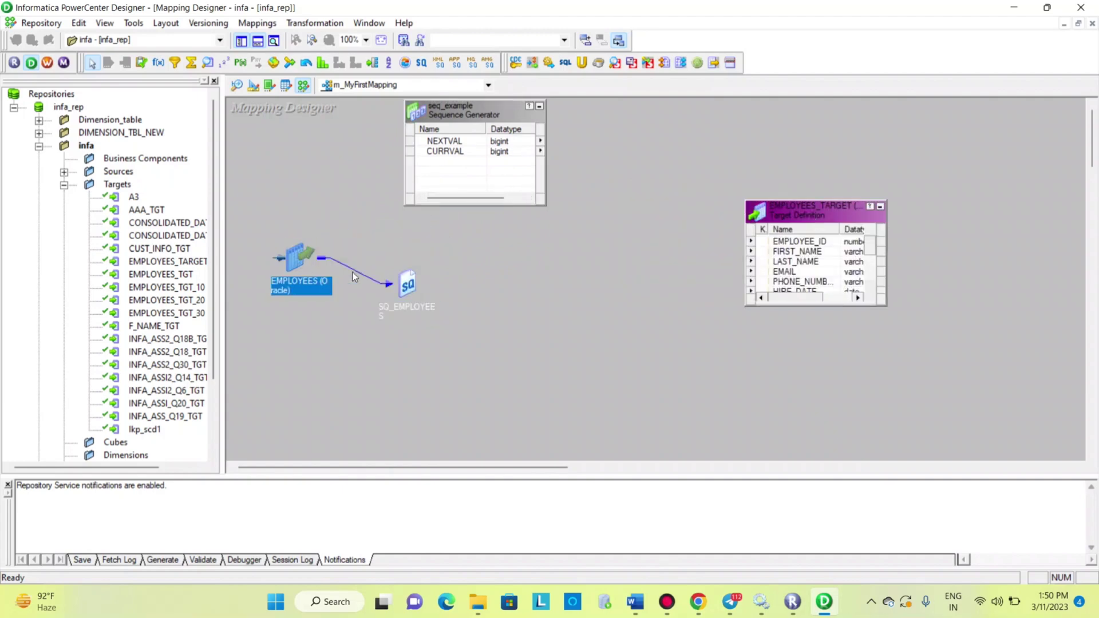
pyautogui.doubleClick(411, 288)
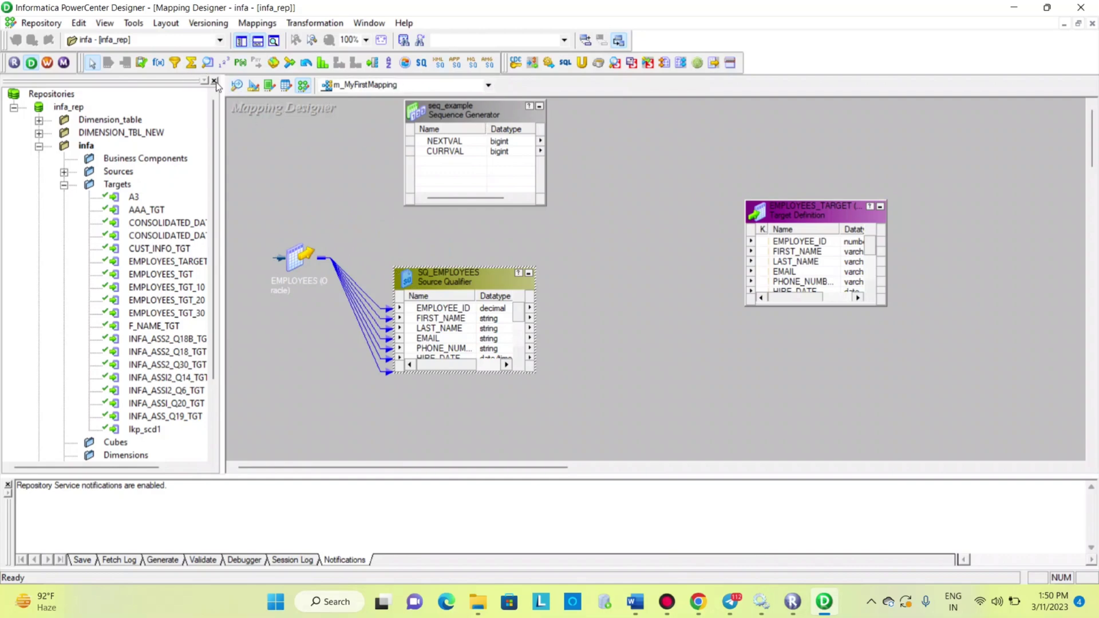
# Add a Filter transformation between SQ_EMPLOYEES and the target, and link all source qualifier ports into it.
pyautogui.click(175, 62)
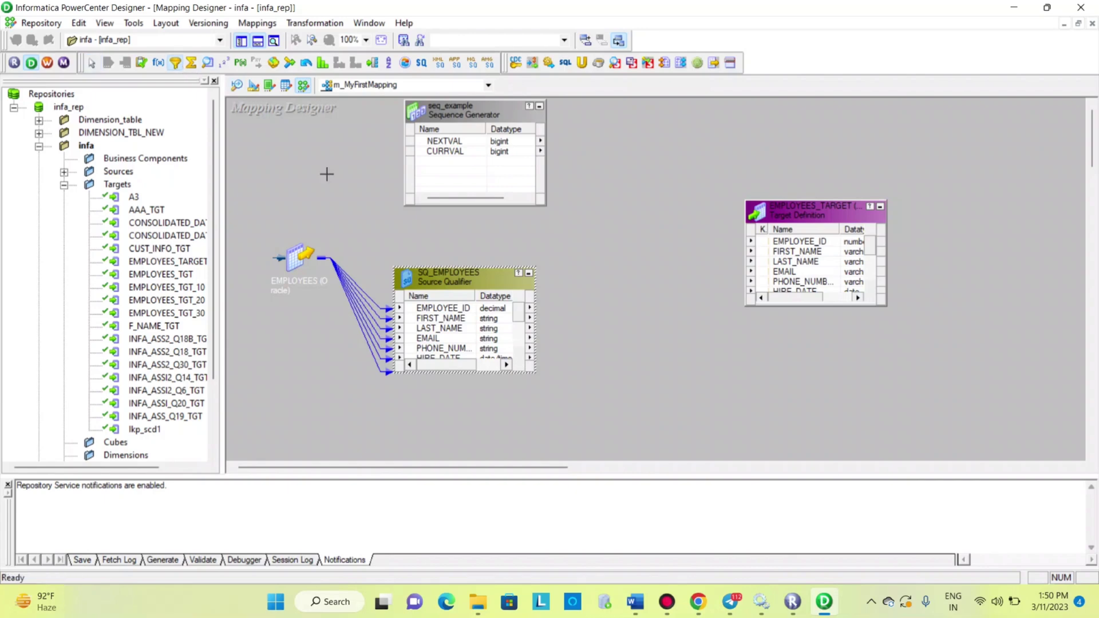
pyautogui.click(612, 243)
pyautogui.click(424, 311)
pyautogui.rightClick(441, 310)
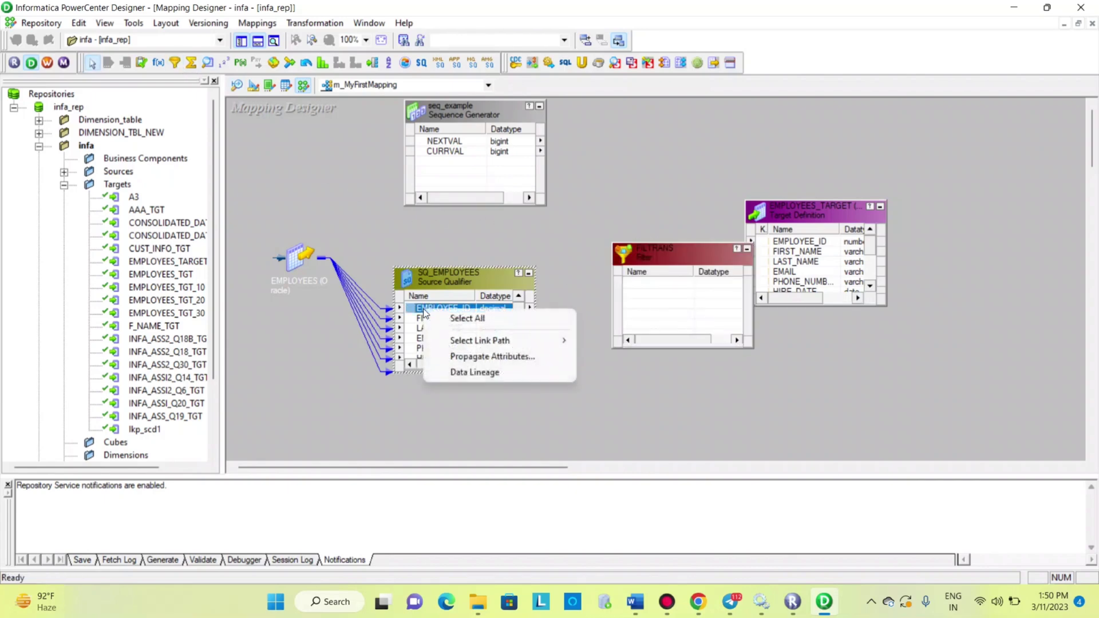
pyautogui.click(446, 318)
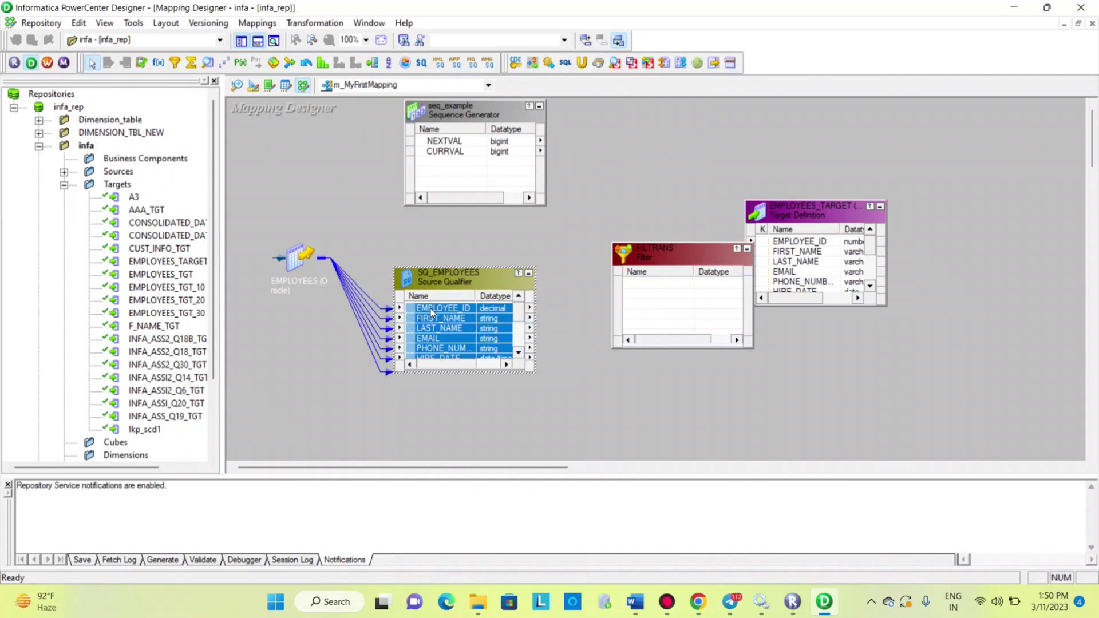
pyautogui.moveTo(431, 312); pyautogui.dragTo(640, 290)
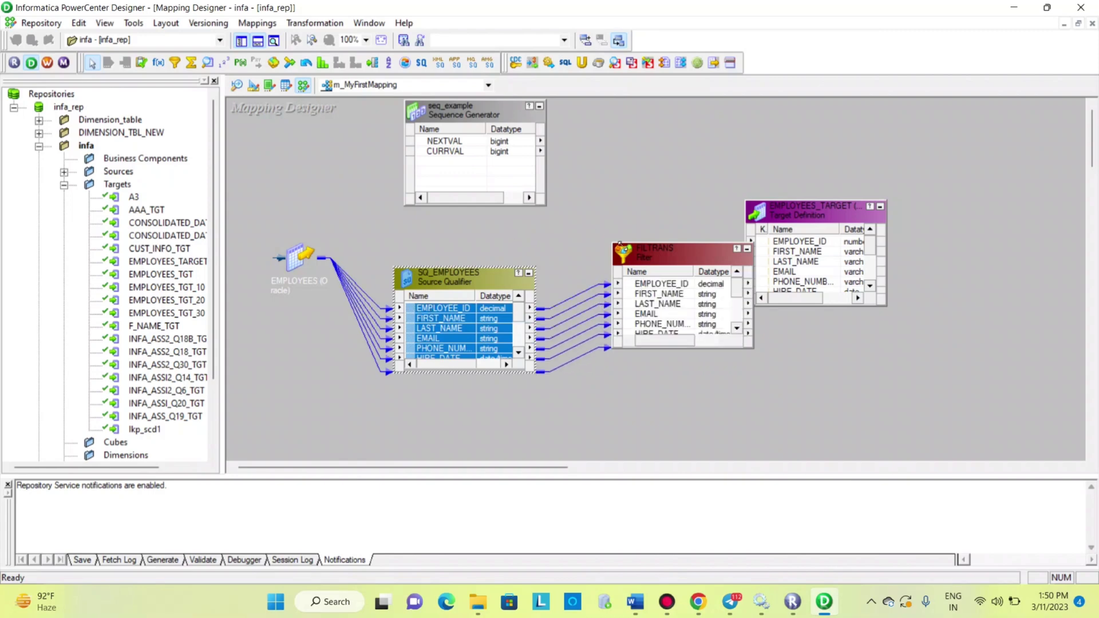
# Review the ports and the sequence properties of seq_example, including End Value, Current Value and Cycle.
pyautogui.doubleClick(465, 115)
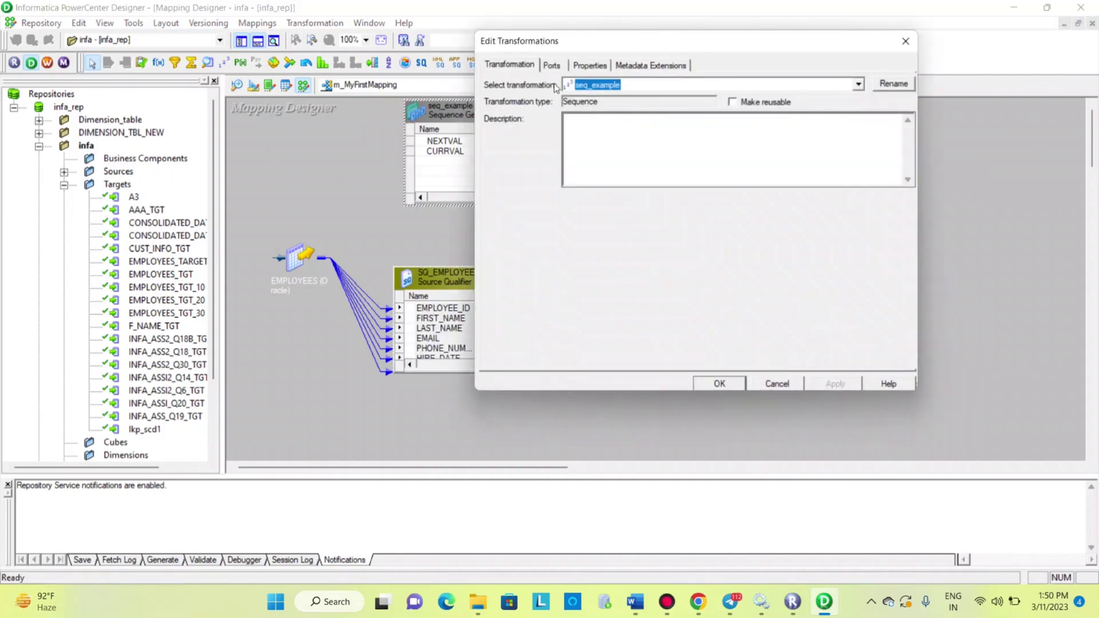
pyautogui.click(552, 65)
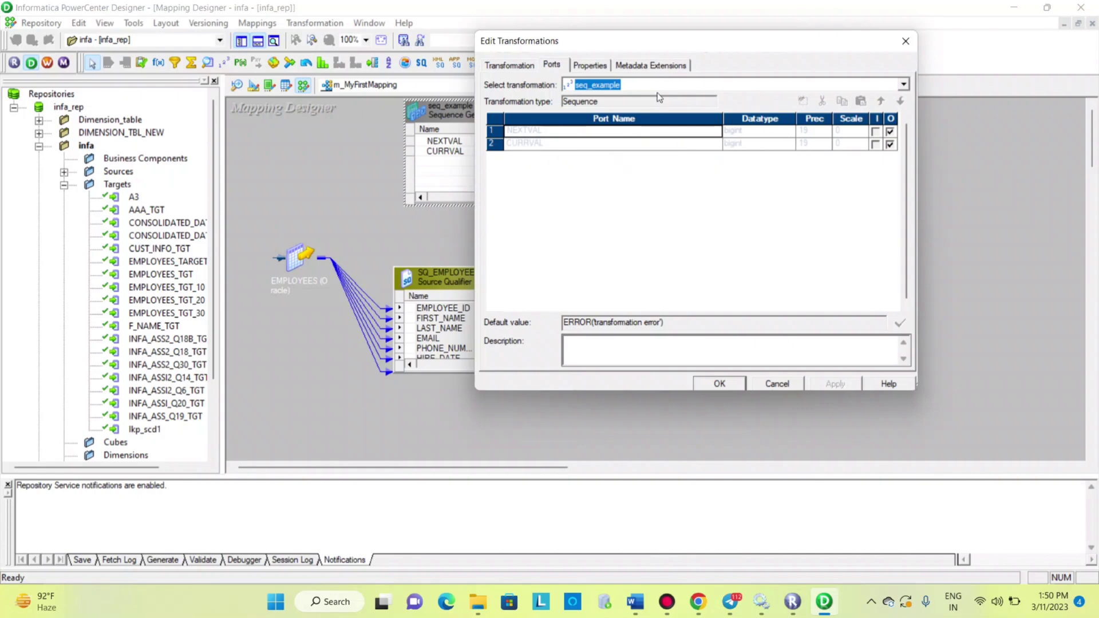
pyautogui.click(590, 65)
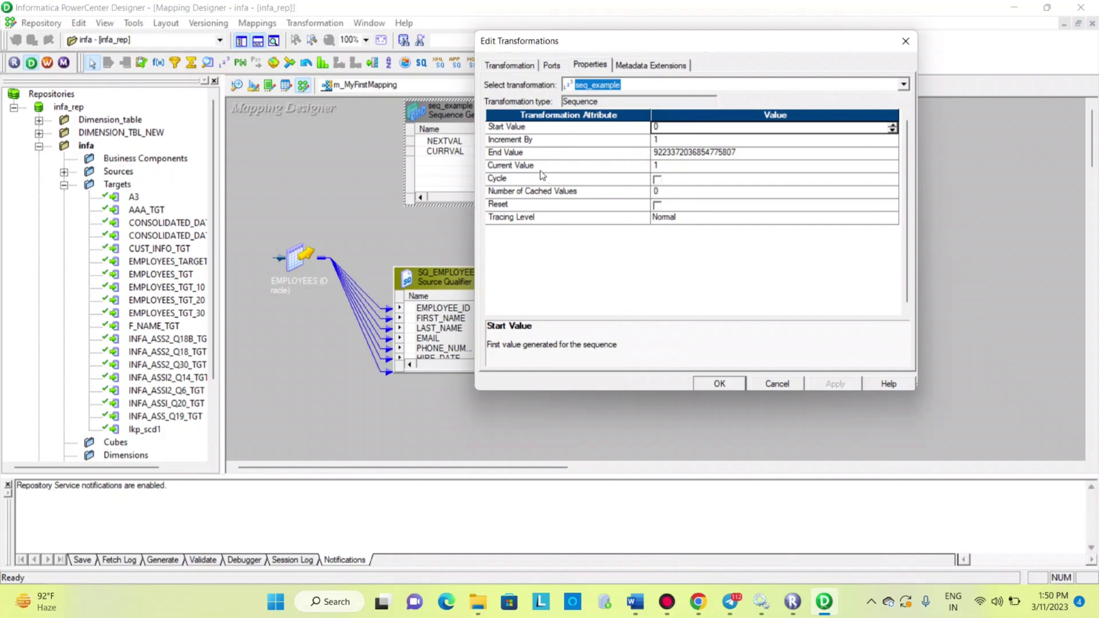
pyautogui.click(676, 153)
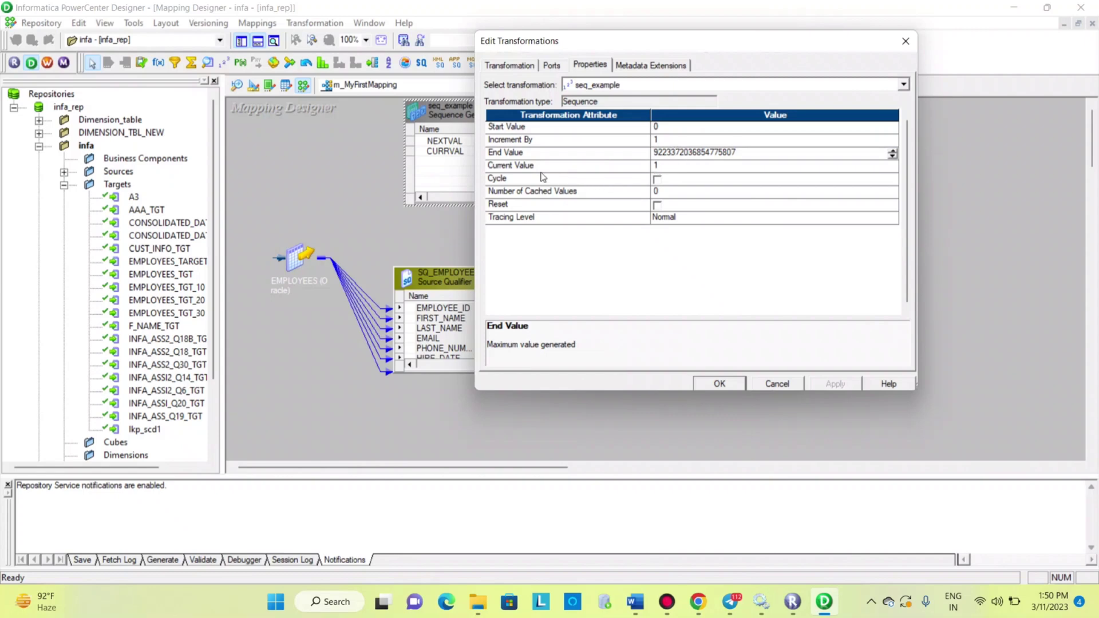
pyautogui.click(572, 165)
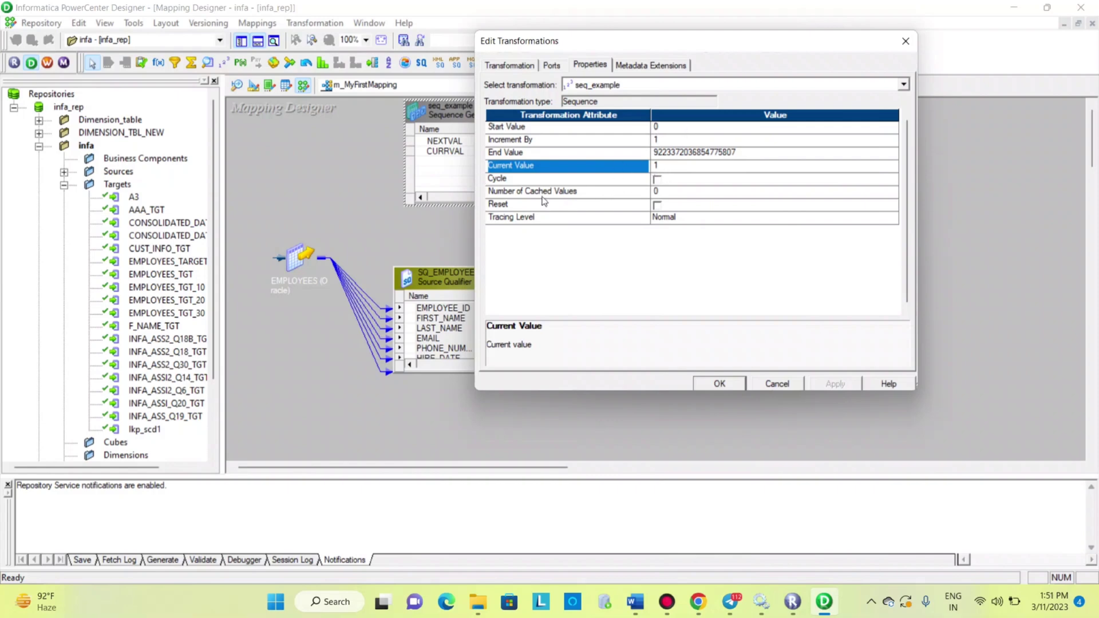
pyautogui.click(657, 180)
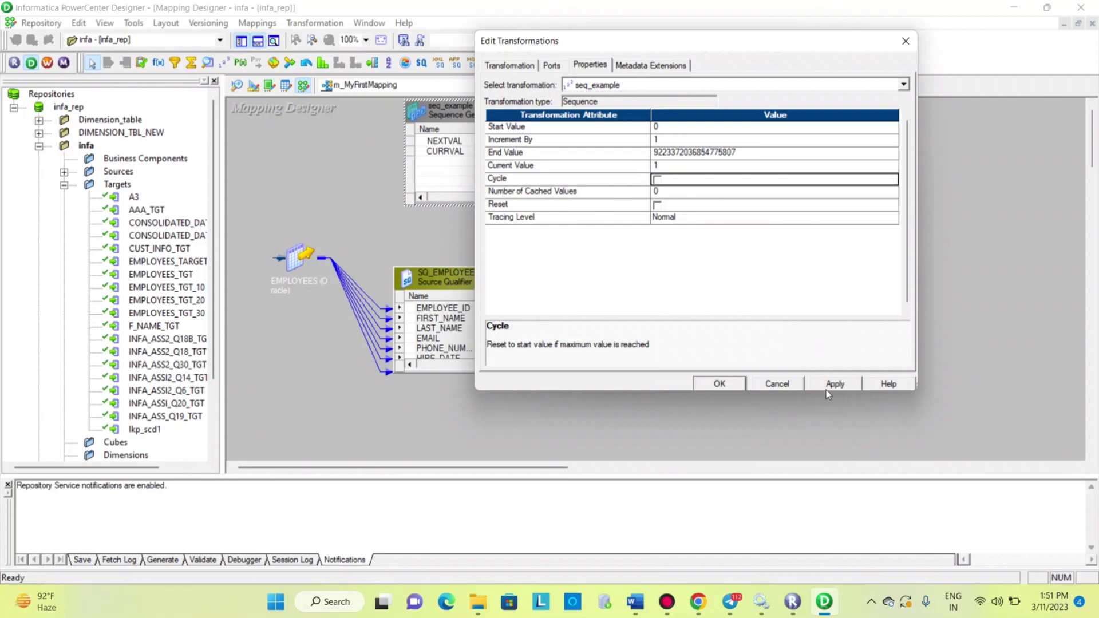
pyautogui.click(733, 383)
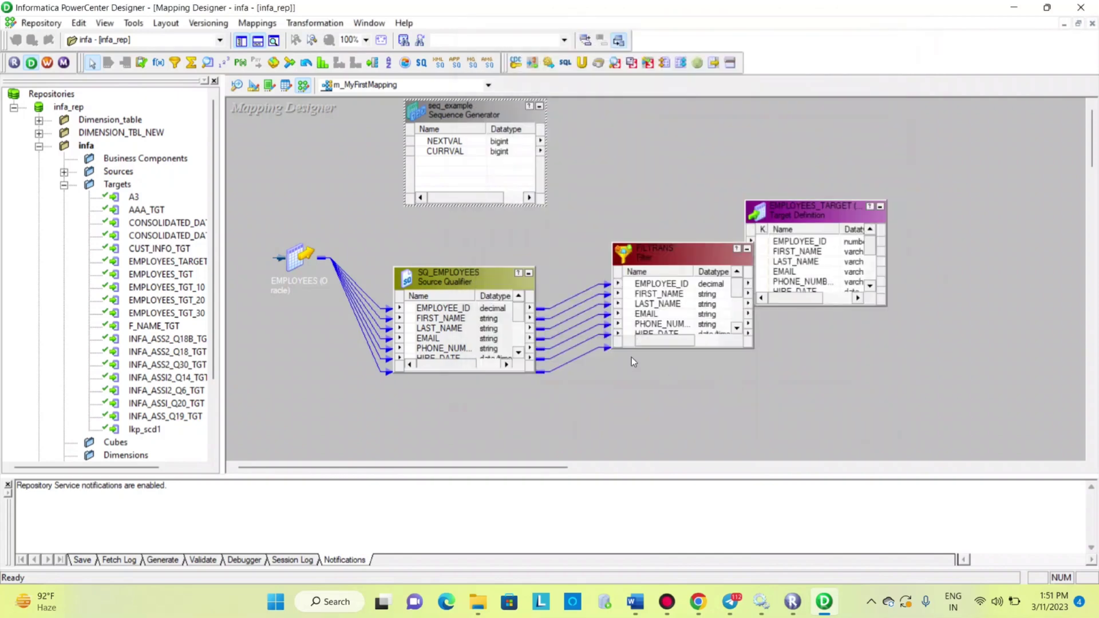
# Link NEXTVAL from seq_example to the Filter transformation as a new port, and space the Filter and EMPLOYEES_TARGET apart.
pyautogui.moveTo(444, 141); pyautogui.dragTo(628, 345)
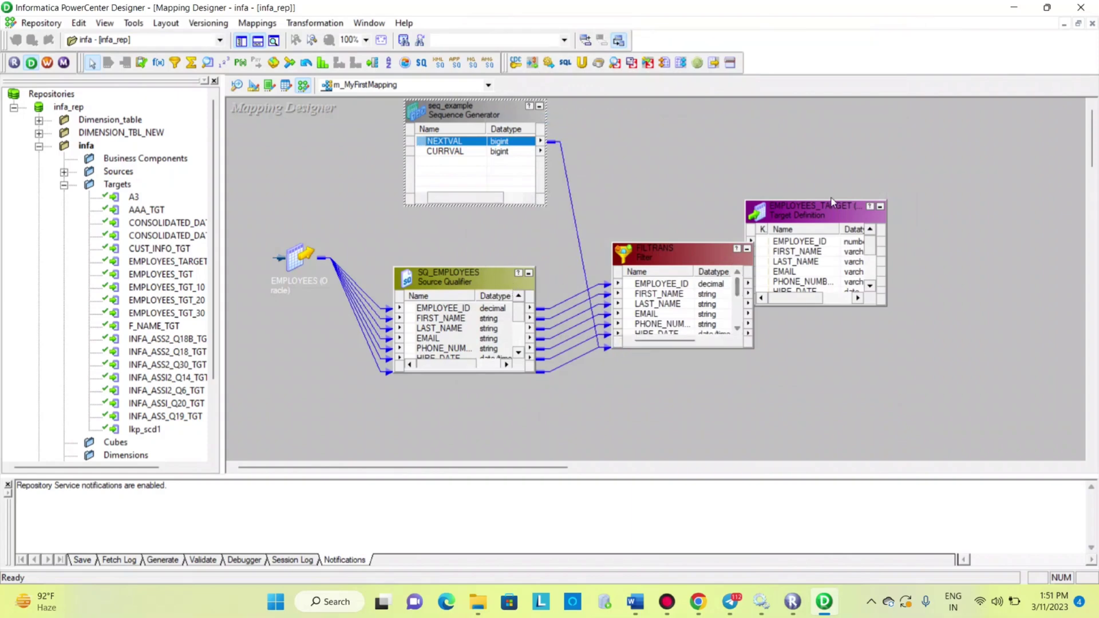
pyautogui.moveTo(825, 212); pyautogui.dragTo(962, 219)
pyautogui.moveTo(710, 253); pyautogui.dragTo(708, 195)
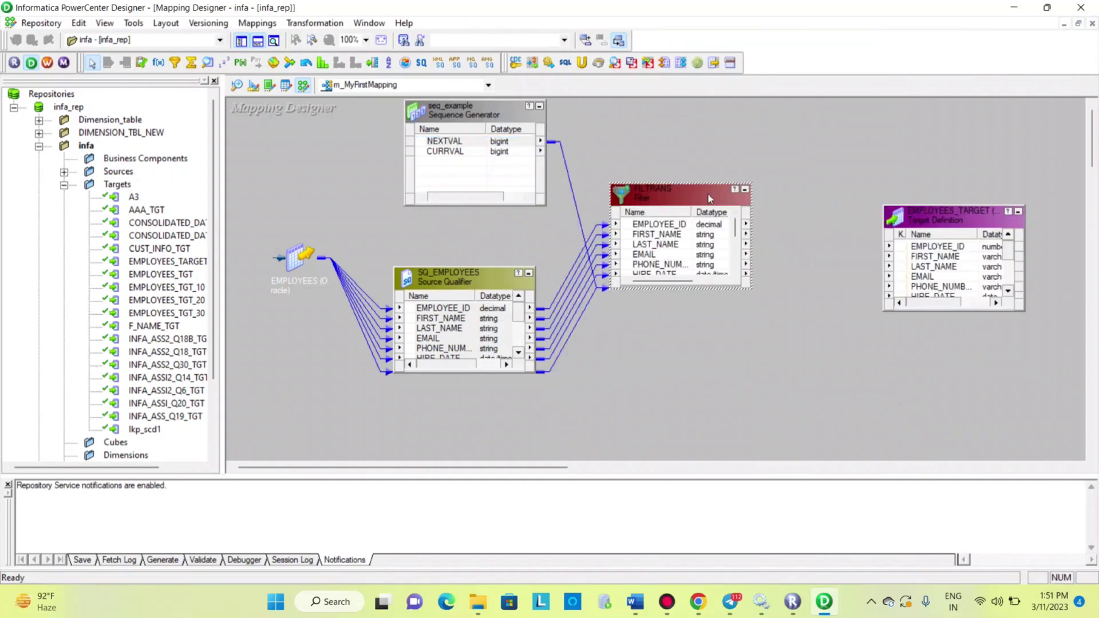
# Link all Filter ports to EMPLOYEES_TARGET starting at FIRST_NAME, and reposition the target definition.
pyautogui.click(639, 226)
pyautogui.rightClick(637, 229)
pyautogui.click(679, 235)
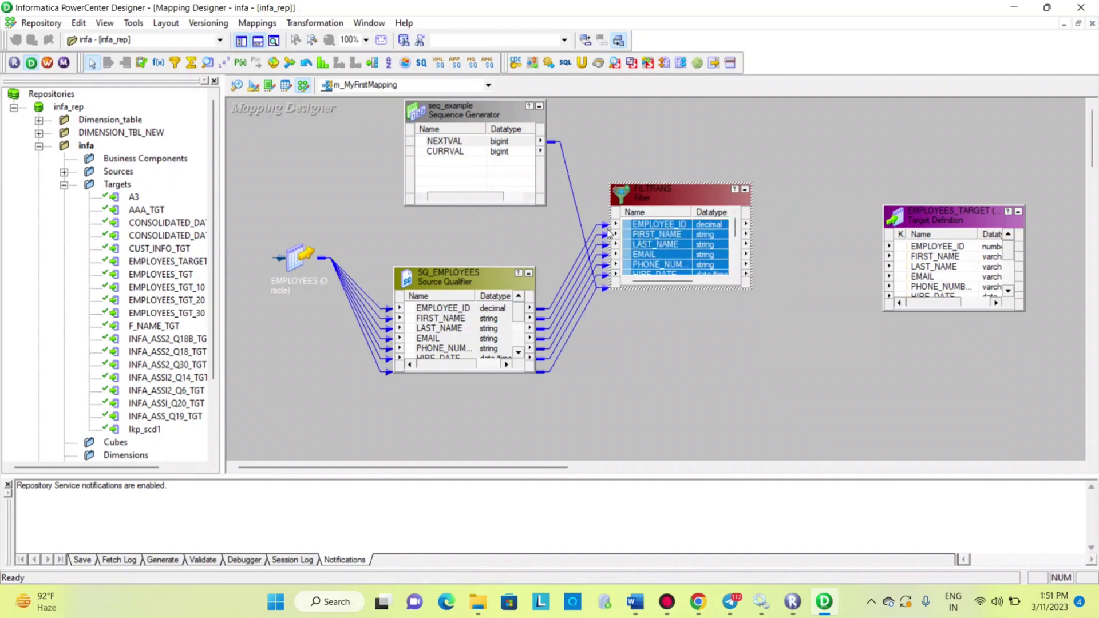
pyautogui.moveTo(843, 239); pyautogui.dragTo(924, 211)
pyautogui.moveTo(987, 258); pyautogui.dragTo(962, 221)
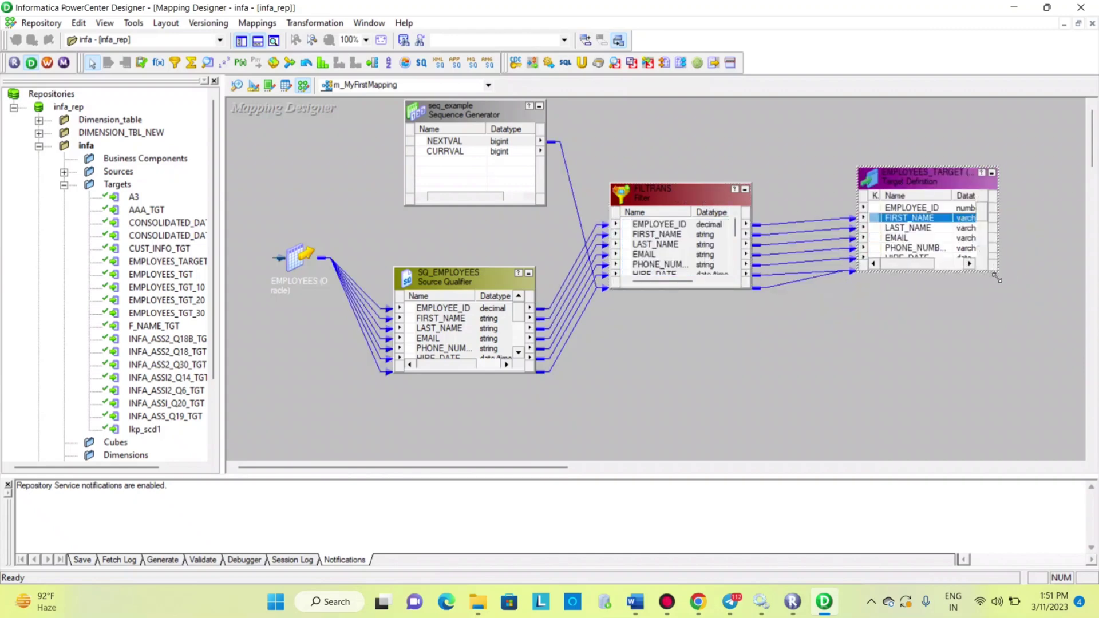
# Enlarge the EMPLOYEES_TARGET and Filter boxes to show all their ports, and clear the port selection.
pyautogui.moveTo(997, 271); pyautogui.dragTo(1046, 423)
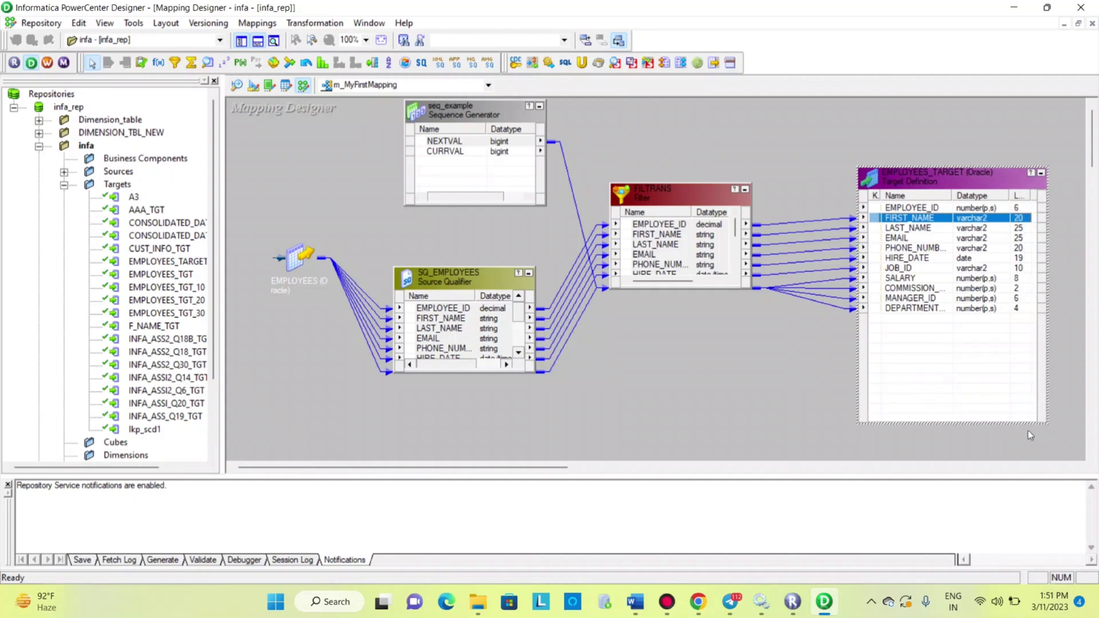
pyautogui.click(754, 288)
pyautogui.moveTo(753, 289); pyautogui.dragTo(755, 401)
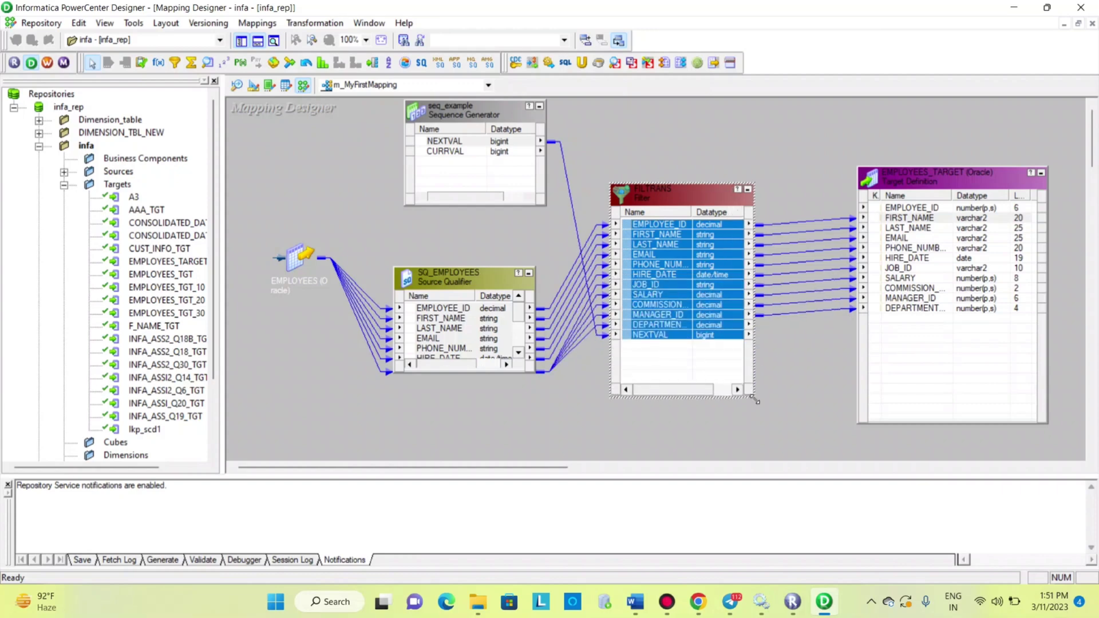
pyautogui.click(781, 316)
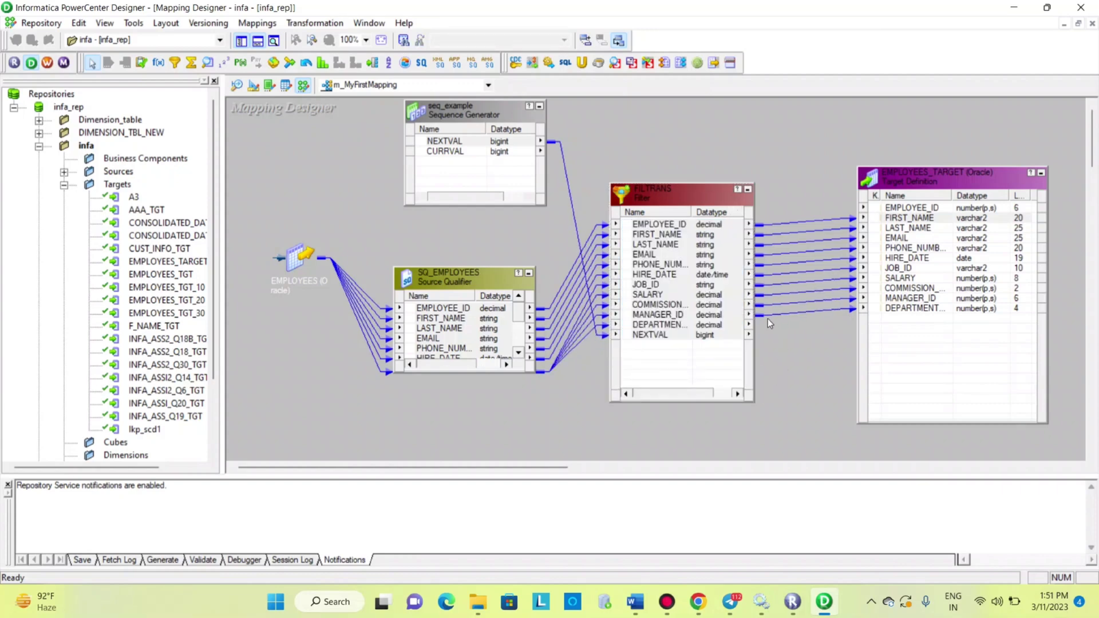
# Replace the COMMISSION_PCT link into the target's MANAGER_ID with a link from the Filter's NEXTVAL port, and save the mapping.
pyautogui.click(807, 306)
pyautogui.press('Delete')
pyautogui.click(658, 316)
pyautogui.click(629, 337)
pyautogui.doubleClick(628, 337)
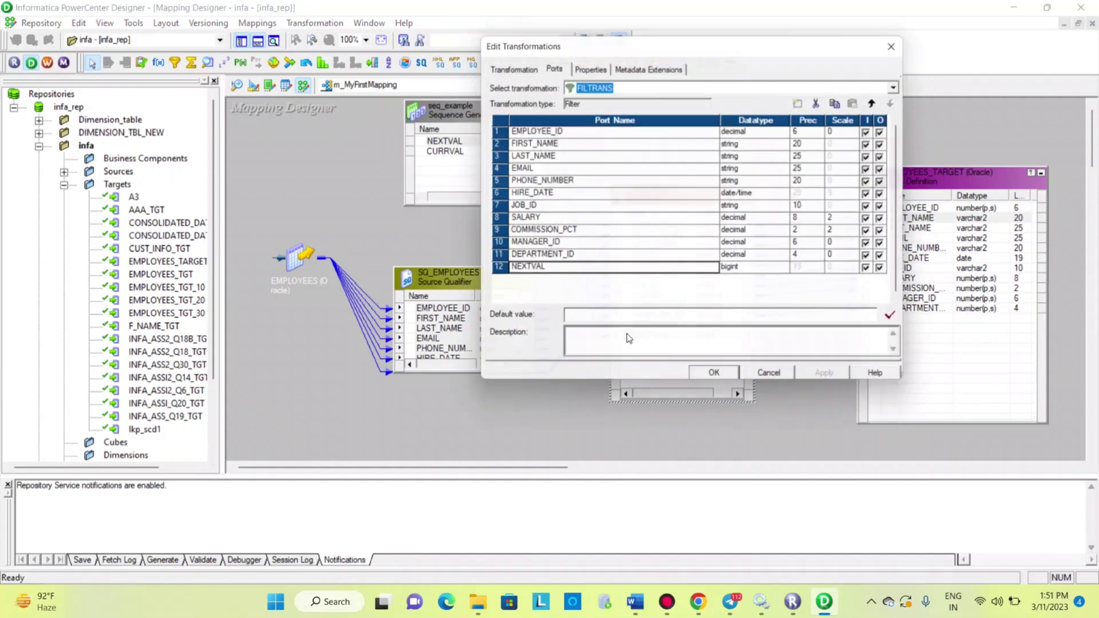
pyautogui.click(778, 384)
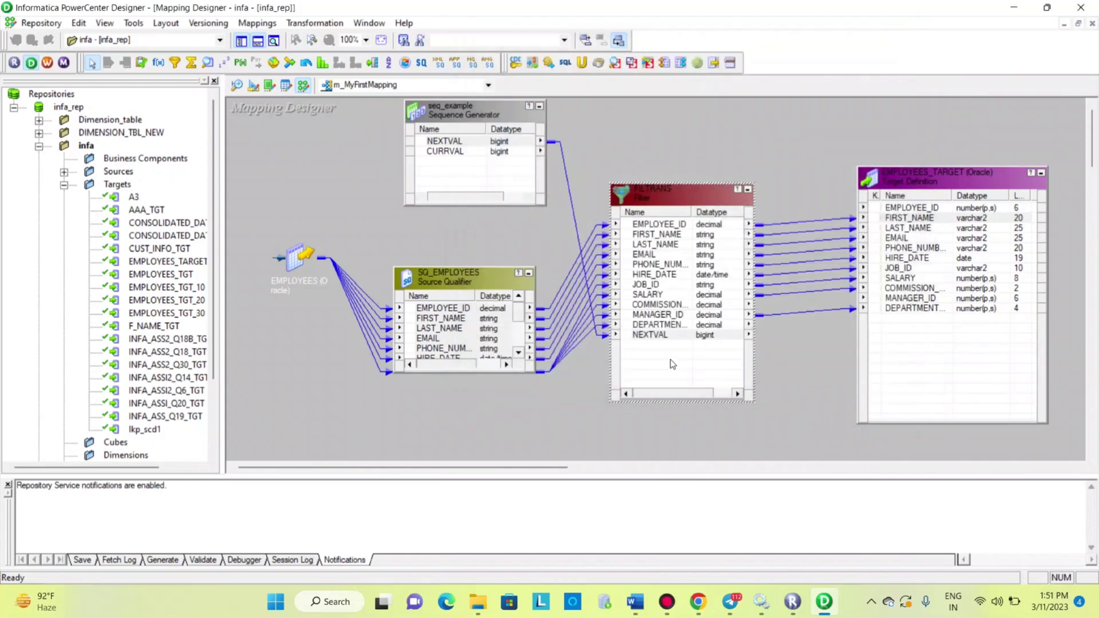
pyautogui.moveTo(629, 336); pyautogui.dragTo(875, 300)
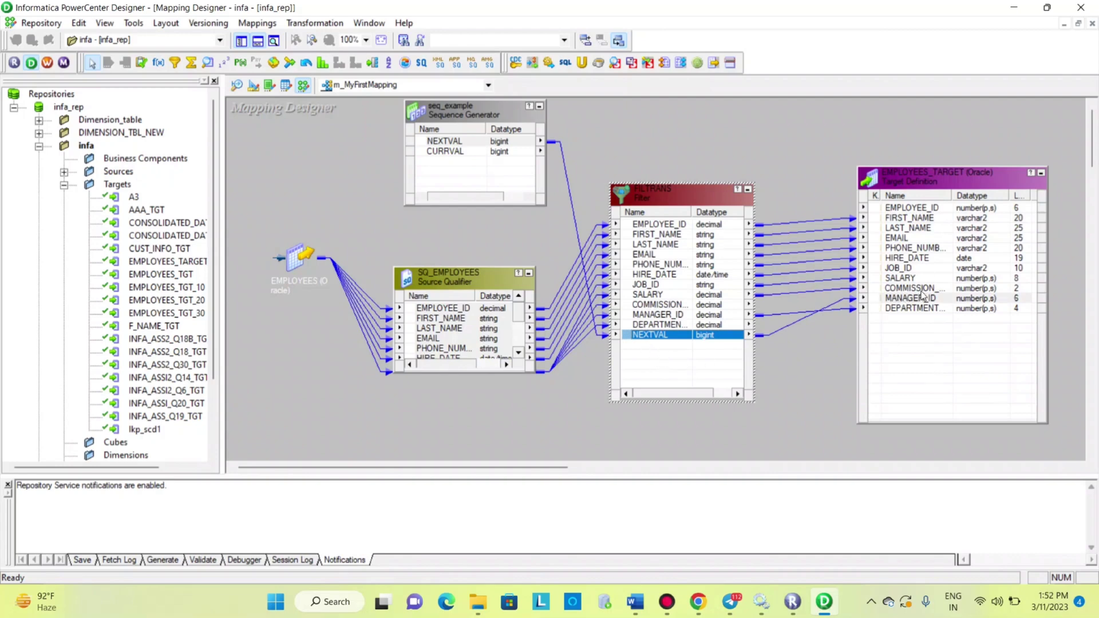
pyautogui.hotkey('ctrl', 's')
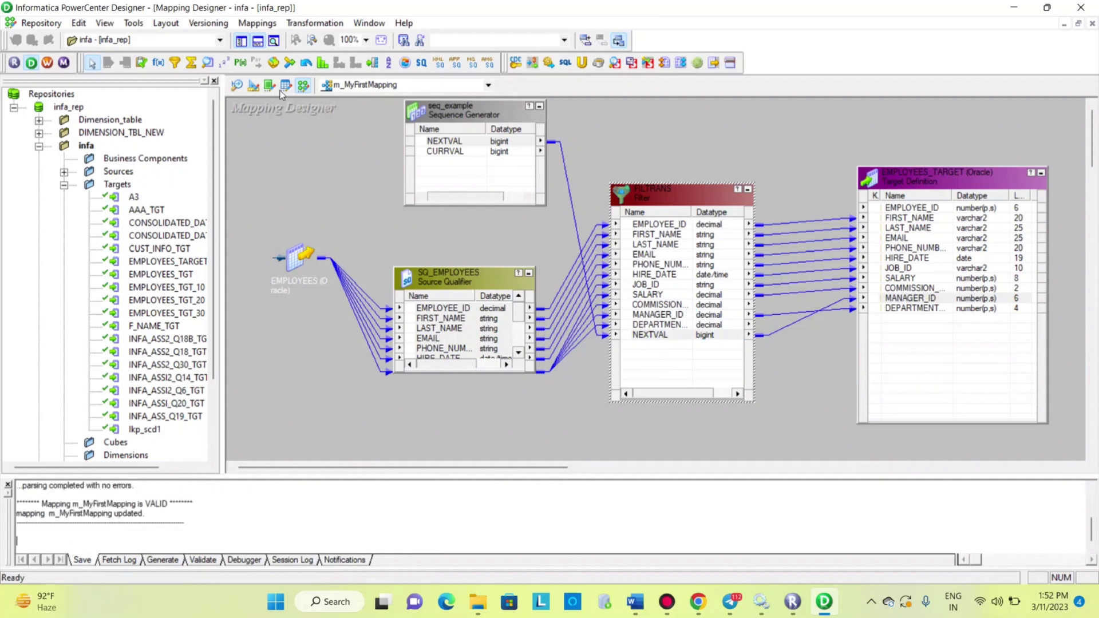
# Switch to Workflow Manager, try to refresh the mapping of session s_m_MyFirstMapping, and try to save the workflow.
pyautogui.click(49, 64)
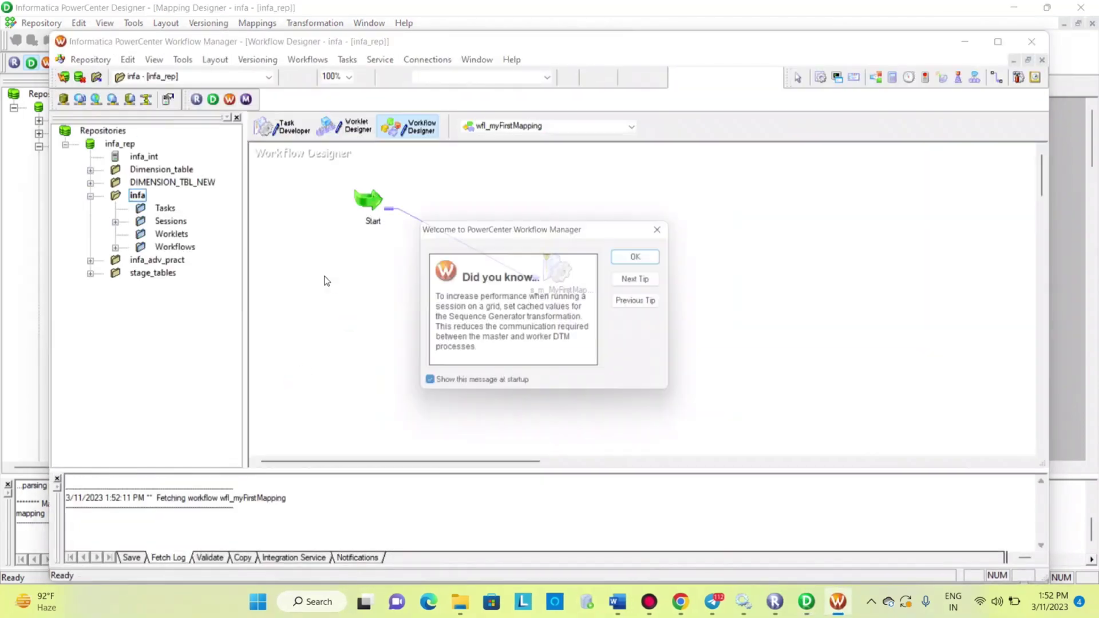
pyautogui.click(636, 257)
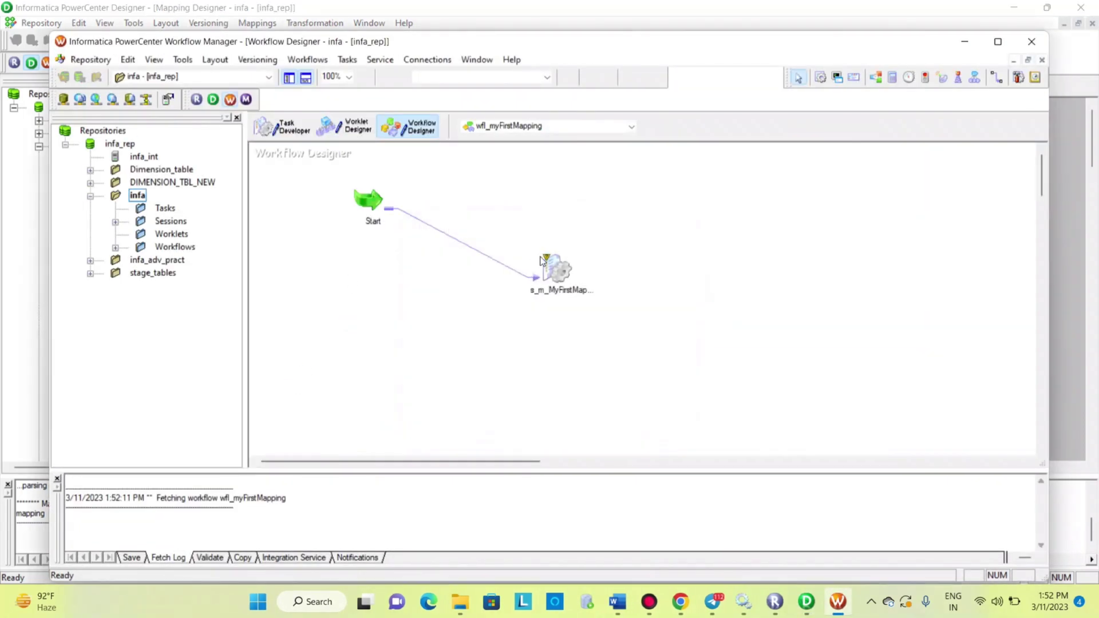
pyautogui.rightClick(547, 264)
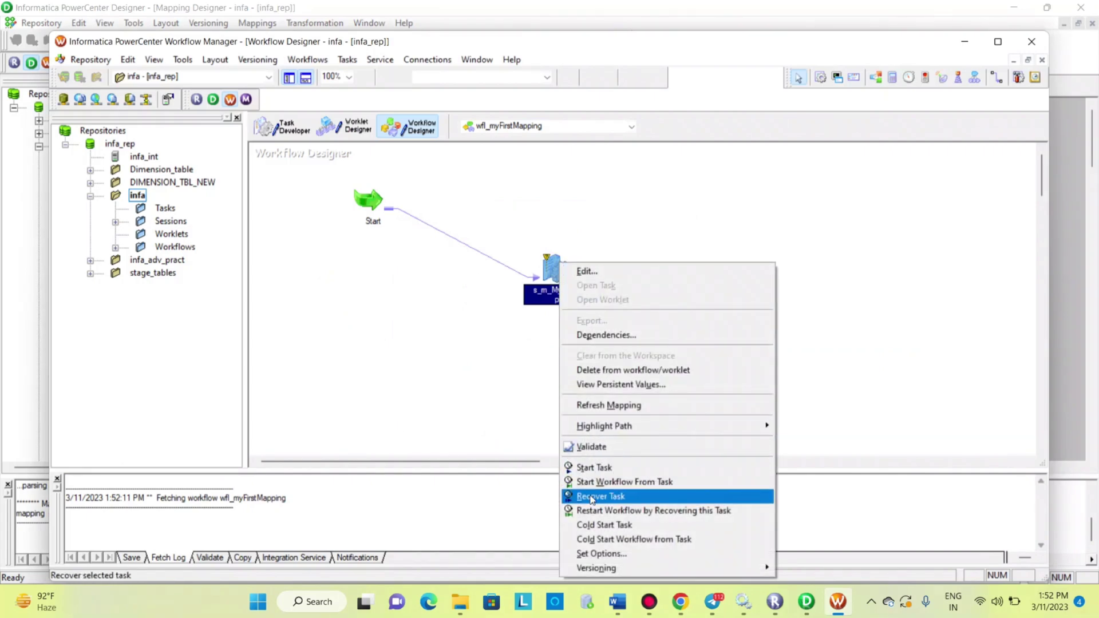
pyautogui.click(584, 404)
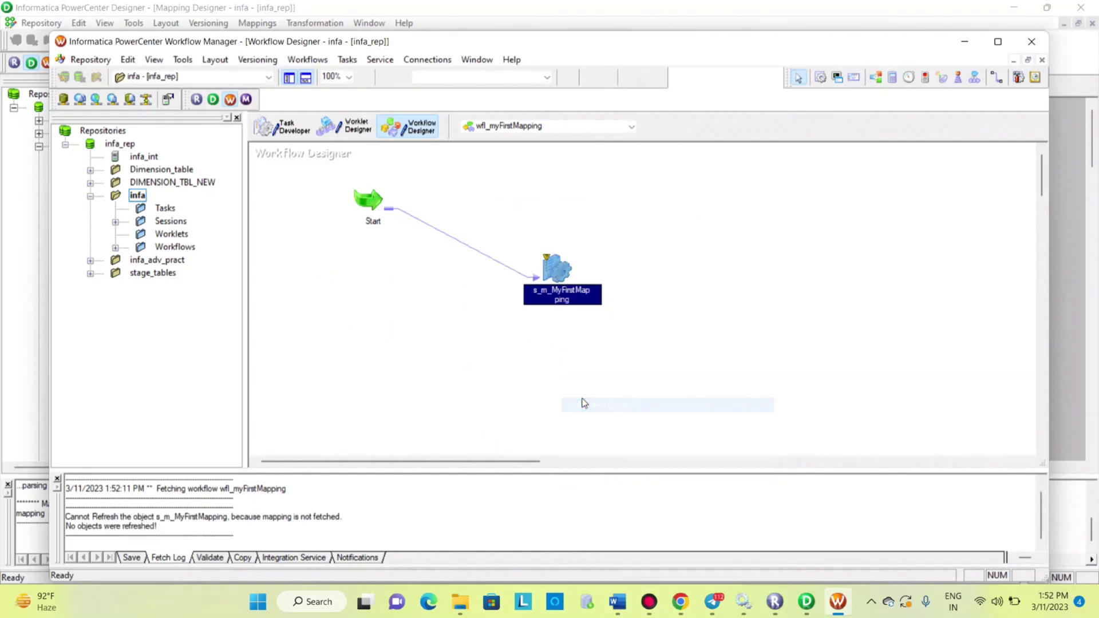
pyautogui.hotkey('ctrl', 's')
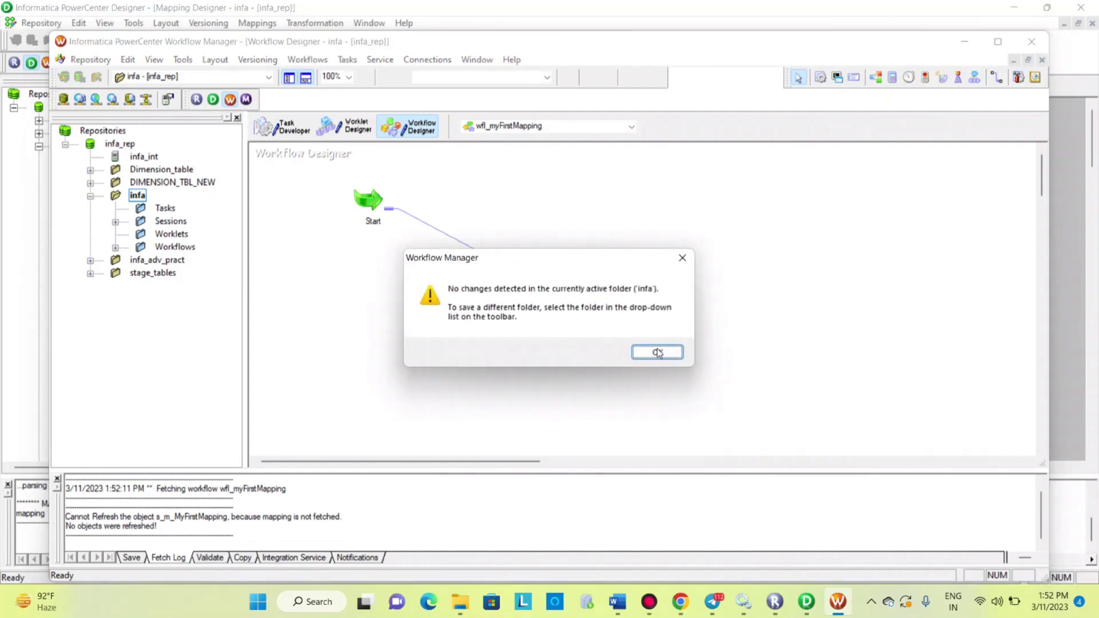
pyautogui.click(658, 353)
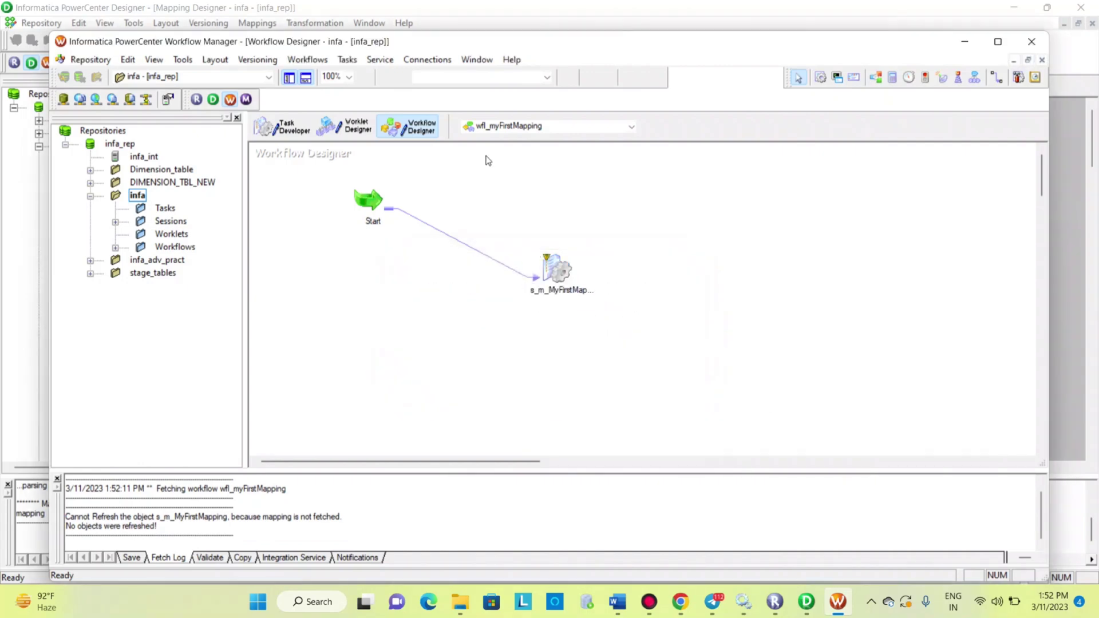
# Enable Truncate target table option for EMPLOYEES_TARGET in the mapping settings of session s_m_MyFirstMapping, and save the workflow.
pyautogui.doubleClick(559, 258)
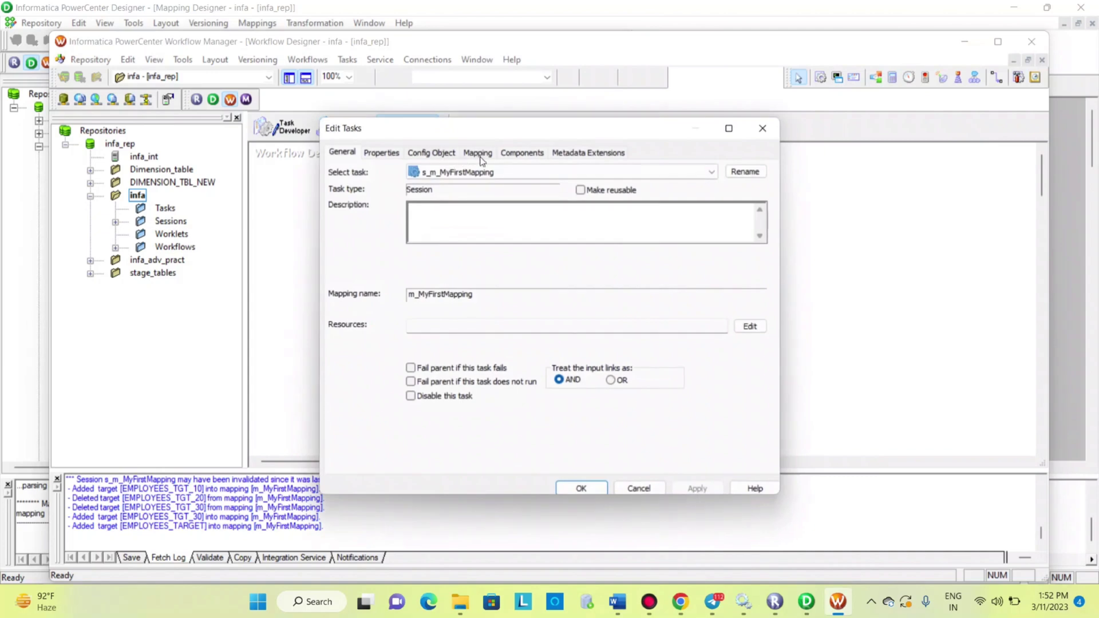
pyautogui.click(478, 154)
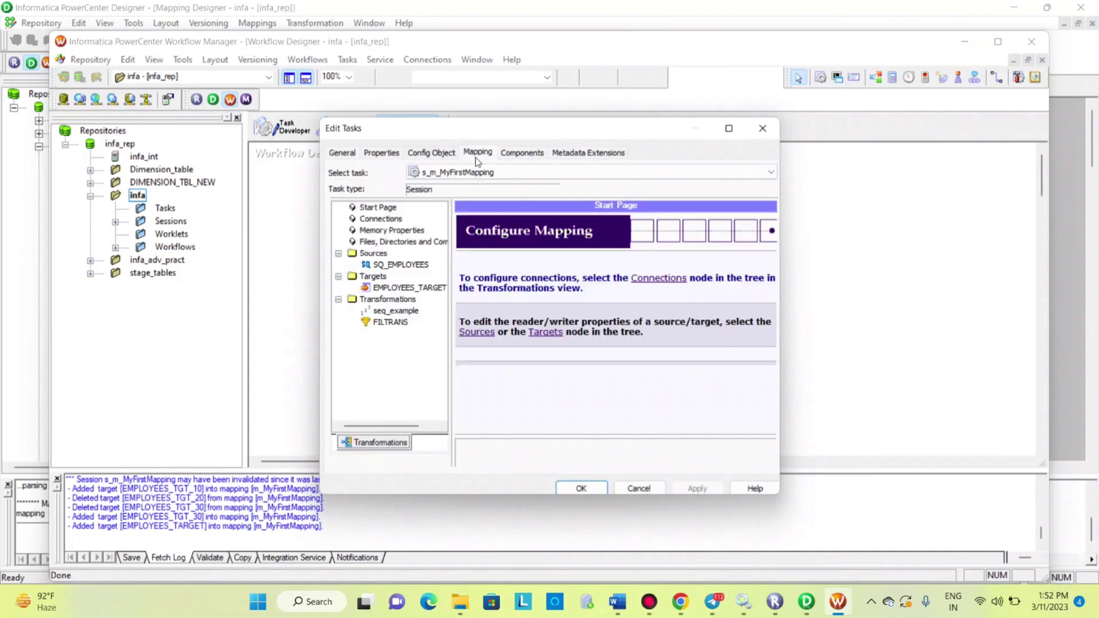
pyautogui.click(428, 266)
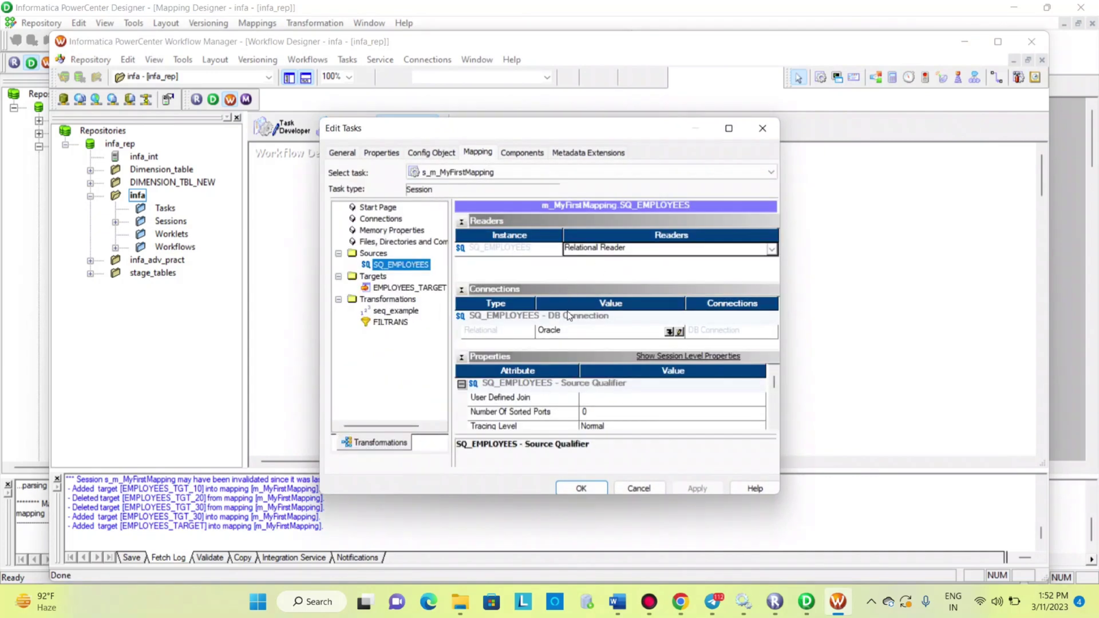
pyautogui.click(413, 289)
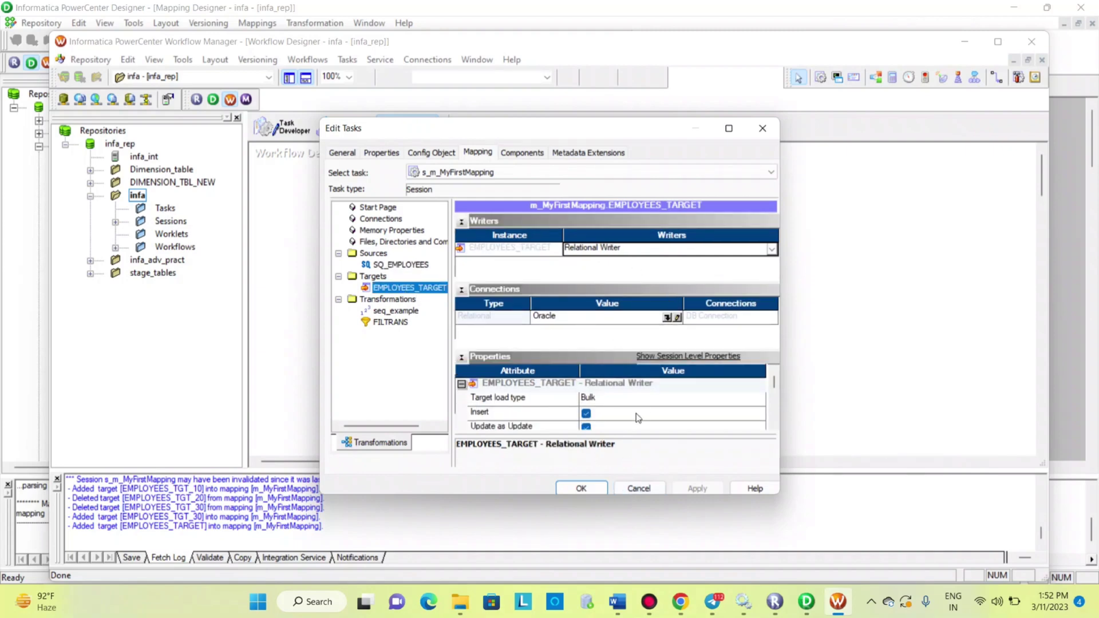
pyautogui.scroll(-3, 637, 418)
pyautogui.scroll(2, 645, 413)
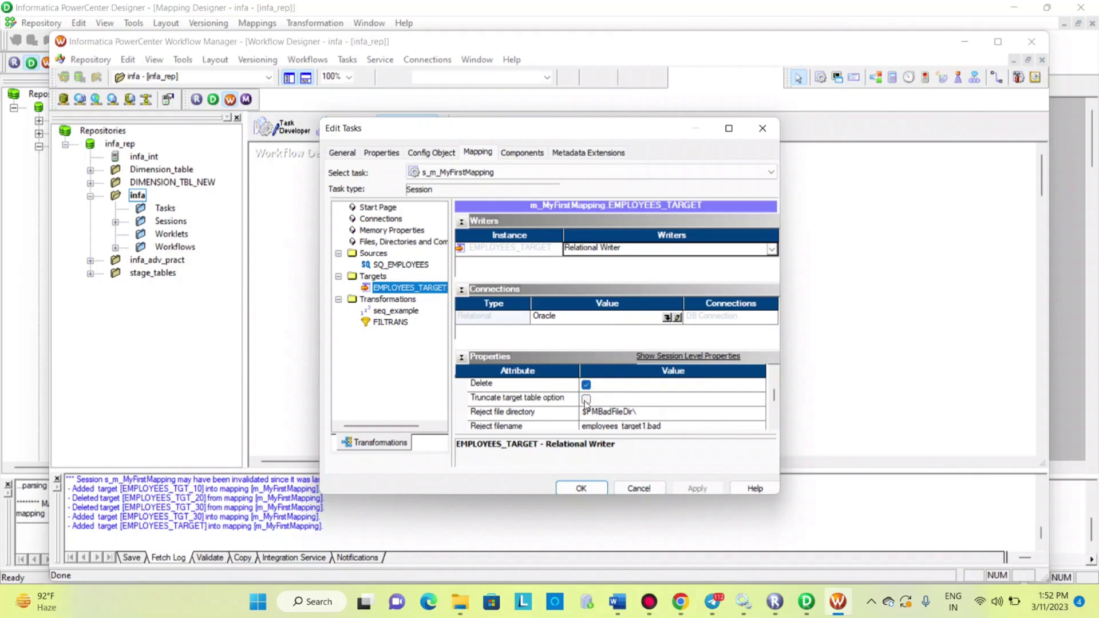
pyautogui.click(586, 400)
pyautogui.click(682, 490)
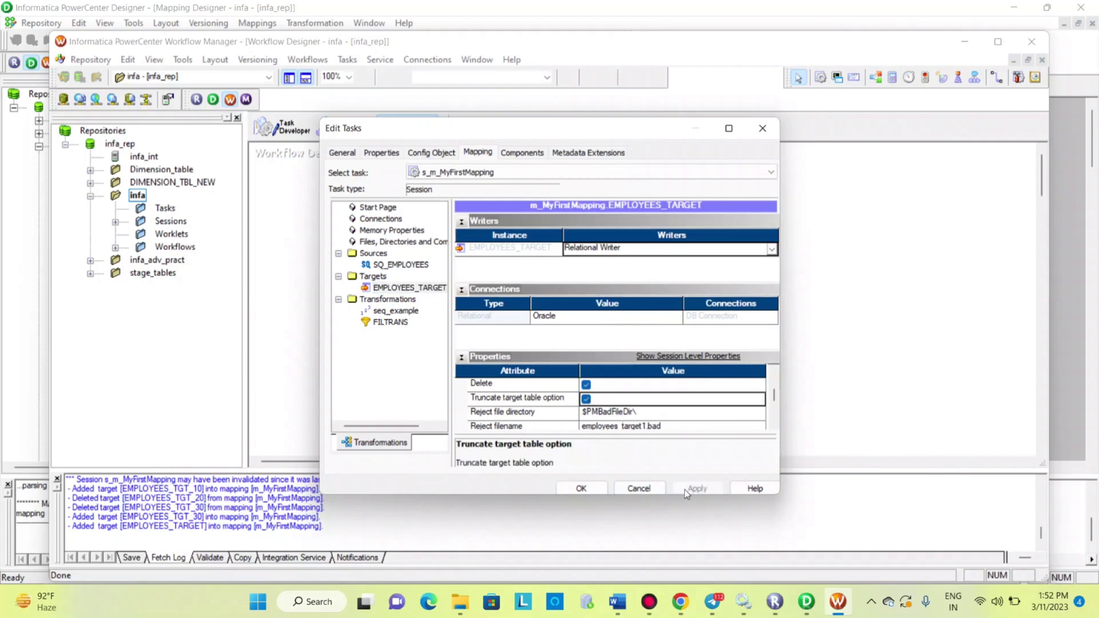
pyautogui.click(581, 488)
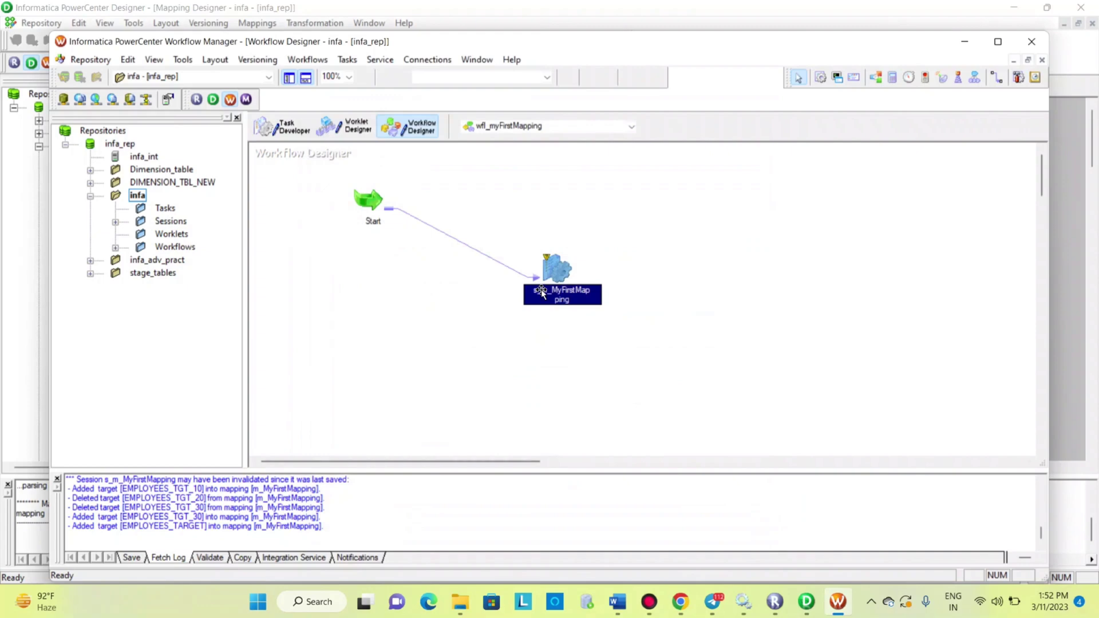
pyautogui.hotkey('ctrl', 's')
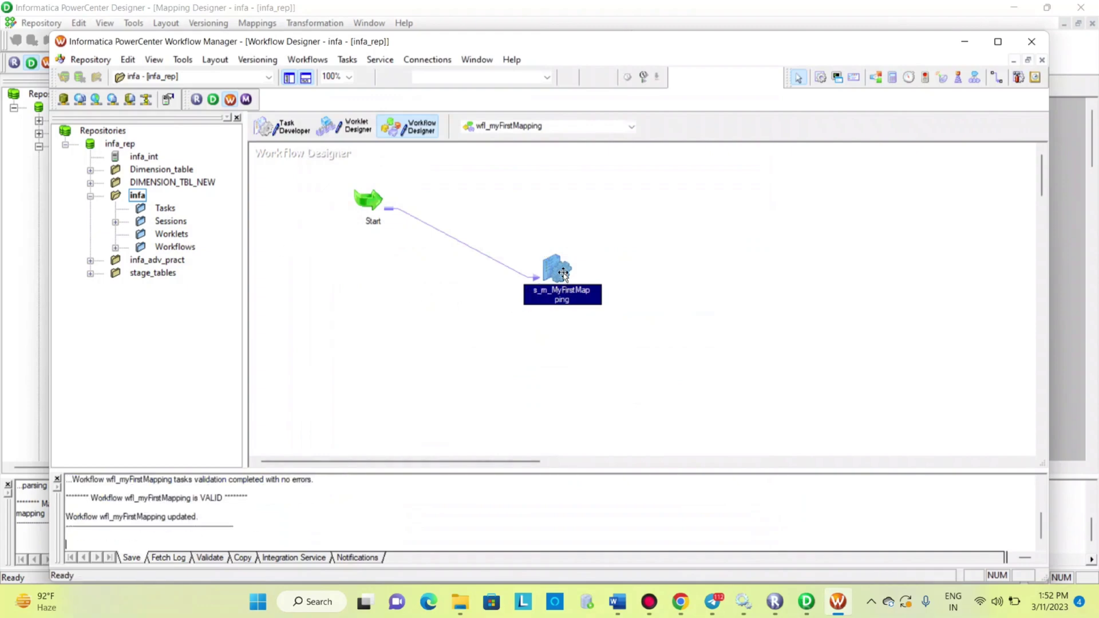
# Start the workflow from the s_m_MyFirstMapping task and examine the session run's source and target statistics.
pyautogui.rightClick(557, 268)
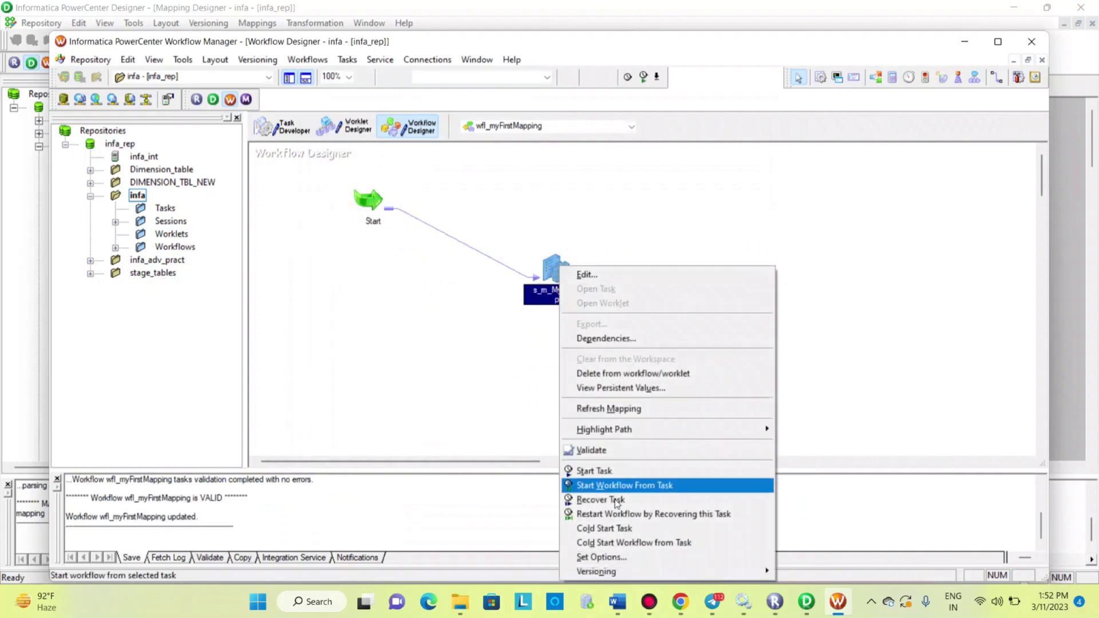
pyautogui.click(657, 491)
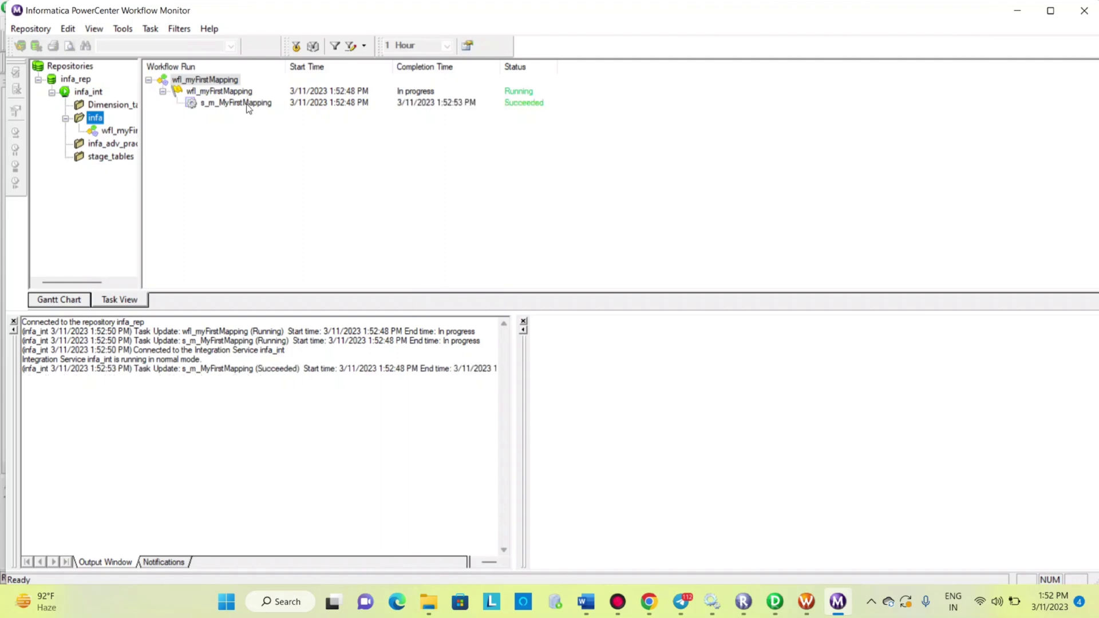
pyautogui.click(247, 104)
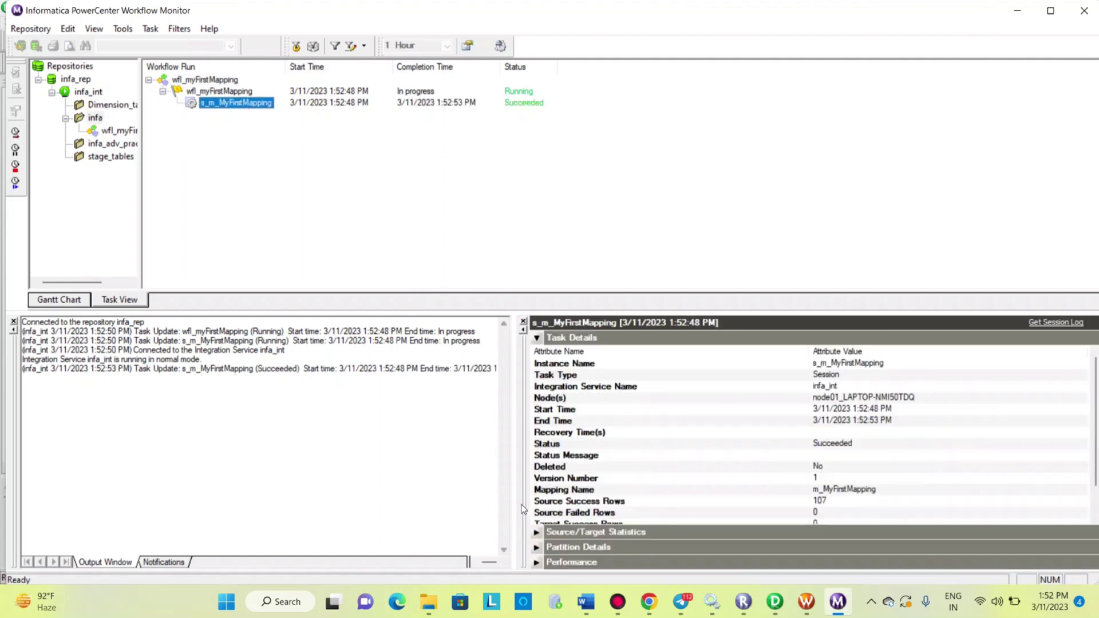
pyautogui.click(547, 532)
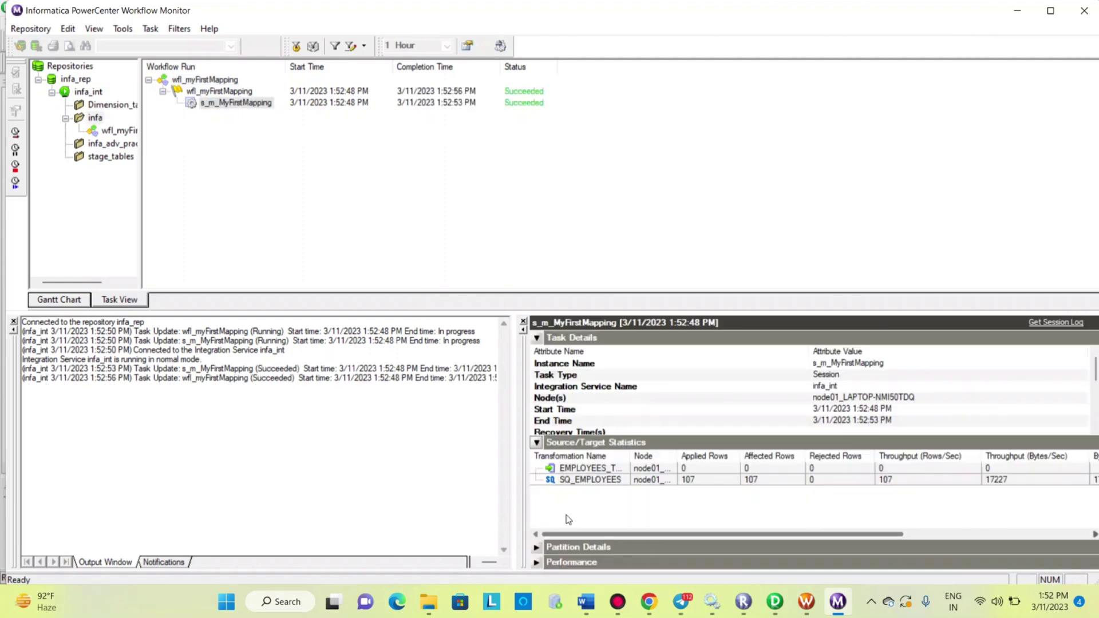
pyautogui.click(693, 471)
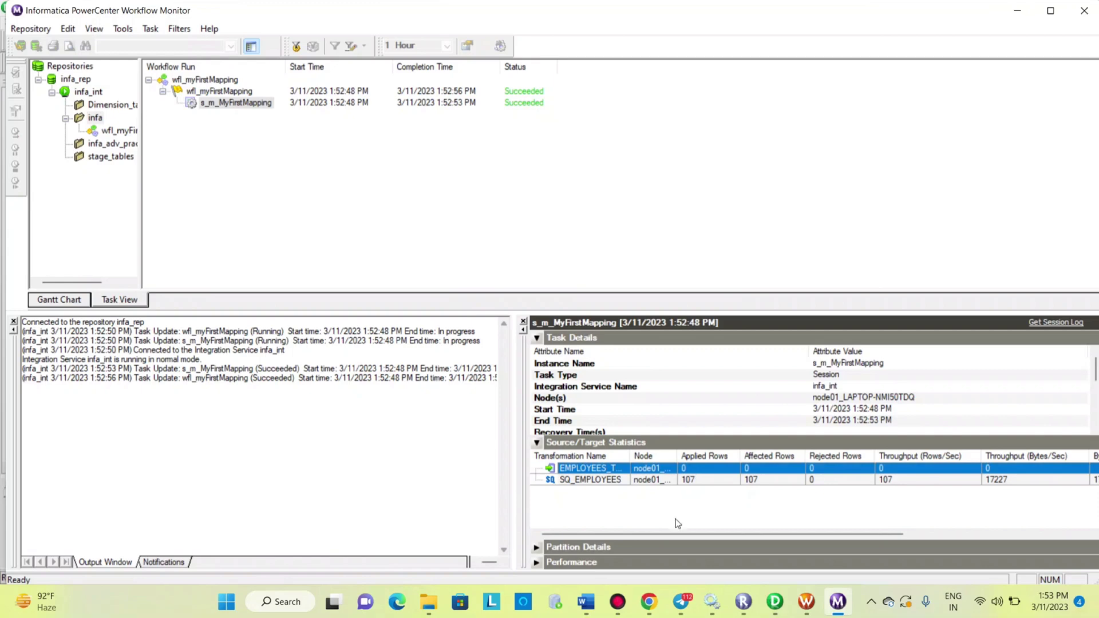
# Switch back to PowerCenter Designer and check the filter condition in the properties of the FILTRANS transformation.
pyautogui.moveTo(740, 608)
pyautogui.click(682, 424)
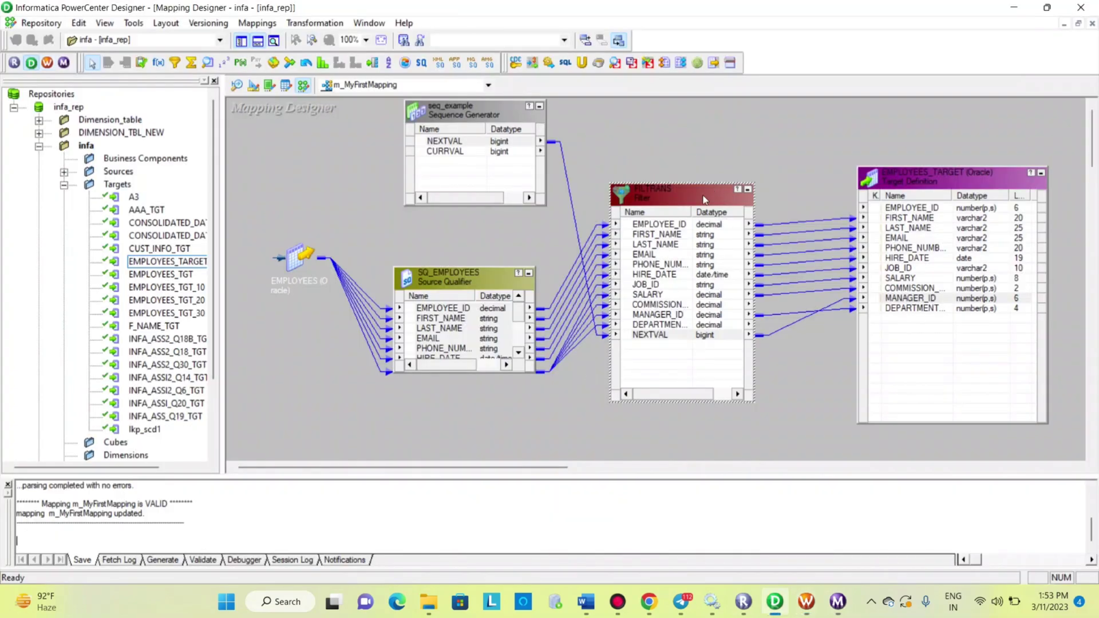
pyautogui.doubleClick(686, 202)
pyautogui.click(599, 66)
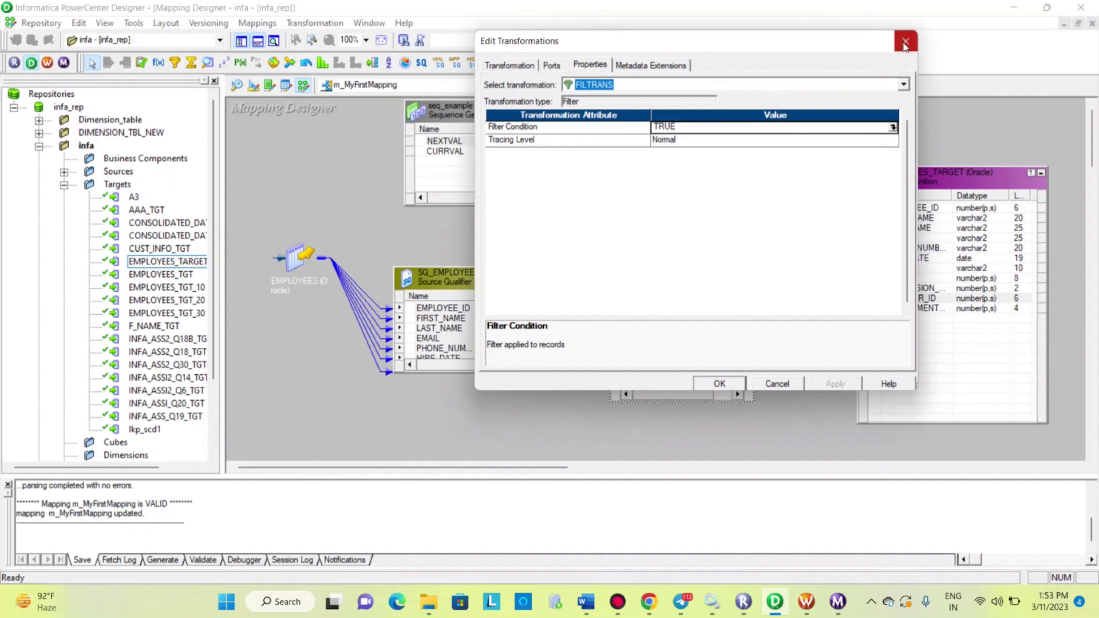
pyautogui.click(906, 41)
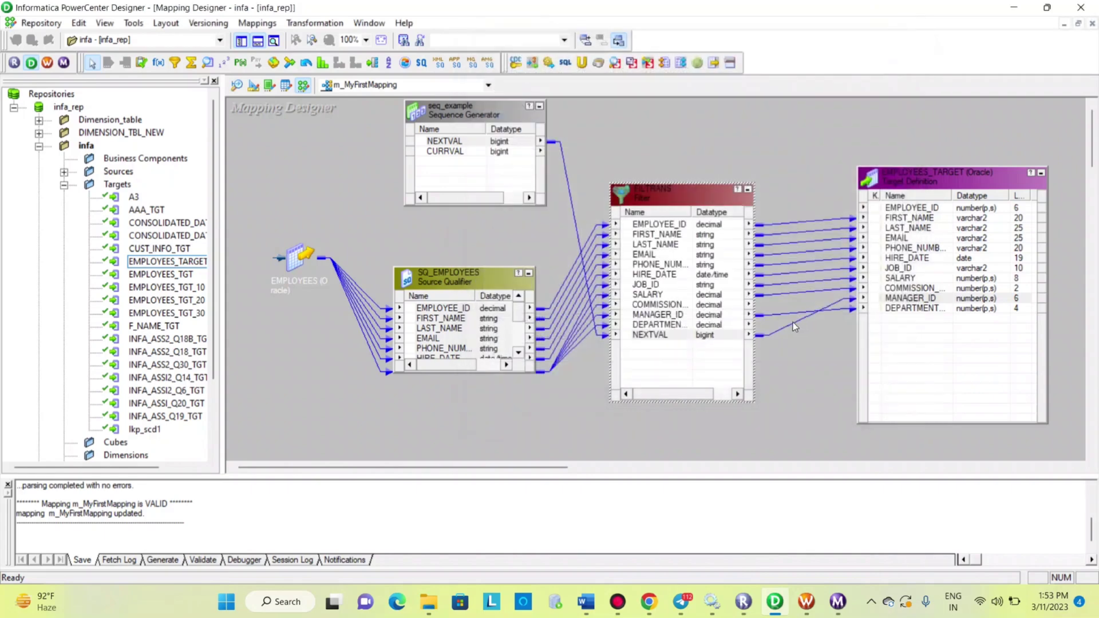
# Delete the links from the Filter's NEXTVAL and MANAGER_ID ports to the target's MANAGER_ID and DEPARTMENT_ID.
pyautogui.click(792, 323)
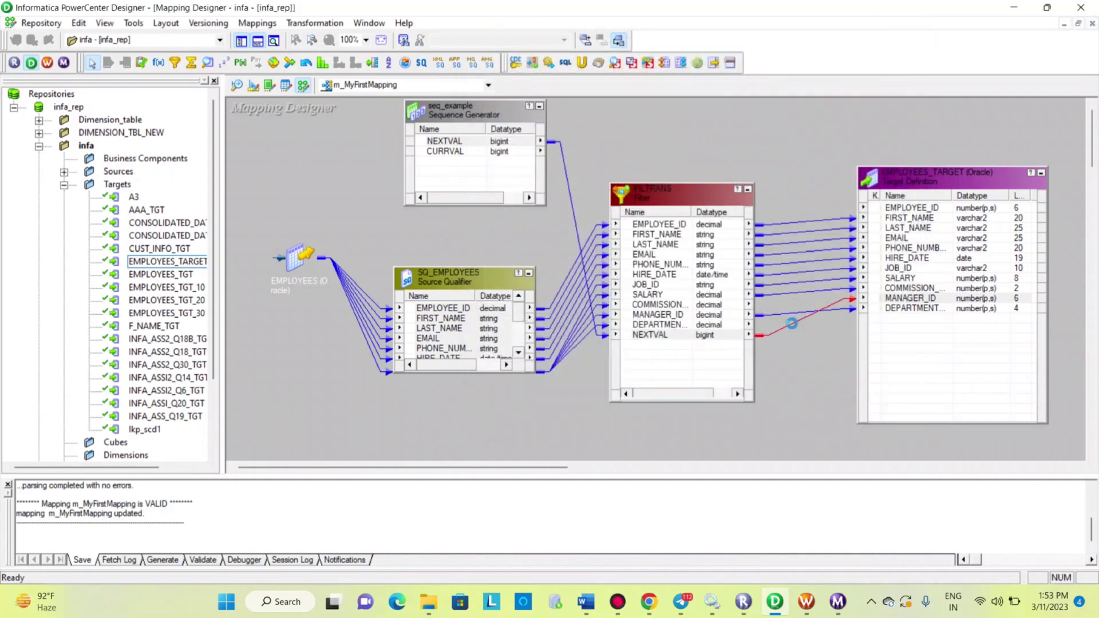
pyautogui.press('Delete')
pyautogui.moveTo(631, 317); pyautogui.dragTo(875, 303)
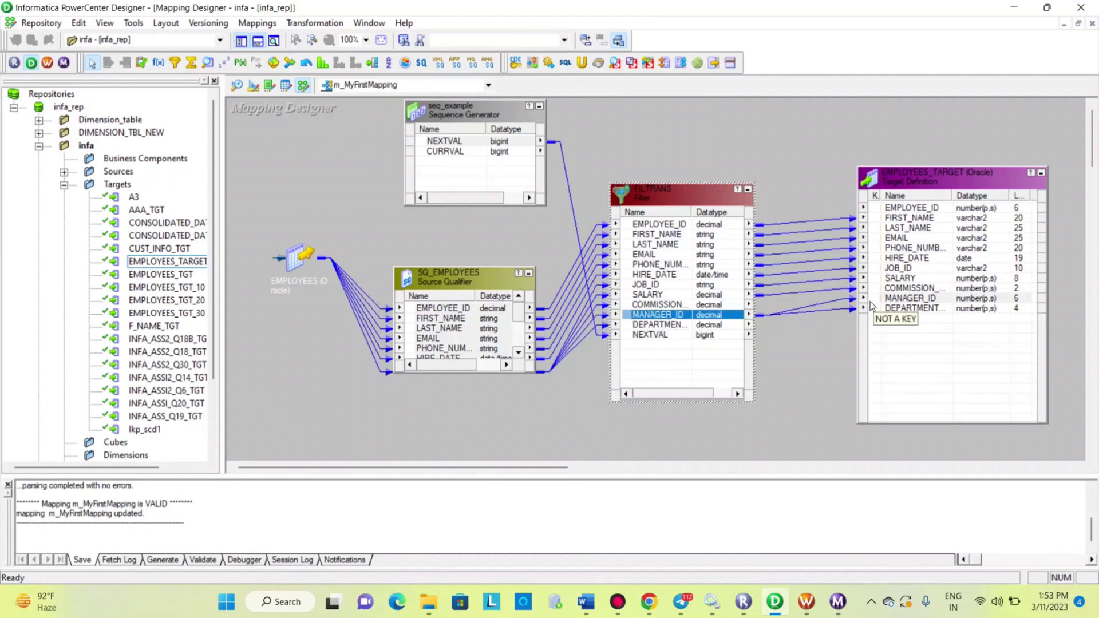
pyautogui.click(826, 313)
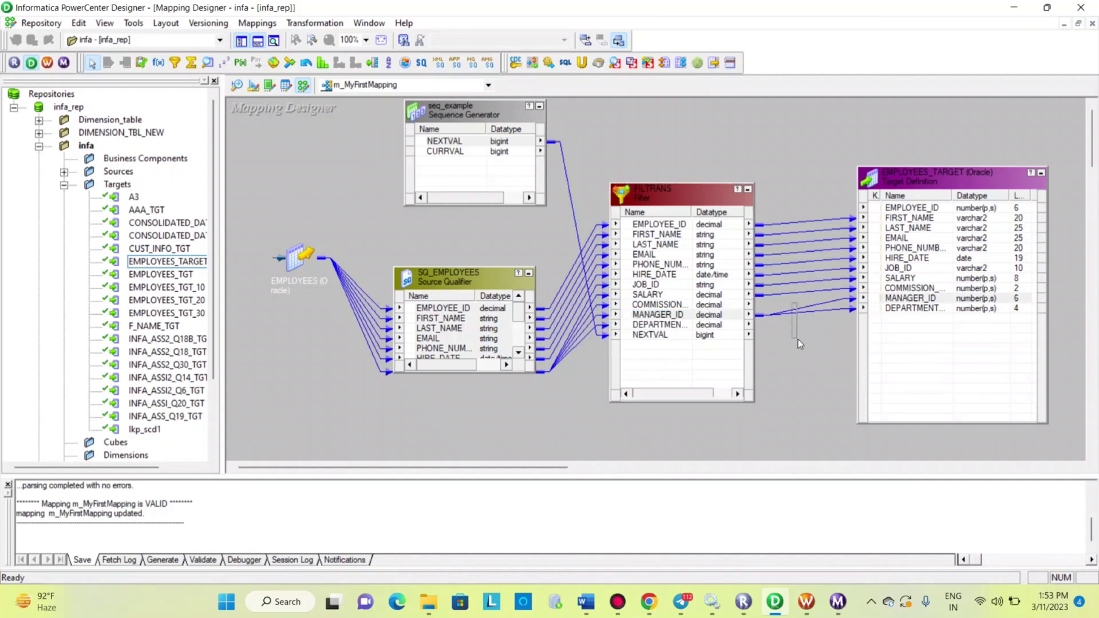
pyautogui.press('Delete')
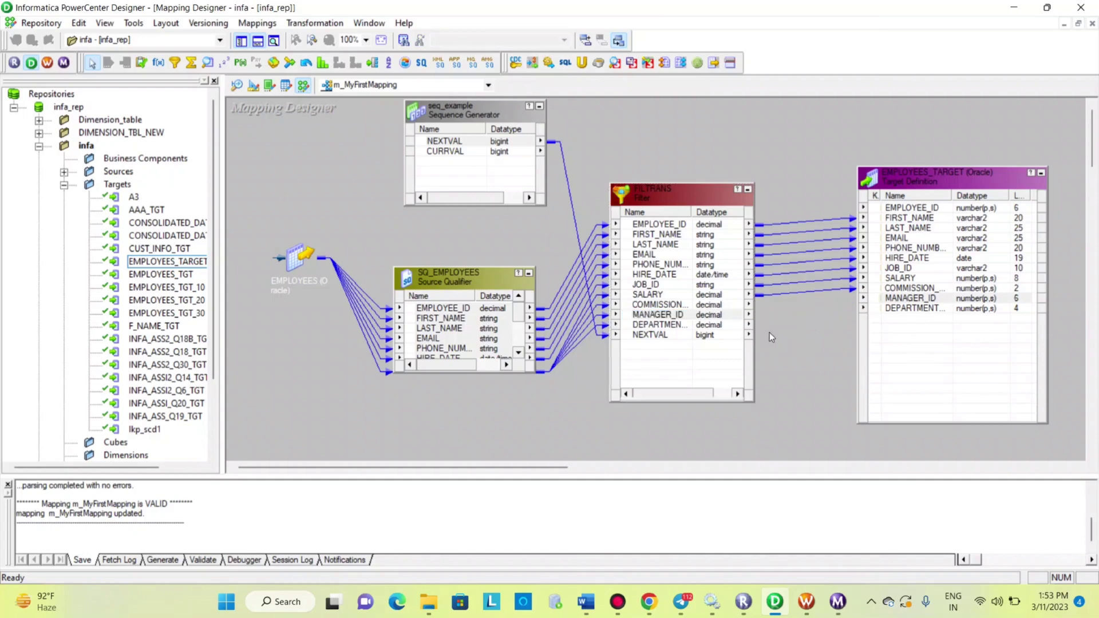
# Link the Filter's MANAGER_ID and DEPARTMENT_ID ports to the matching MANAGER_ID and DEPARTMENT_ID columns of EMPLOYEES_TARGET.
pyautogui.click(628, 317)
pyautogui.moveTo(786, 298); pyautogui.dragTo(888, 312)
pyautogui.click(640, 326)
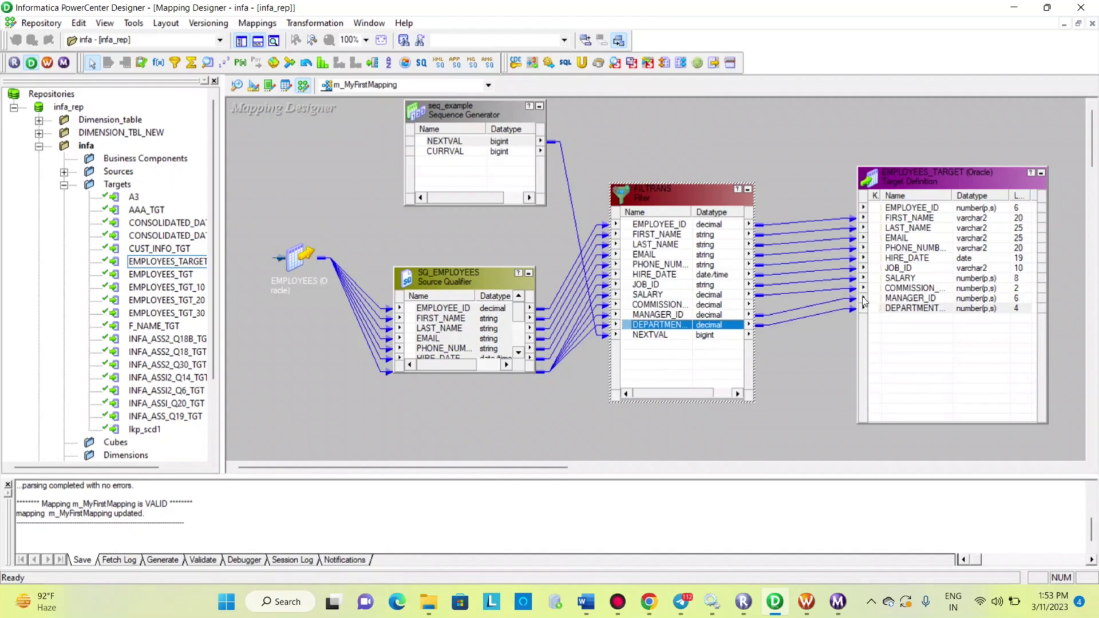
# Reposition the Filter transformation, shorten its box from the upper edge, and select its COMMISSION_PCT port.
pyautogui.moveTo(706, 200); pyautogui.dragTo(719, 141)
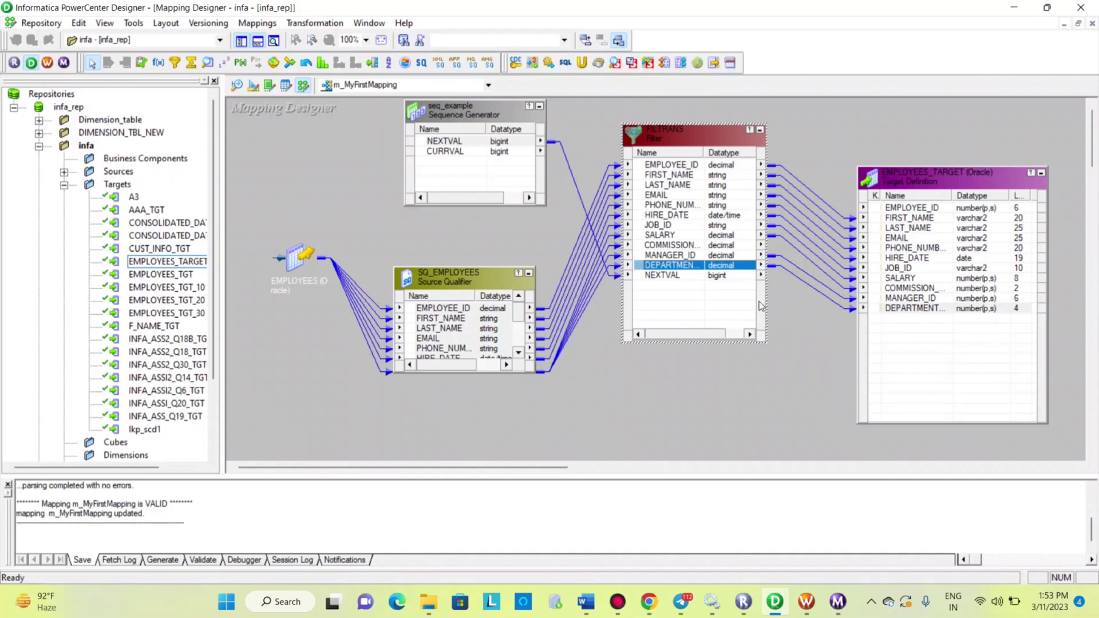
pyautogui.click(641, 235)
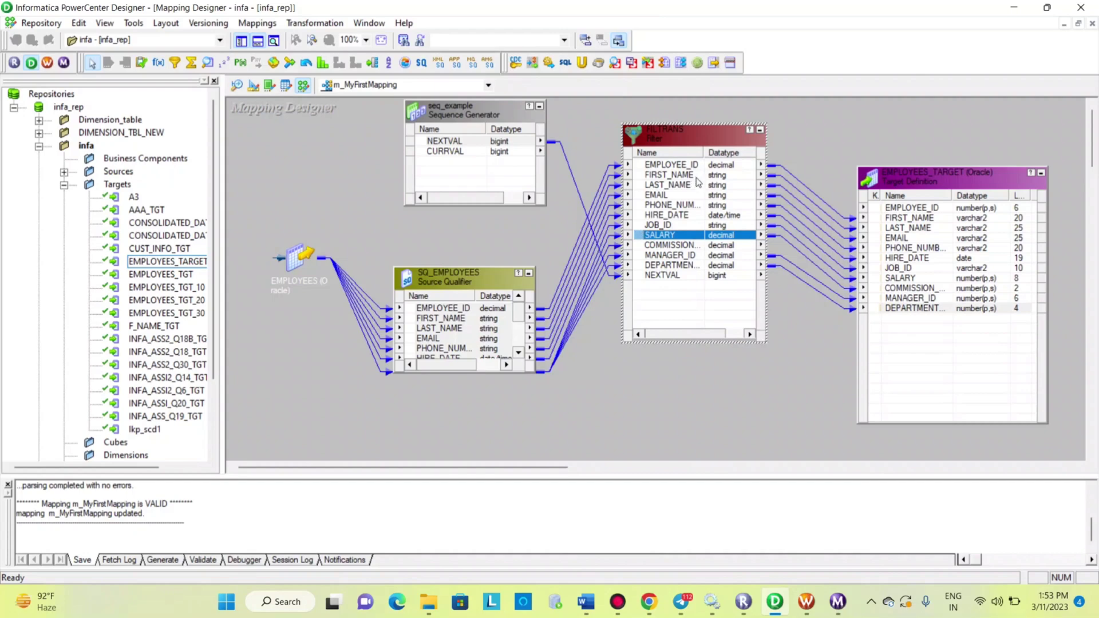
pyautogui.moveTo(696, 122); pyautogui.dragTo(697, 173)
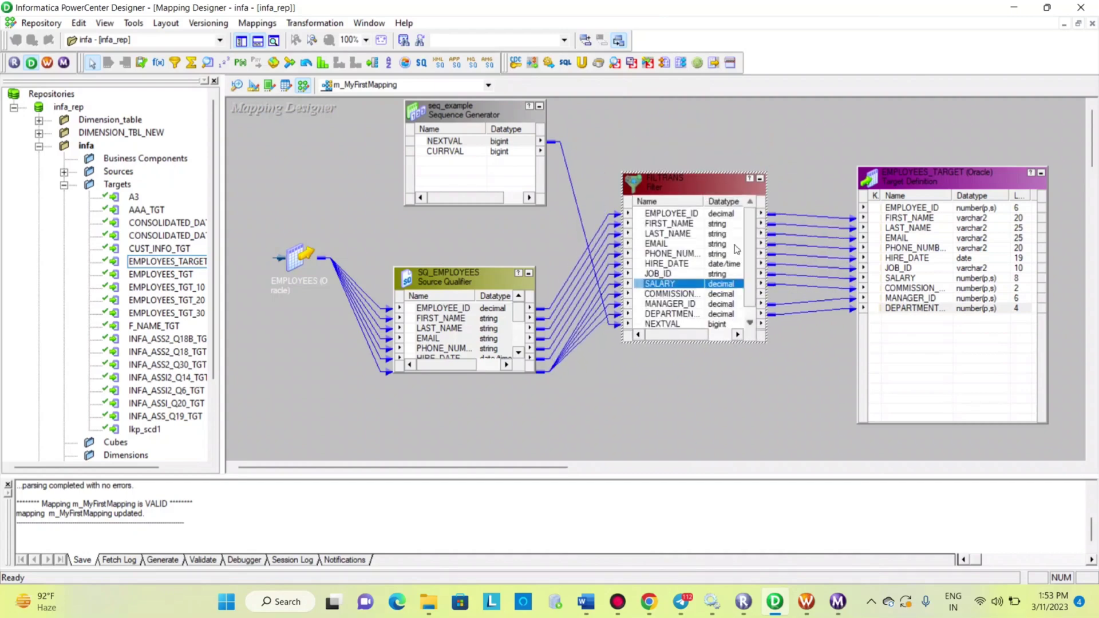
pyautogui.click(647, 295)
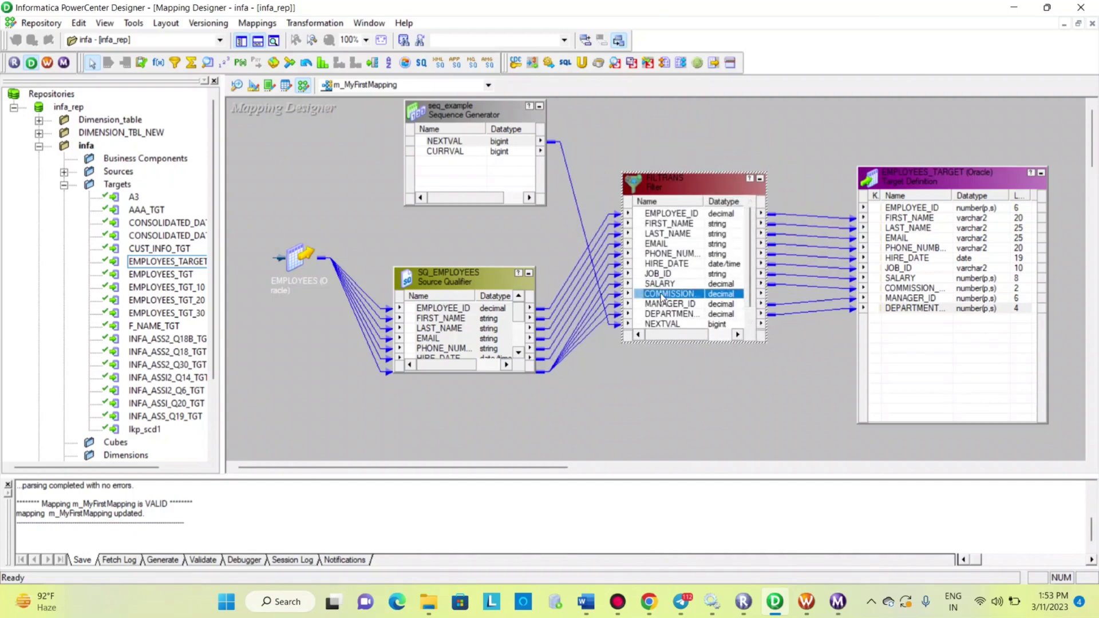
# Delete all links between the FILTRANS Filter and the EMPLOYEES_TARGET definition.
pyautogui.click(792, 220)
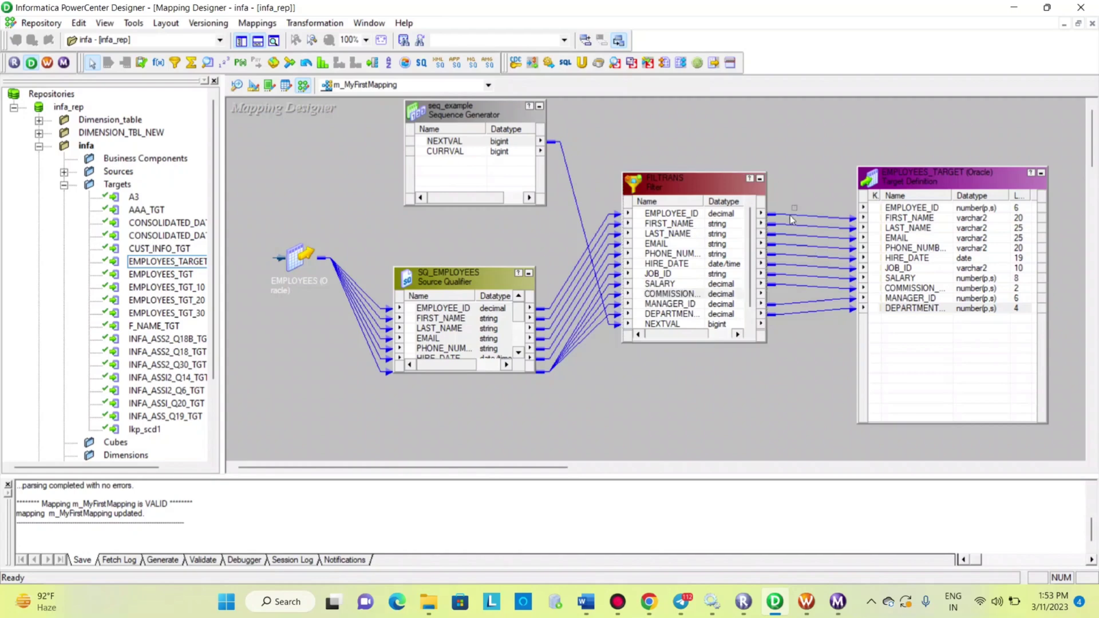
pyautogui.moveTo(791, 216); pyautogui.dragTo(808, 345)
pyautogui.press('Delete')
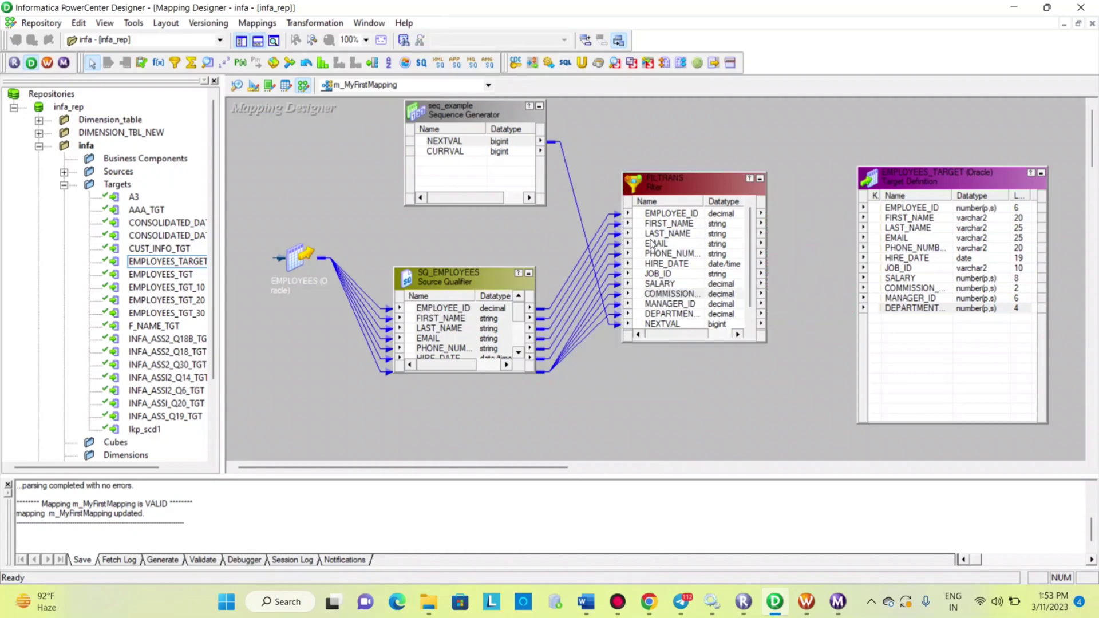
# Link the Filter's EMPLOYEE_ID, FIRST_NAME, LAST_NAME, EMAIL and PHONE_NUMBER ports to the matching columns of EMPLOYEES_TARGET.
pyautogui.moveTo(645, 215); pyautogui.dragTo(887, 211)
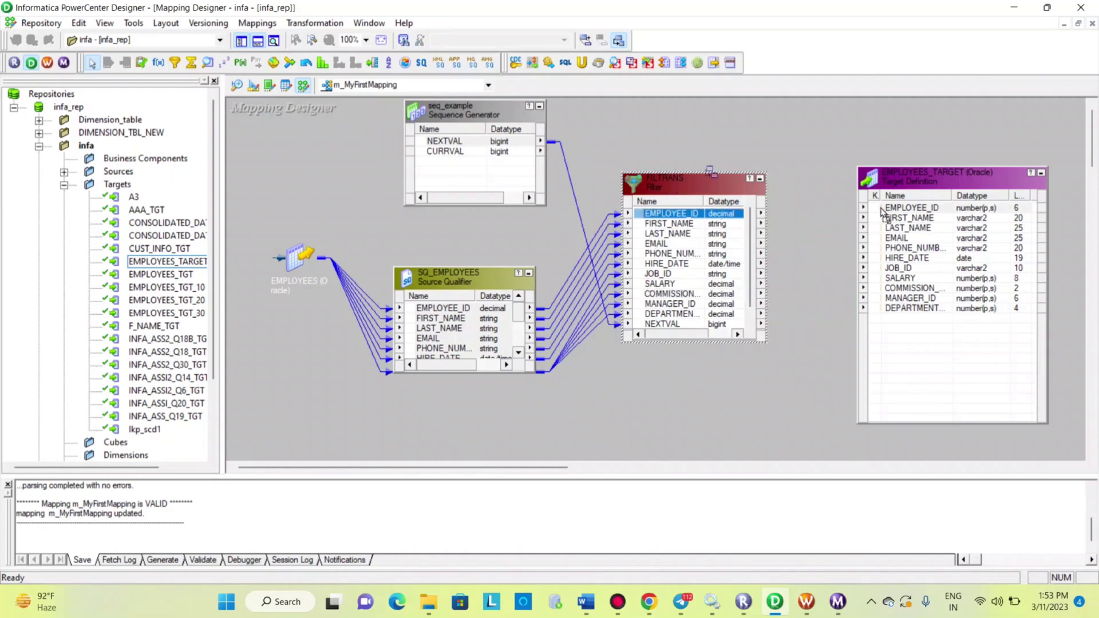
pyautogui.moveTo(647, 225); pyautogui.dragTo(888, 219)
pyautogui.moveTo(655, 235); pyautogui.dragTo(881, 231)
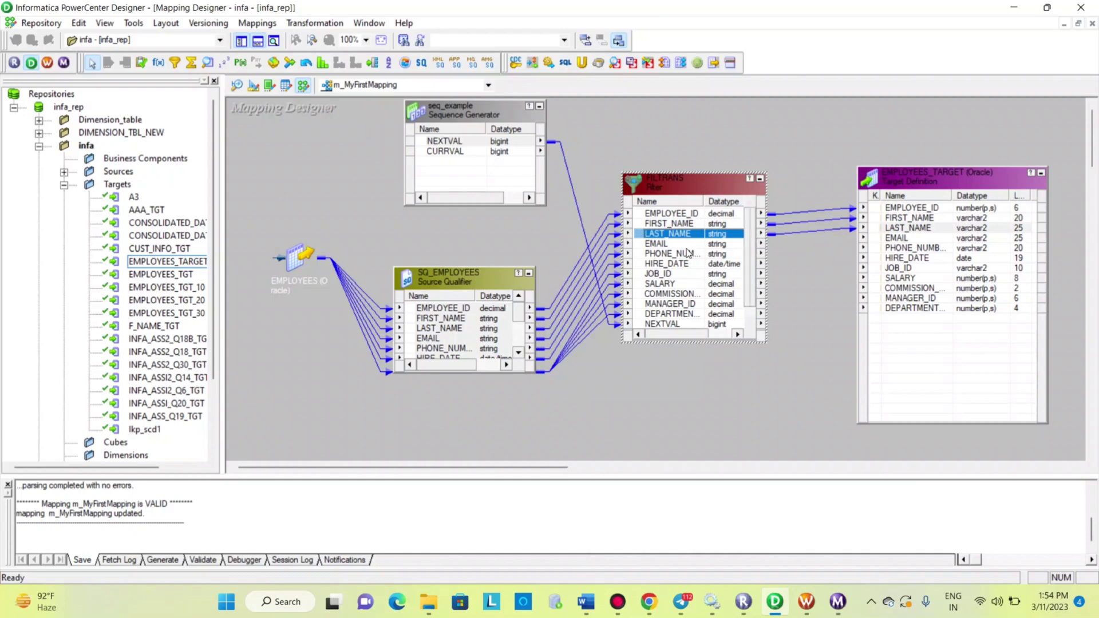
pyautogui.moveTo(648, 245); pyautogui.dragTo(874, 240)
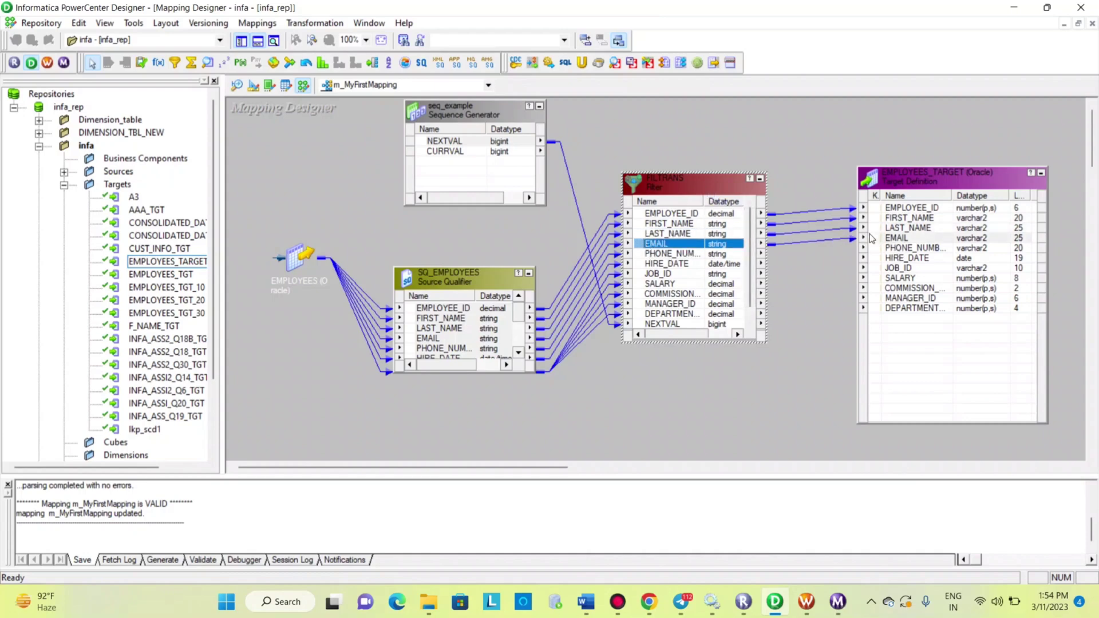
pyautogui.click(642, 256)
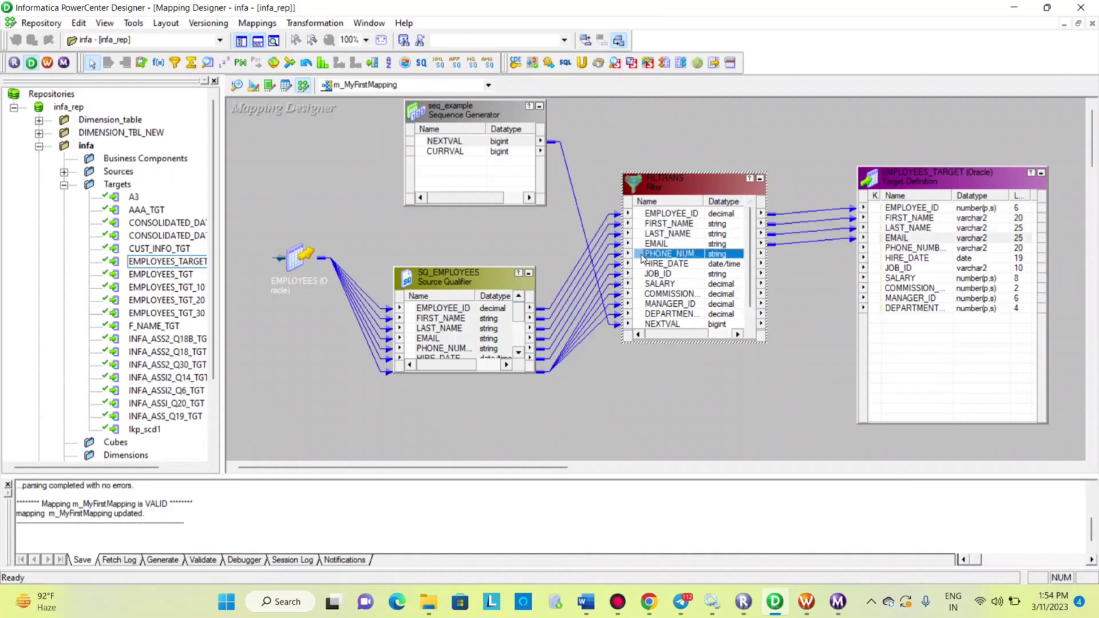
pyautogui.moveTo(853, 218); pyautogui.dragTo(885, 249)
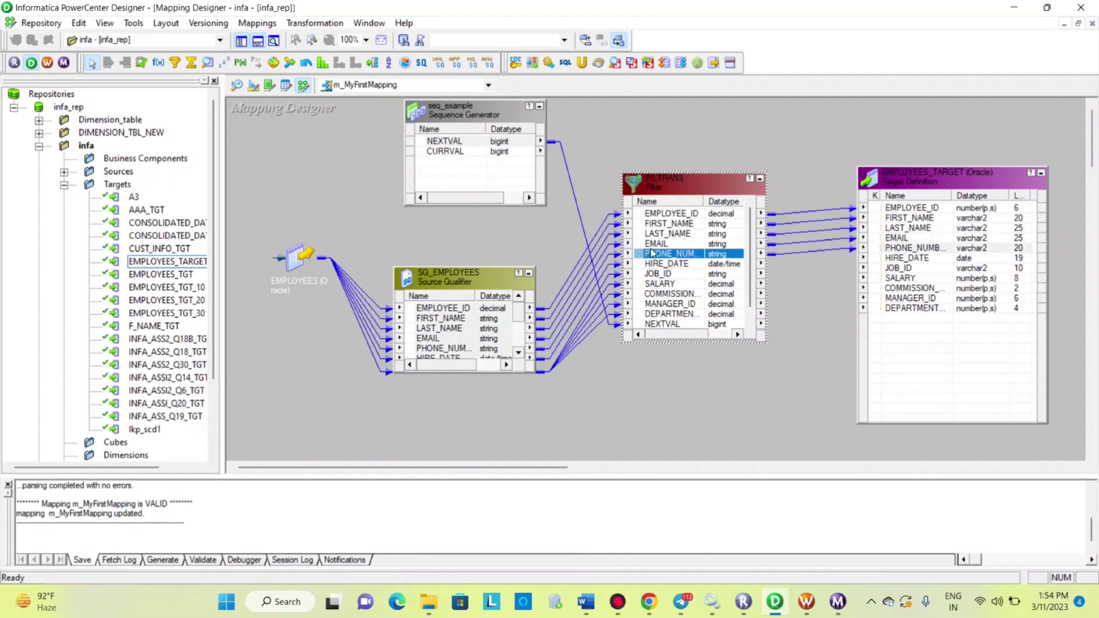
# Link the Filter's HIRE_DATE, JOB_ID, SALARY, COMMISSION_PCT, MANAGER_ID and DEPARTMENT_ID ports to the matching columns of EMPLOYEES_TARGET.
pyautogui.click(646, 265)
pyautogui.moveTo(694, 213); pyautogui.dragTo(865, 258)
pyautogui.click(654, 273)
pyautogui.moveTo(653, 273); pyautogui.dragTo(862, 269)
pyautogui.moveTo(653, 283); pyautogui.dragTo(865, 279)
pyautogui.scroll(-1, 674, 296)
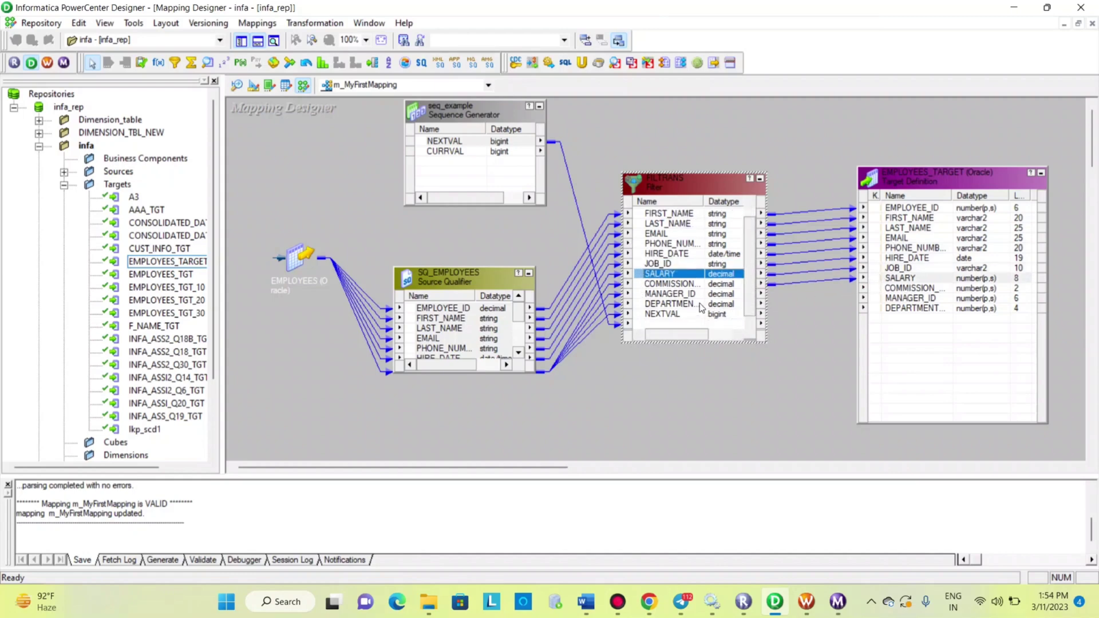
pyautogui.moveTo(638, 289); pyautogui.dragTo(862, 289)
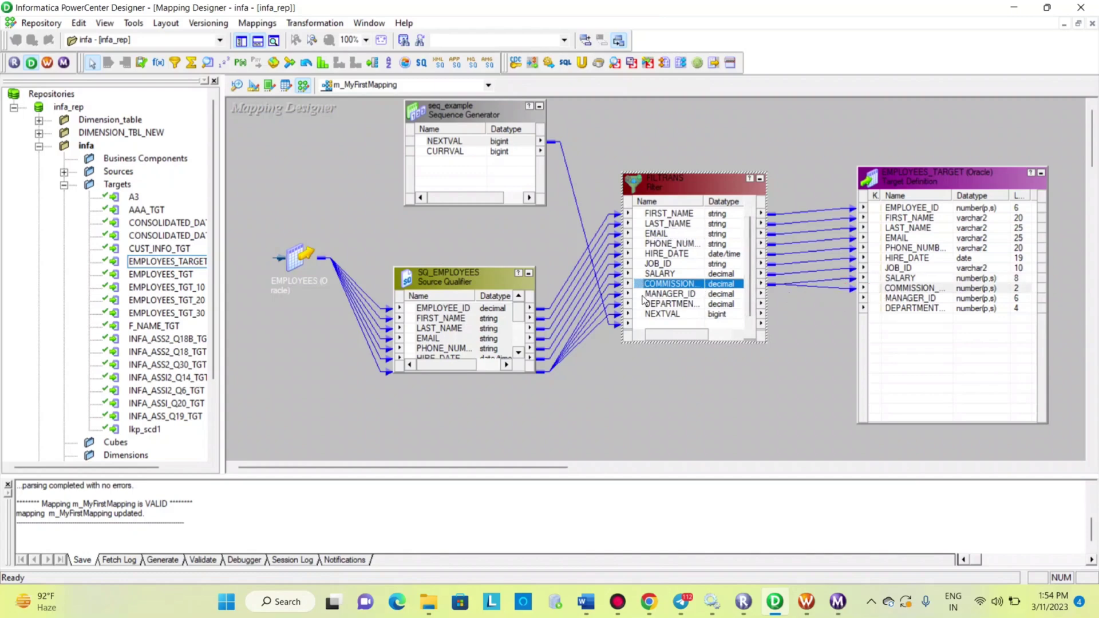
pyautogui.moveTo(643, 299); pyautogui.dragTo(876, 298)
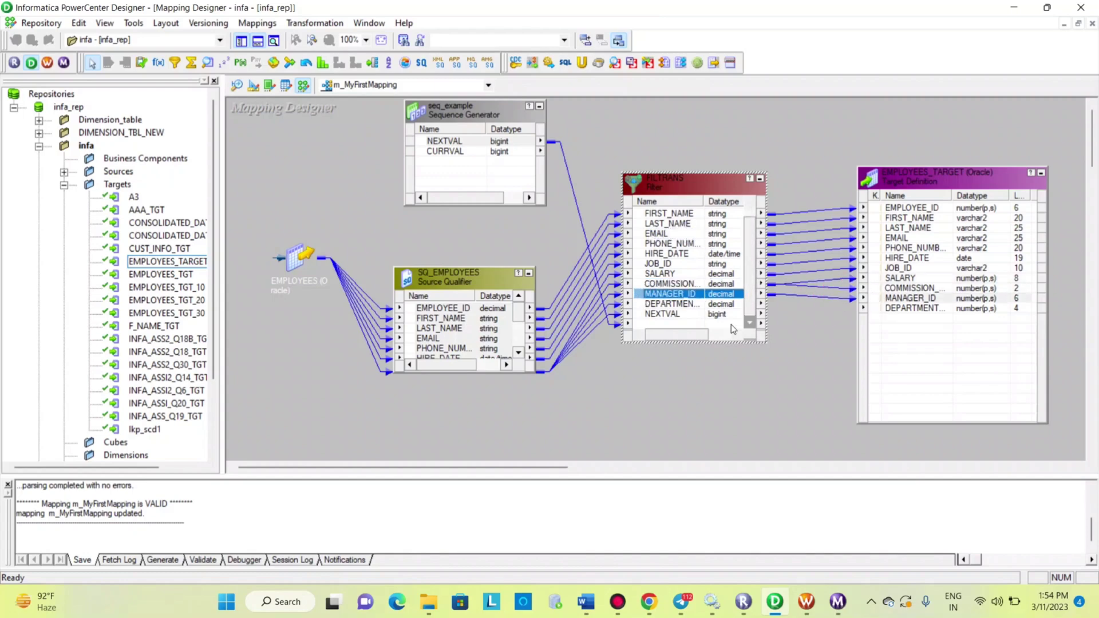
pyautogui.moveTo(642, 304); pyautogui.dragTo(885, 309)
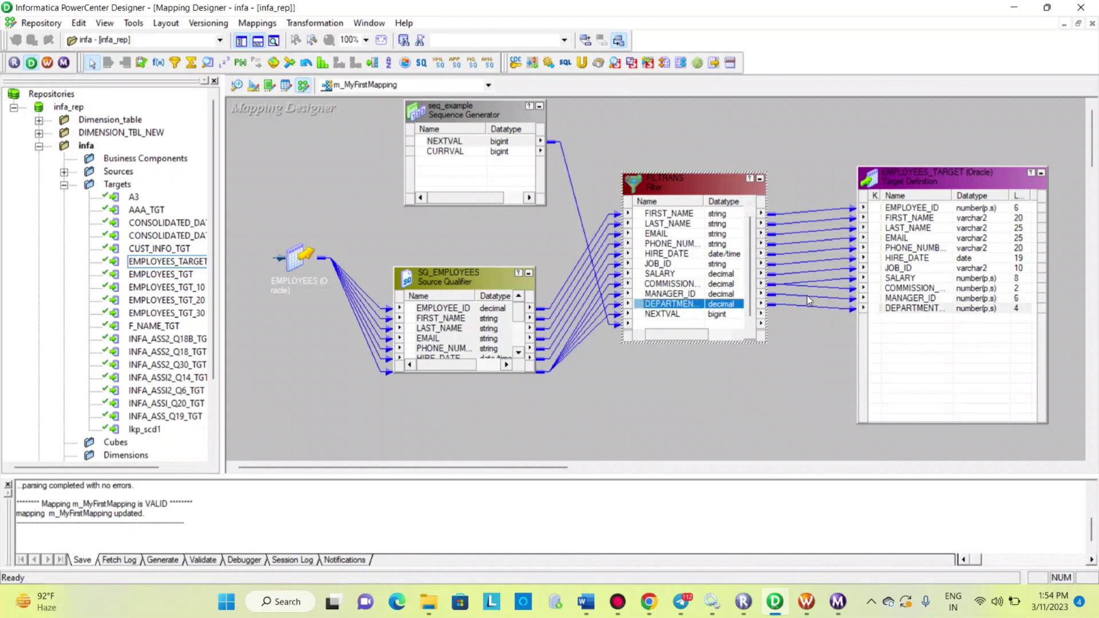
# Replace the link into the target's MANAGER_ID column with one from the Filter's NEXTVAL port.
pyautogui.click(807, 296)
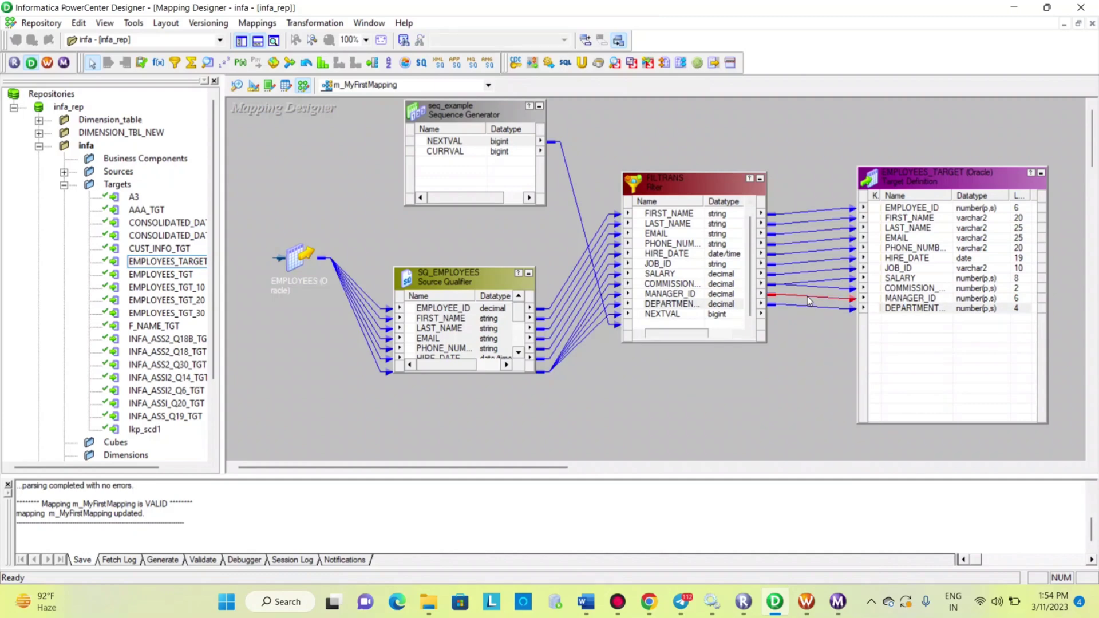
pyautogui.press('Delete')
pyautogui.moveTo(646, 313); pyautogui.dragTo(863, 298)
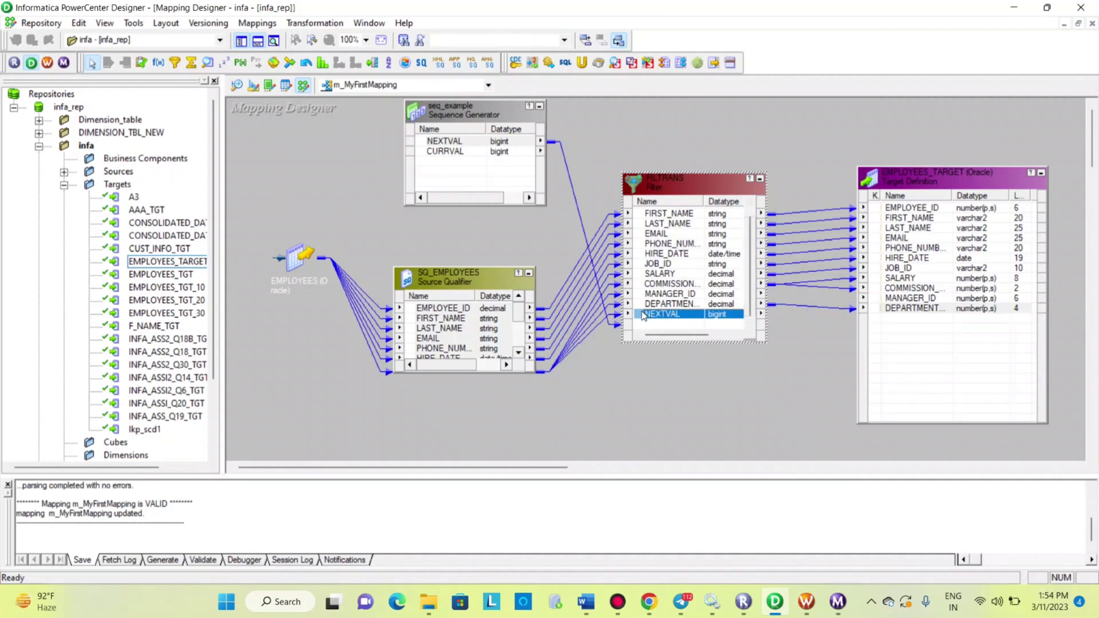
pyautogui.moveTo(643, 317); pyautogui.dragTo(878, 300)
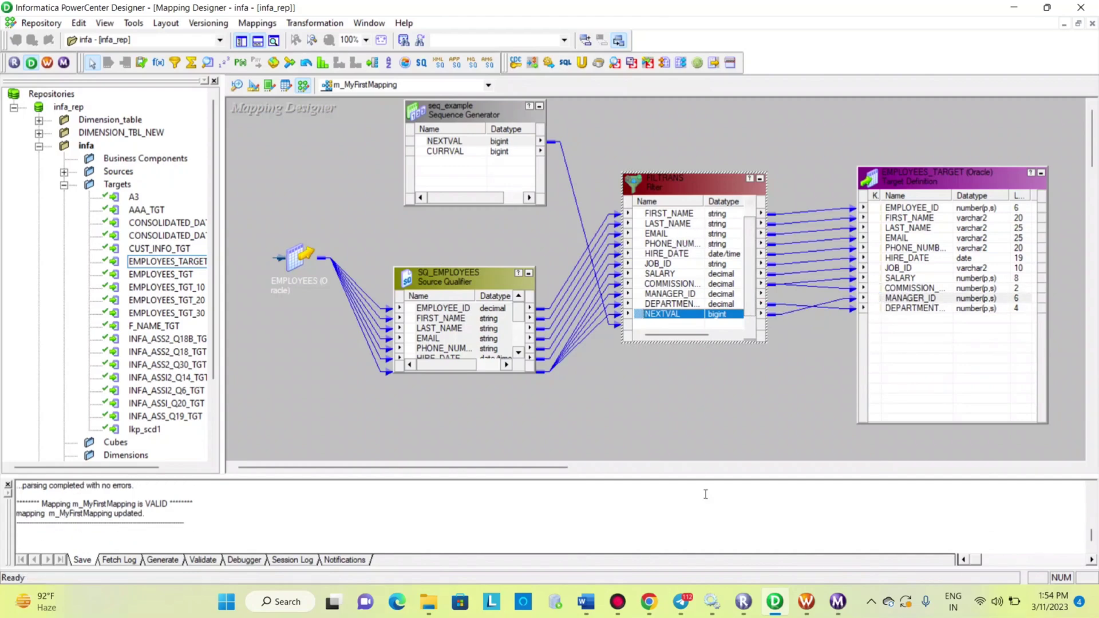
# Switch to Workflow Manager, refresh the mapping of session s_m_MyFirstMapping, and start the workflow from that task.
pyautogui.click(807, 600)
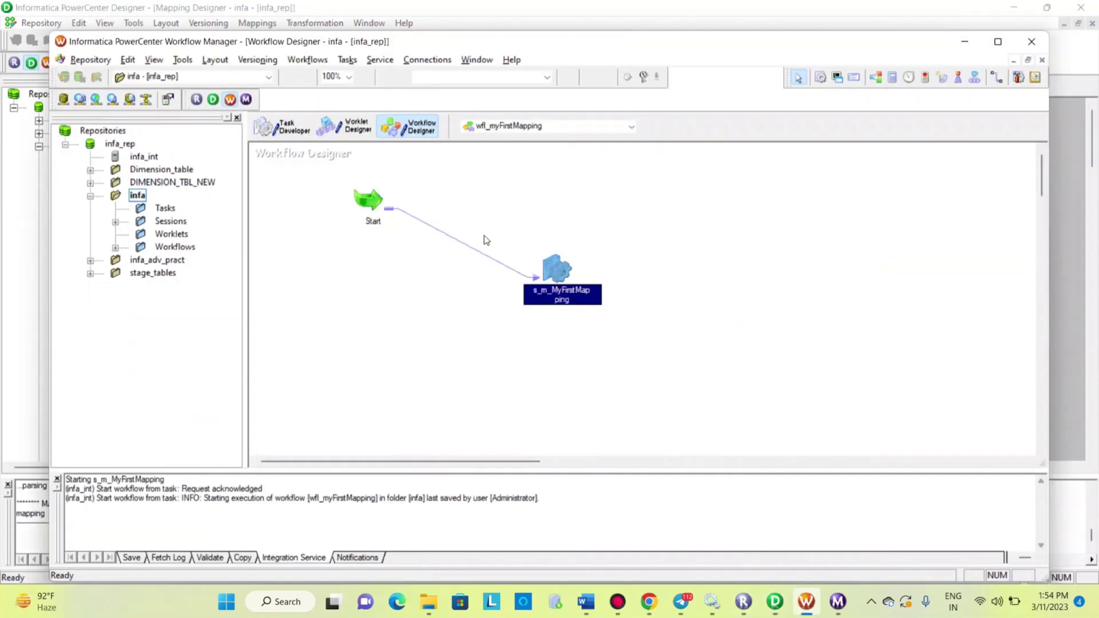
pyautogui.rightClick(554, 265)
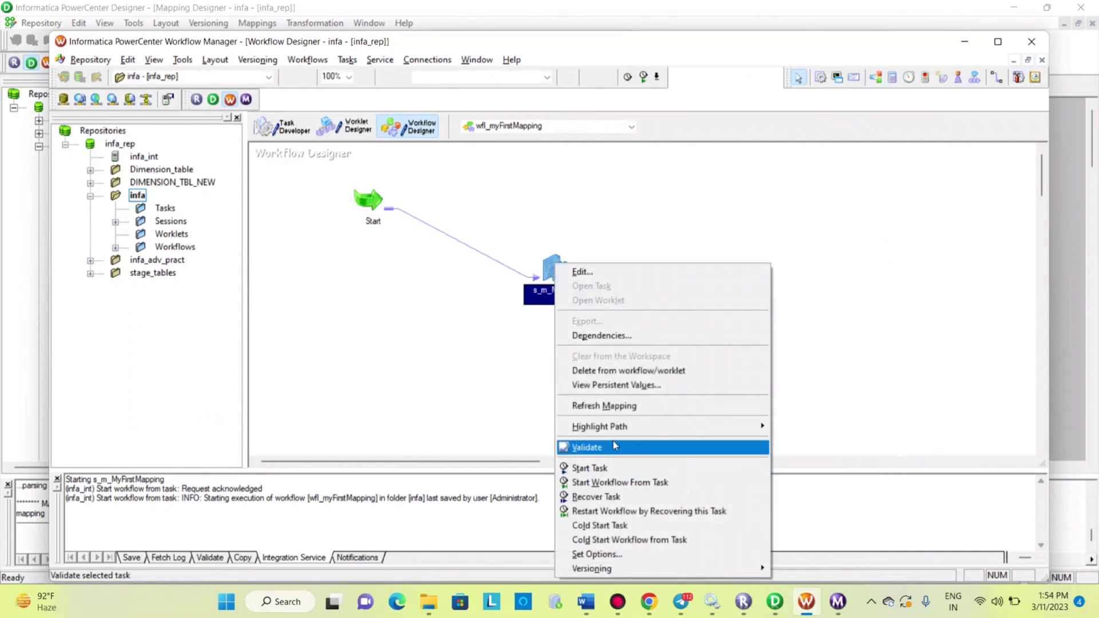
pyautogui.click(623, 406)
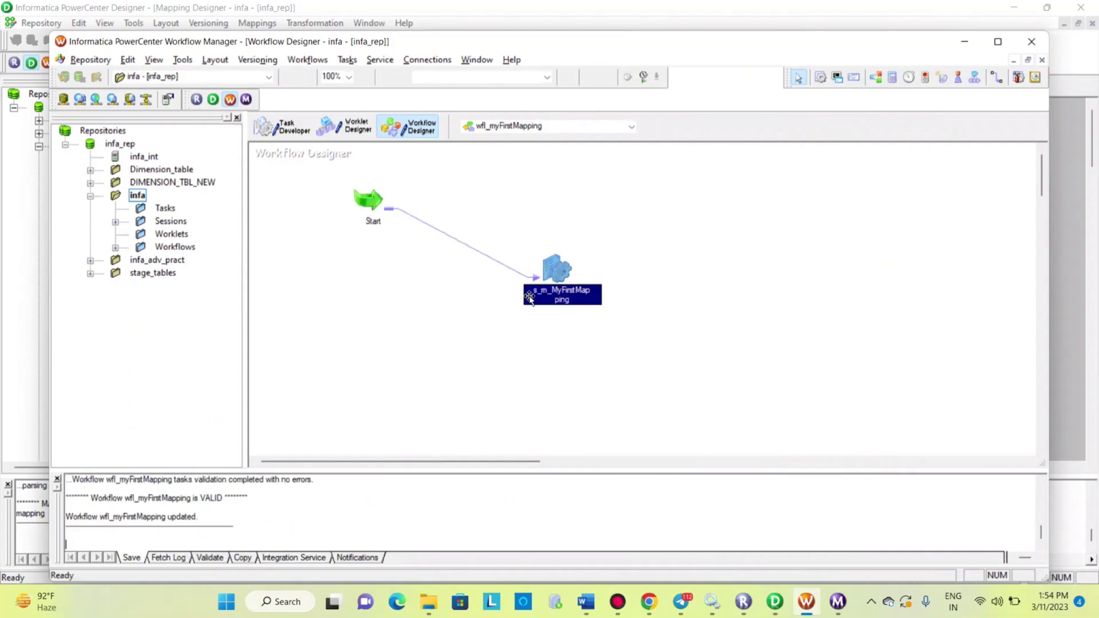
pyautogui.rightClick(561, 264)
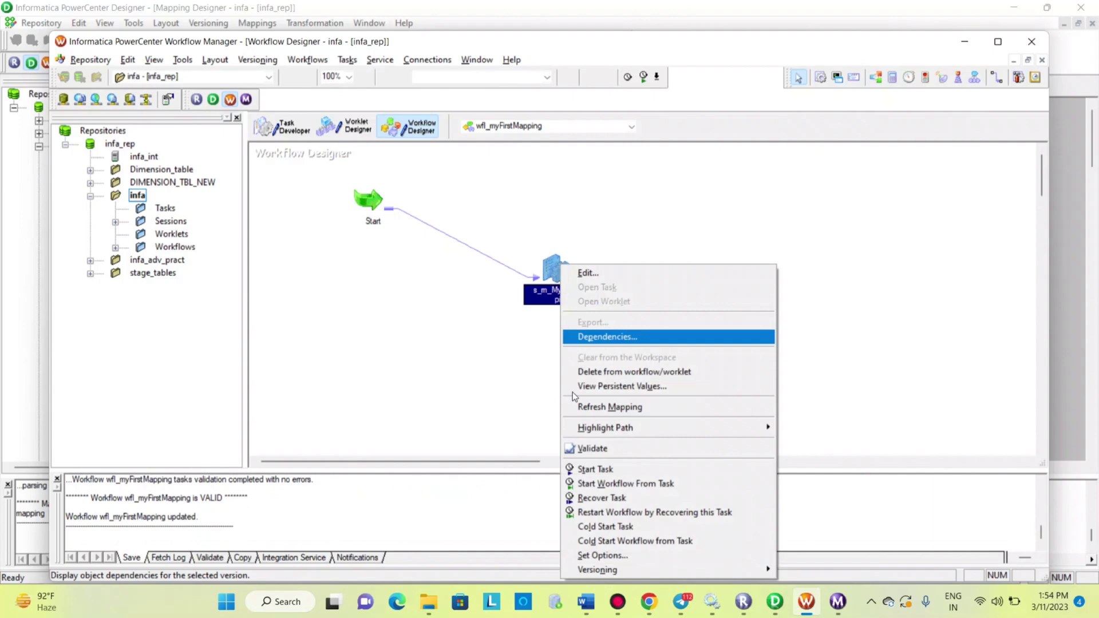
pyautogui.click(580, 483)
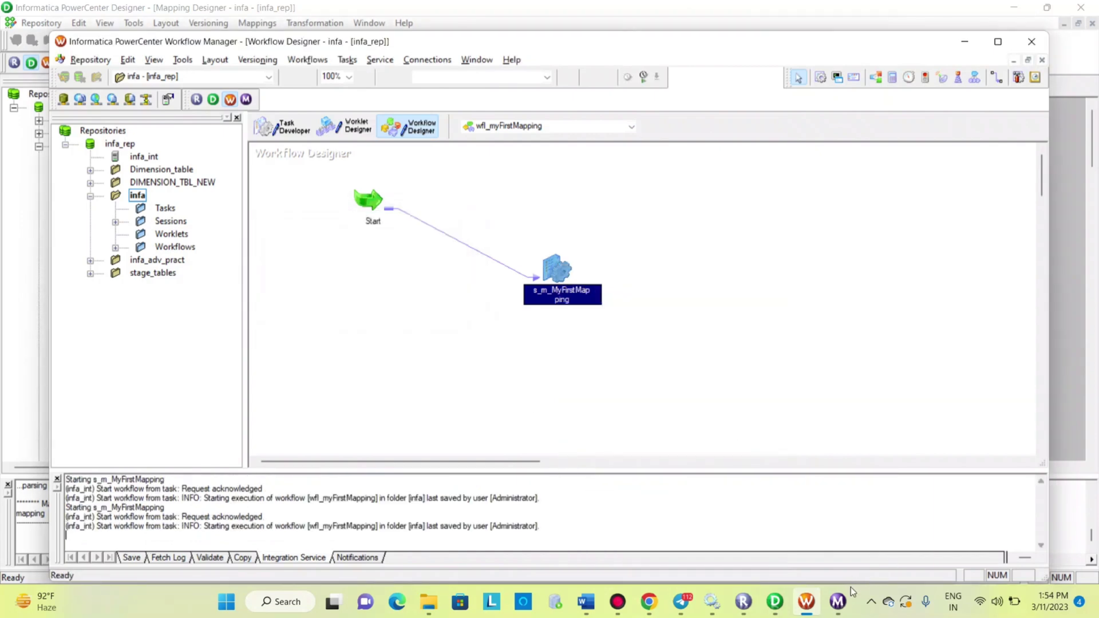
# Switch to Workflow Monitor and check the source and target statistics of the latest s_m_MyFirstMapping run.
pyautogui.click(837, 601)
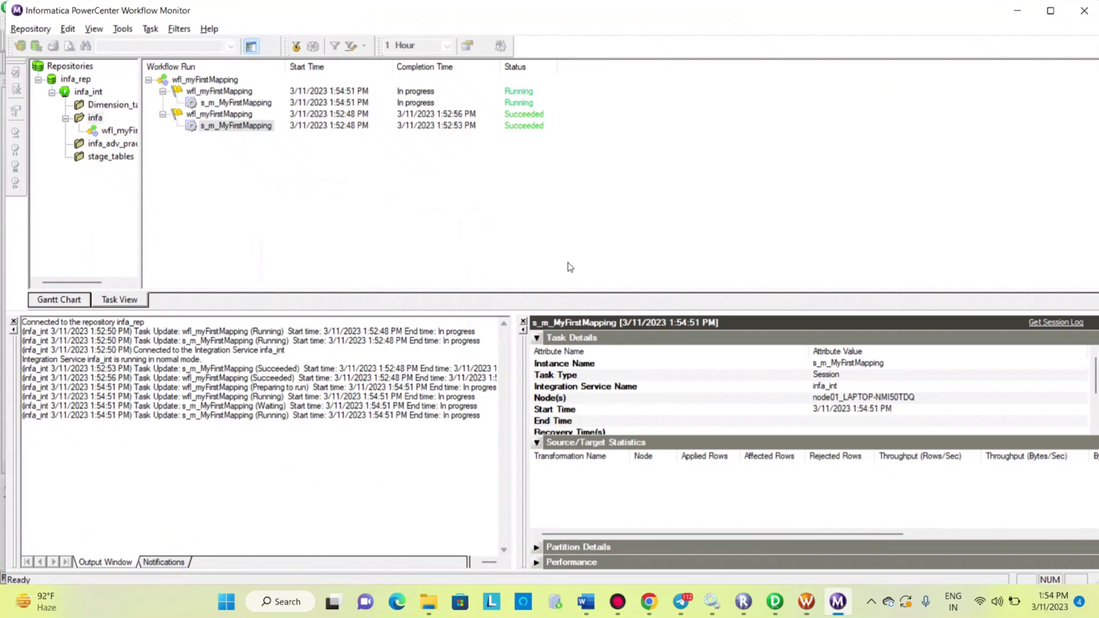
pyautogui.click(251, 104)
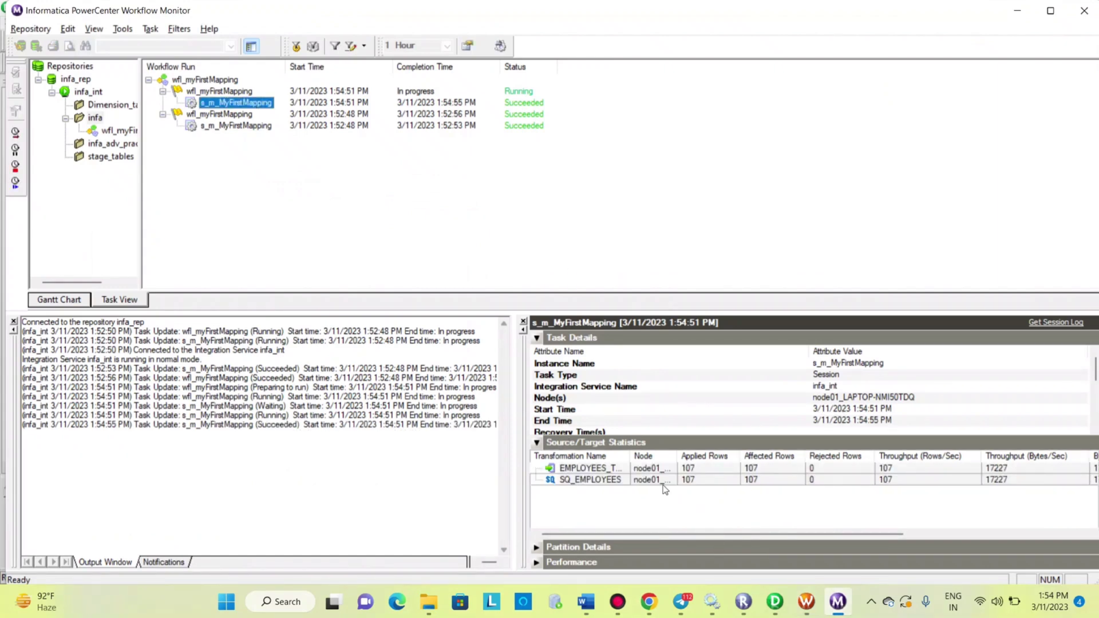
pyautogui.click(697, 481)
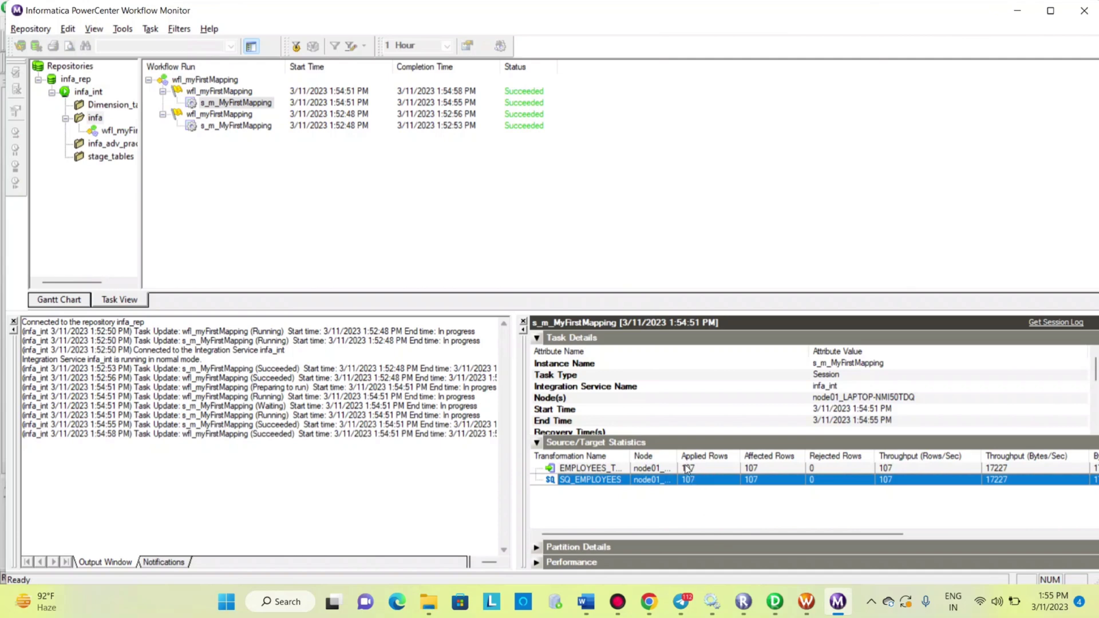
pyautogui.click(687, 470)
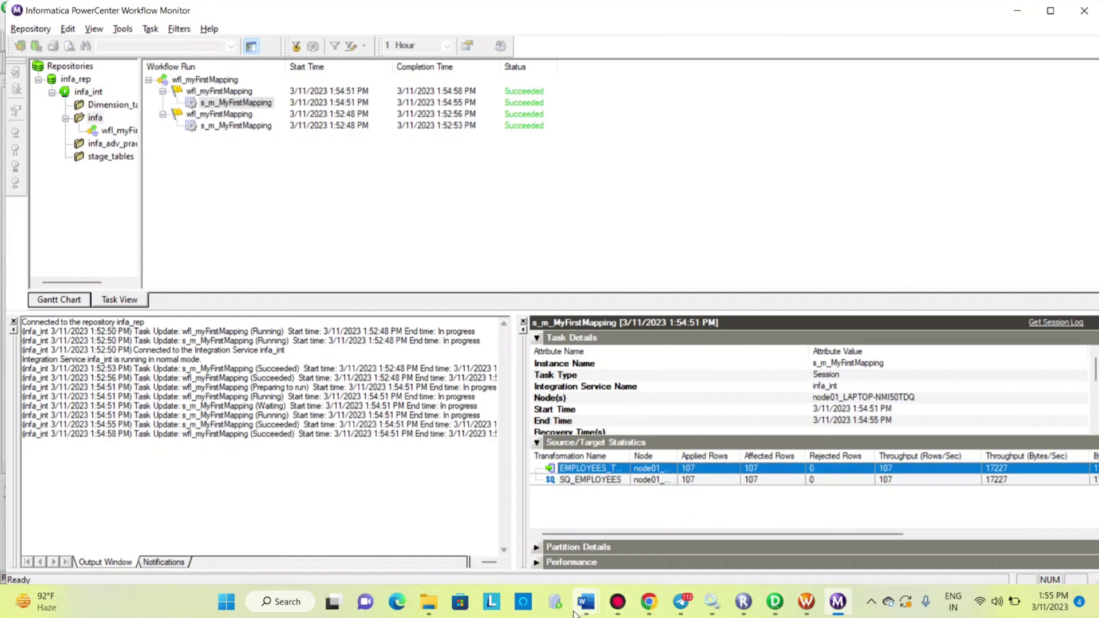
# Switch to Oracle SQL Developer and open the recent hr connection by entering its connection password.
pyautogui.click(555, 601)
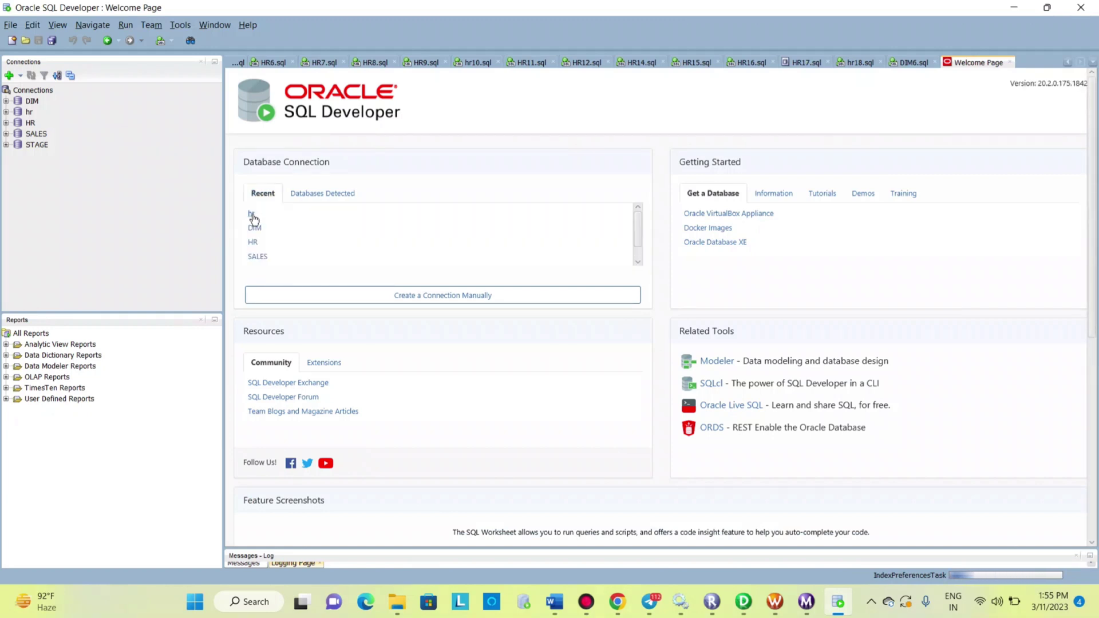
pyautogui.click(252, 215)
pyautogui.write('hr')
pyautogui.press('Return')
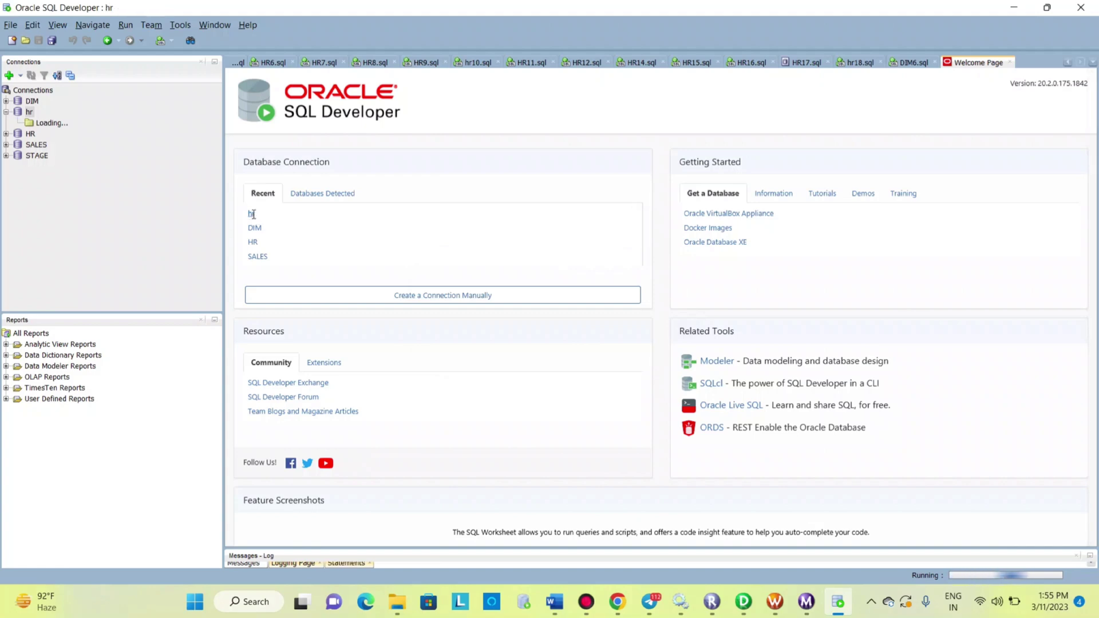
# Run the query "select * from employees_target;" in the hr worksheet.
pyautogui.write('se')
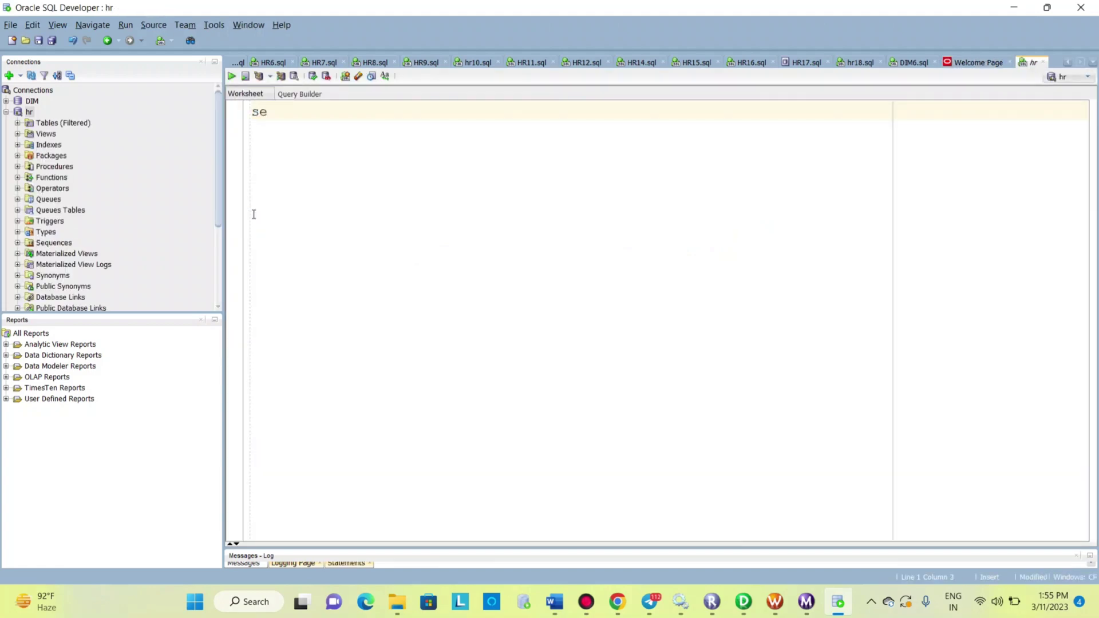
pyautogui.write('lect * from employ')
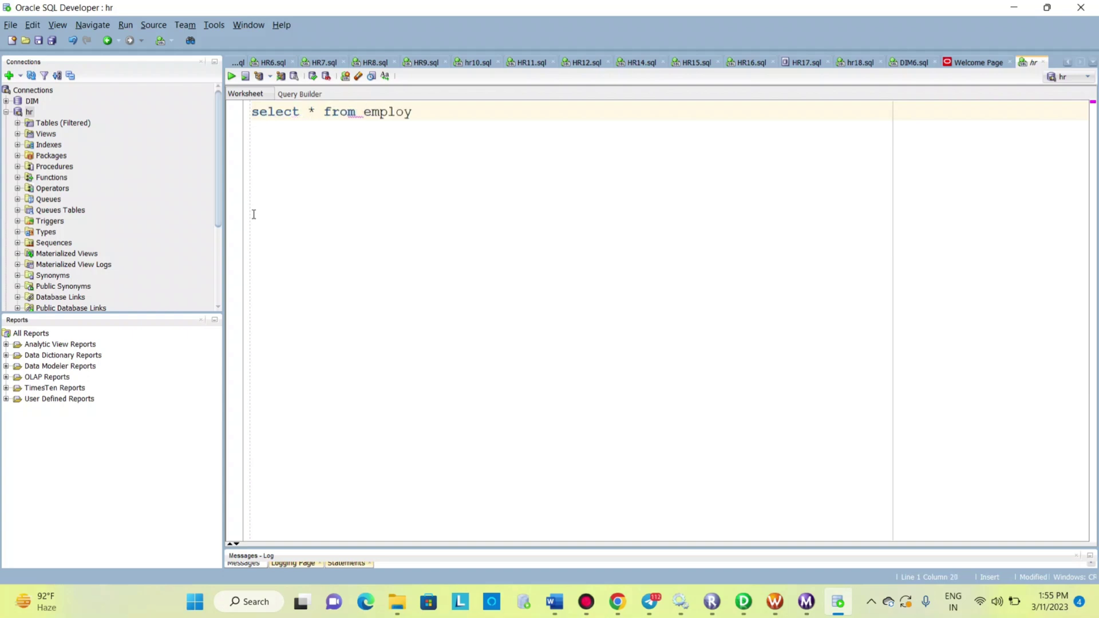
pyautogui.write('ees_target;')
pyautogui.hotkey('ctrl', 'Return')
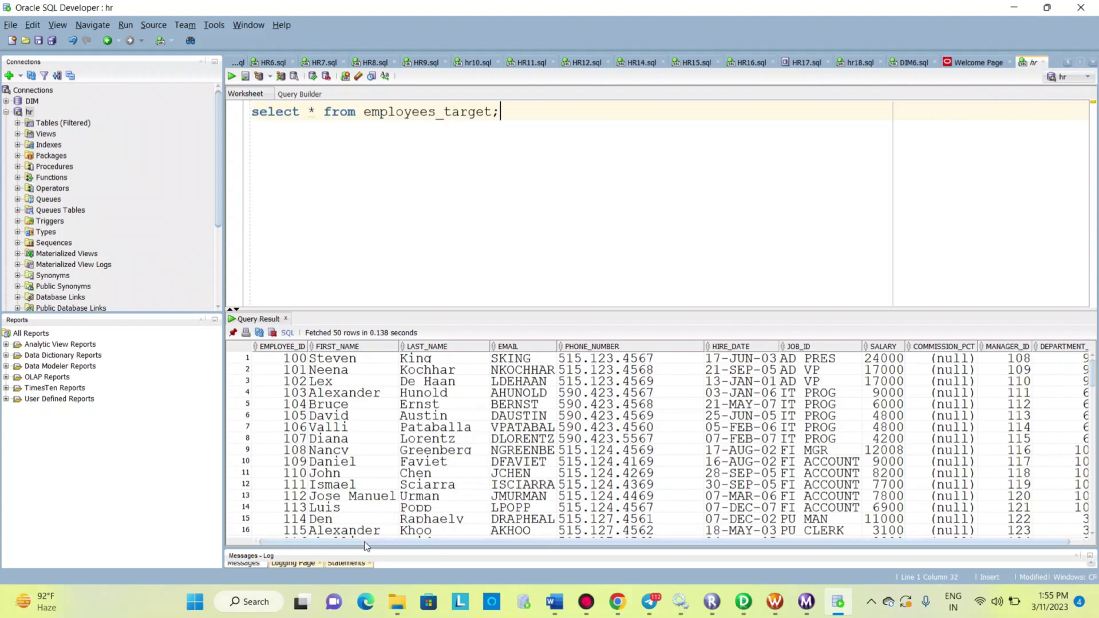
# Examine the sequence values loaded into the MANAGER_ID column of the query result, back up to the first row.
pyautogui.moveTo(370, 541); pyautogui.dragTo(411, 544)
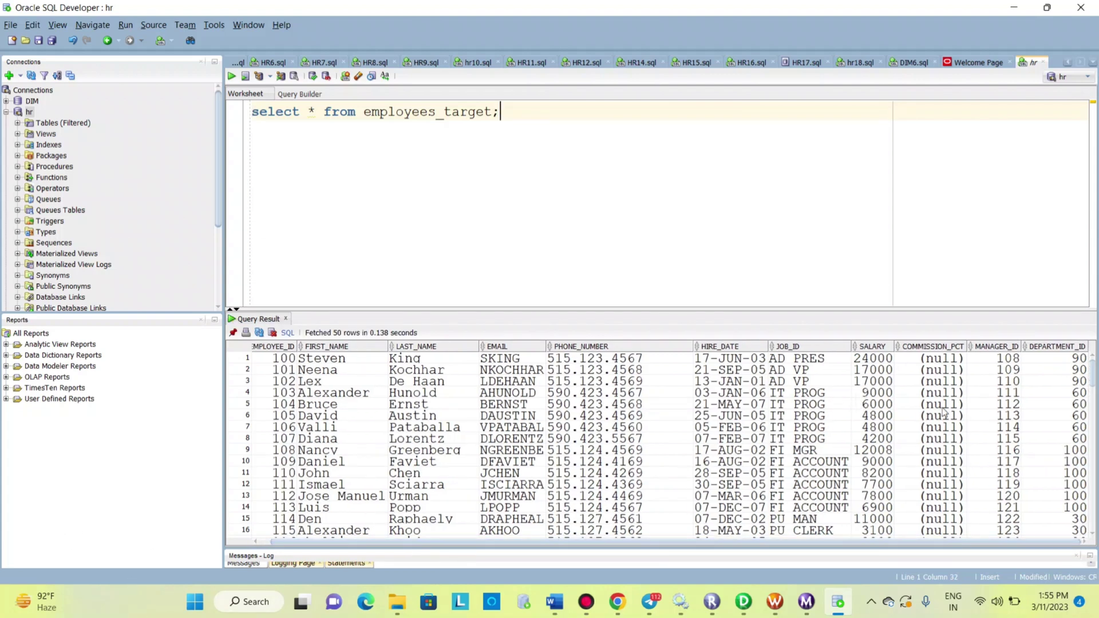
pyautogui.moveTo(995, 363); pyautogui.dragTo(1009, 563)
pyautogui.click(1007, 358)
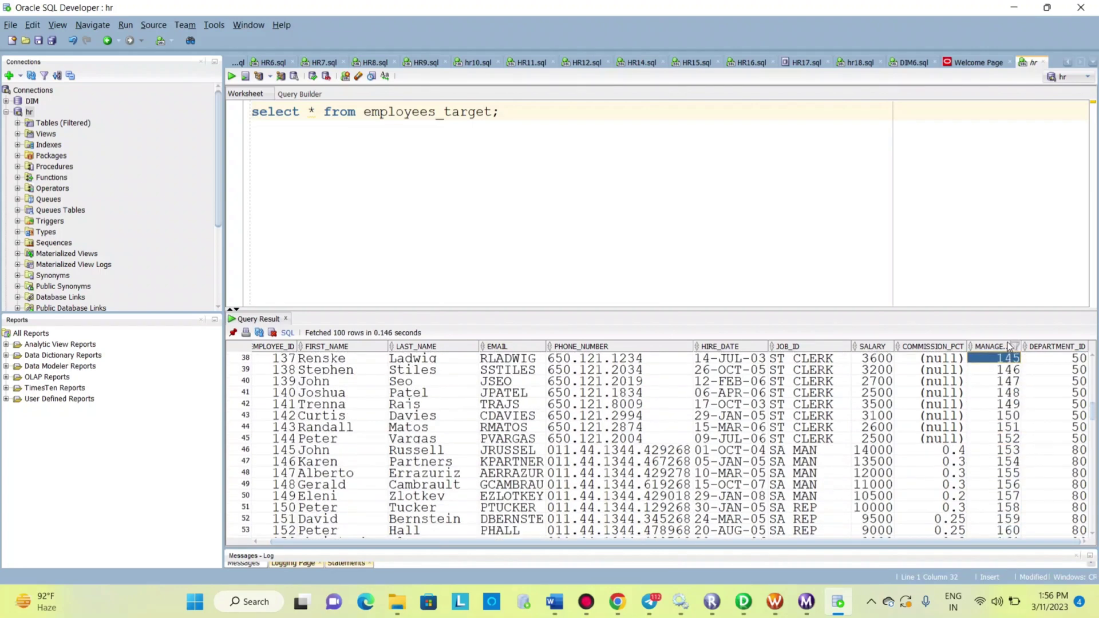
pyautogui.press('Up')
pyautogui.press('Up')
pyautogui.press('Up')
pyautogui.press('Up')
pyautogui.press('Up')
pyautogui.press('Up')
pyautogui.press('Up')
pyautogui.press('Up')
pyautogui.press('Up')
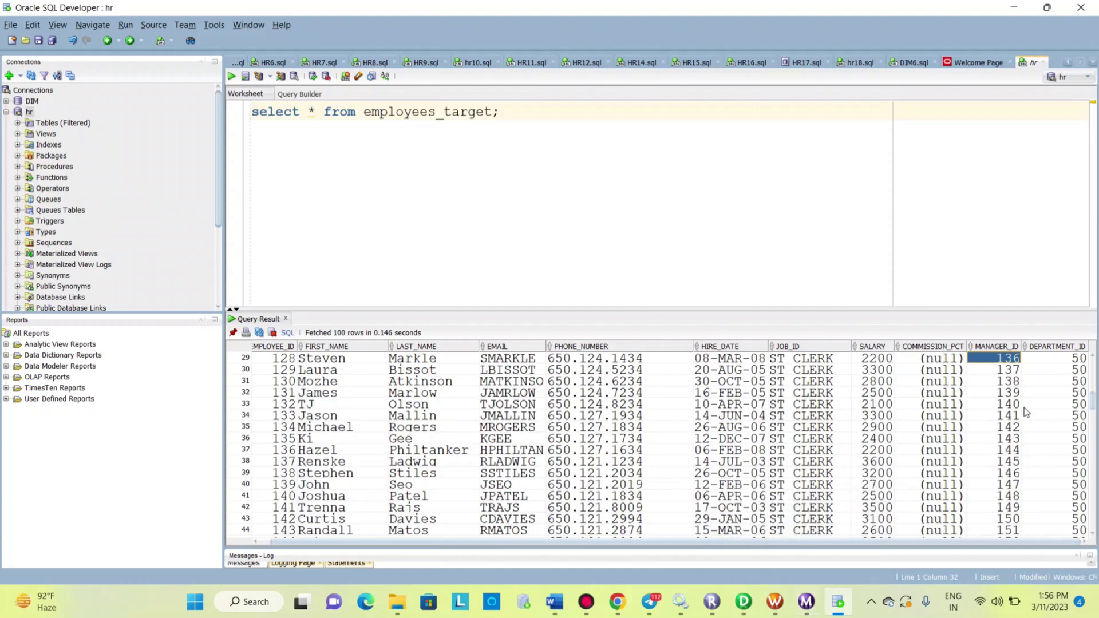
pyautogui.hotkey('shift', 'Up')
pyautogui.hotkey('shift', 'Up')
pyautogui.hotkey('shift', 'Up')
pyautogui.hotkey('shift', 'Up')
pyautogui.hotkey('shift', 'Up')
pyautogui.hotkey('shift', 'Up')
pyautogui.hotkey('shift', 'Up')
pyautogui.hotkey('shift', 'Up')
pyautogui.hotkey('shift', 'Up')
pyautogui.hotkey('shift', 'Up')
pyautogui.hotkey('shift', 'Up')
pyautogui.hotkey('shift', 'Up')
pyautogui.hotkey('shift', 'Up')
pyautogui.hotkey('shift', 'Up')
pyautogui.hotkey('shift', 'Up')
pyautogui.hotkey('shift', 'Up')
pyautogui.hotkey('shift', 'Up')
pyautogui.hotkey('shift', 'Up')
pyautogui.hotkey('shift', 'Up')
pyautogui.hotkey('shift', 'Up')
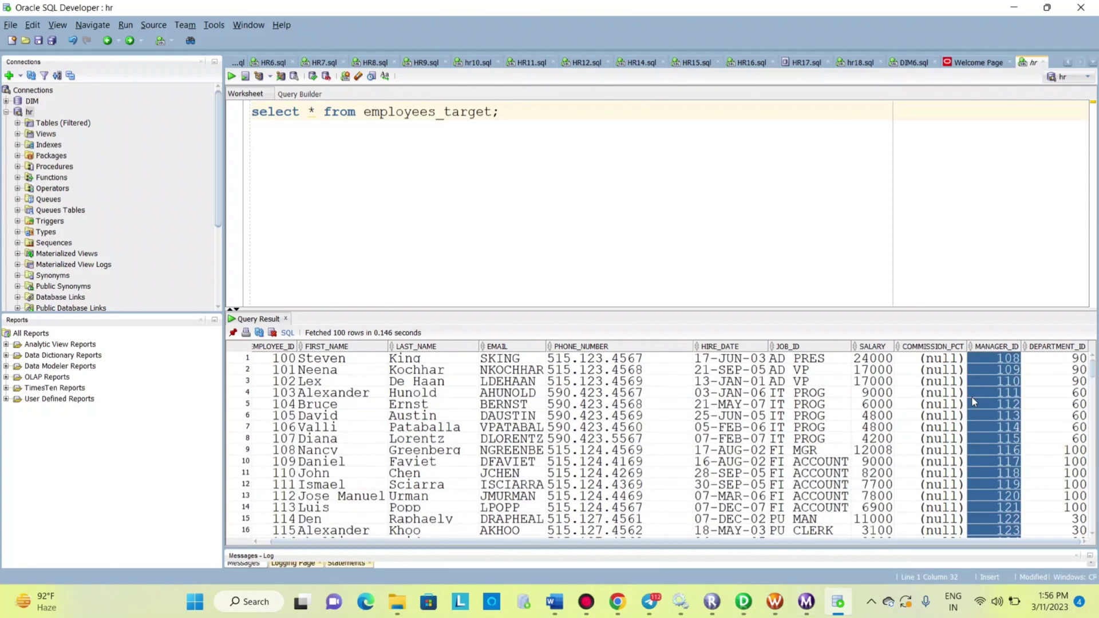
pyautogui.click(982, 358)
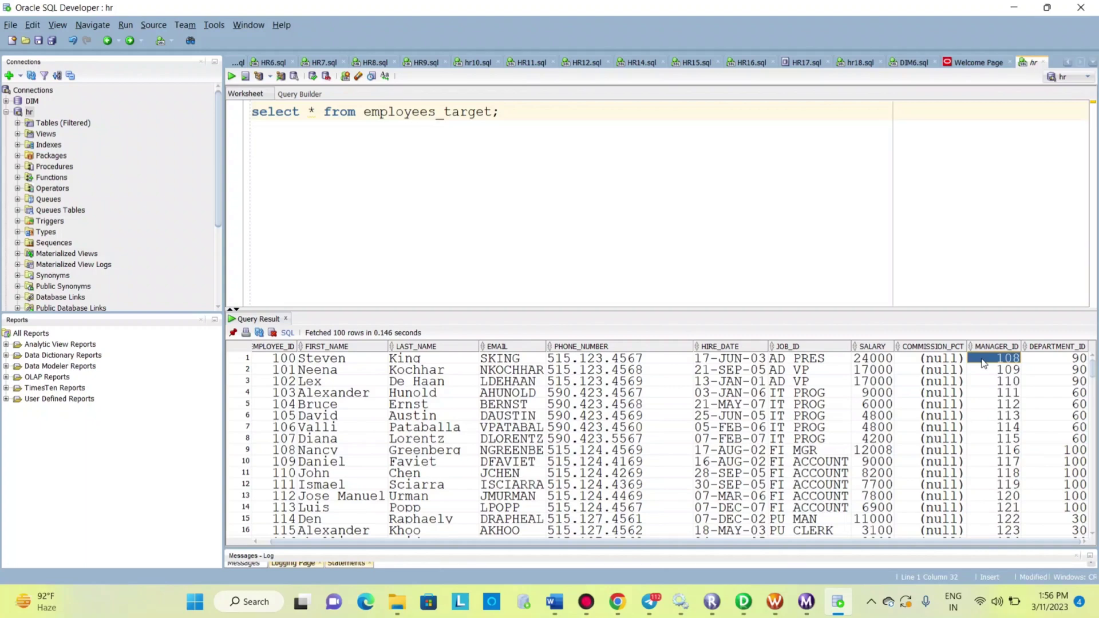
# Switch to PowerCenter Designer and set the Current Value of the seq_example Sequence Generator to 0.
pyautogui.click(744, 603)
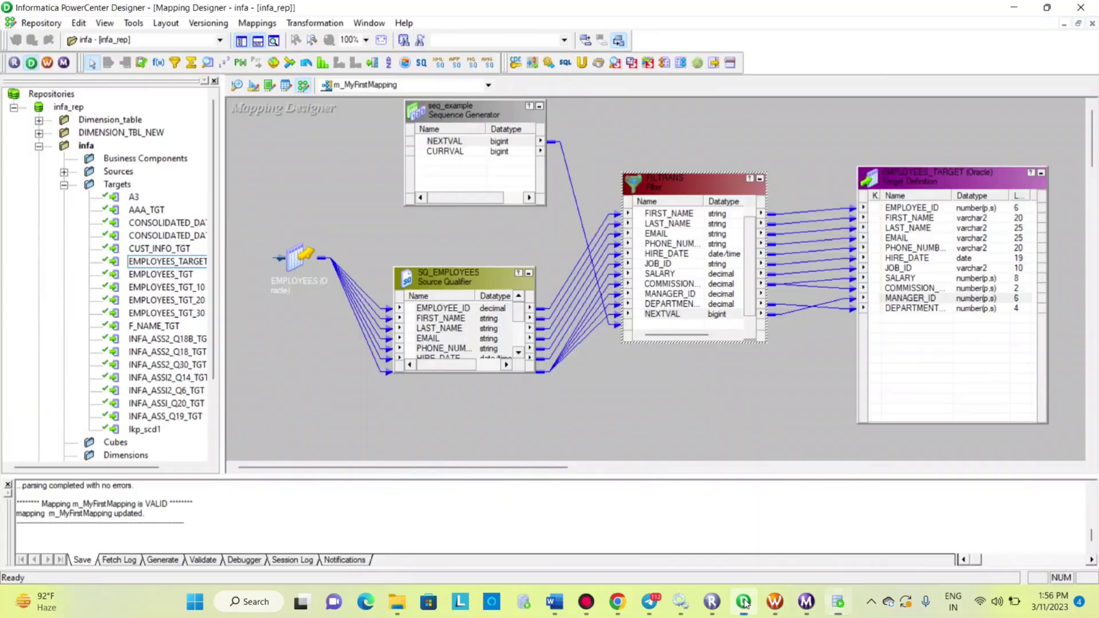
pyautogui.doubleClick(487, 118)
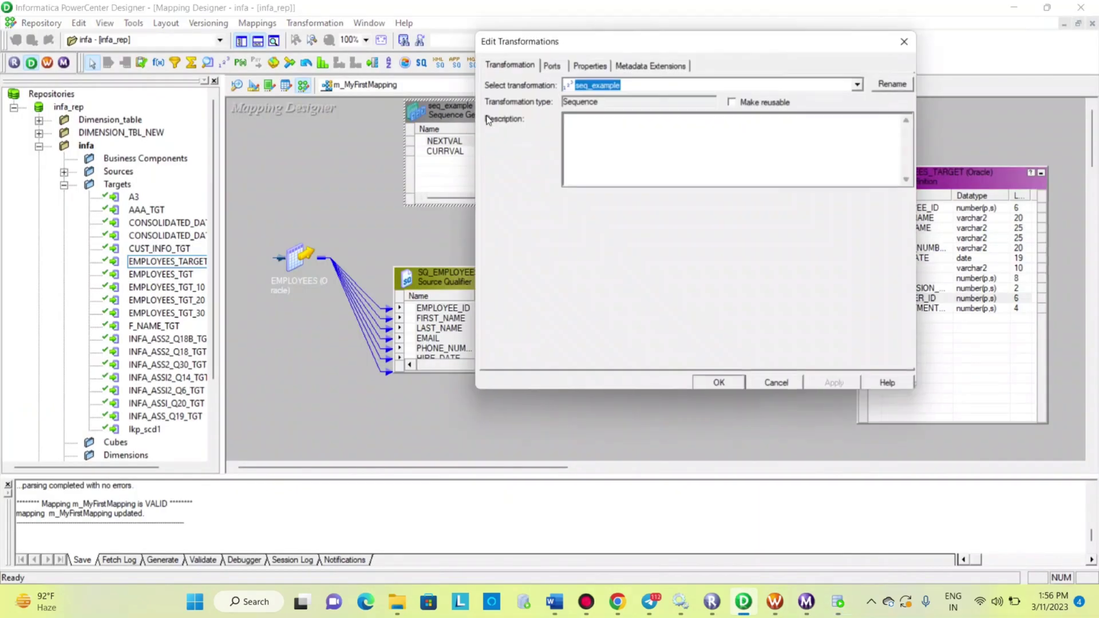
pyautogui.click(588, 66)
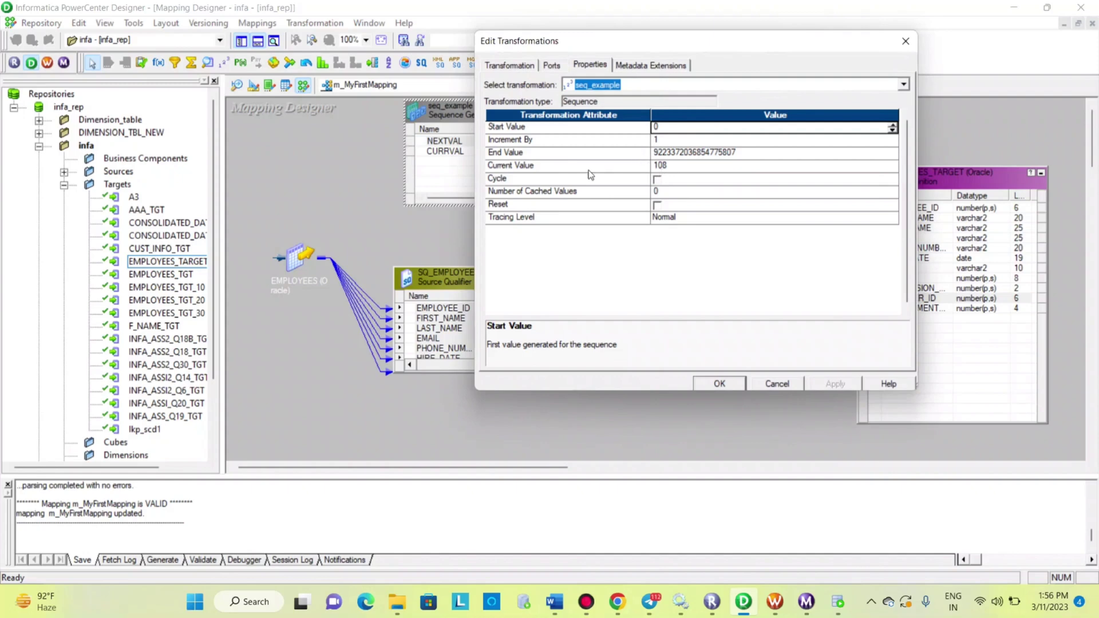
pyautogui.click(680, 168)
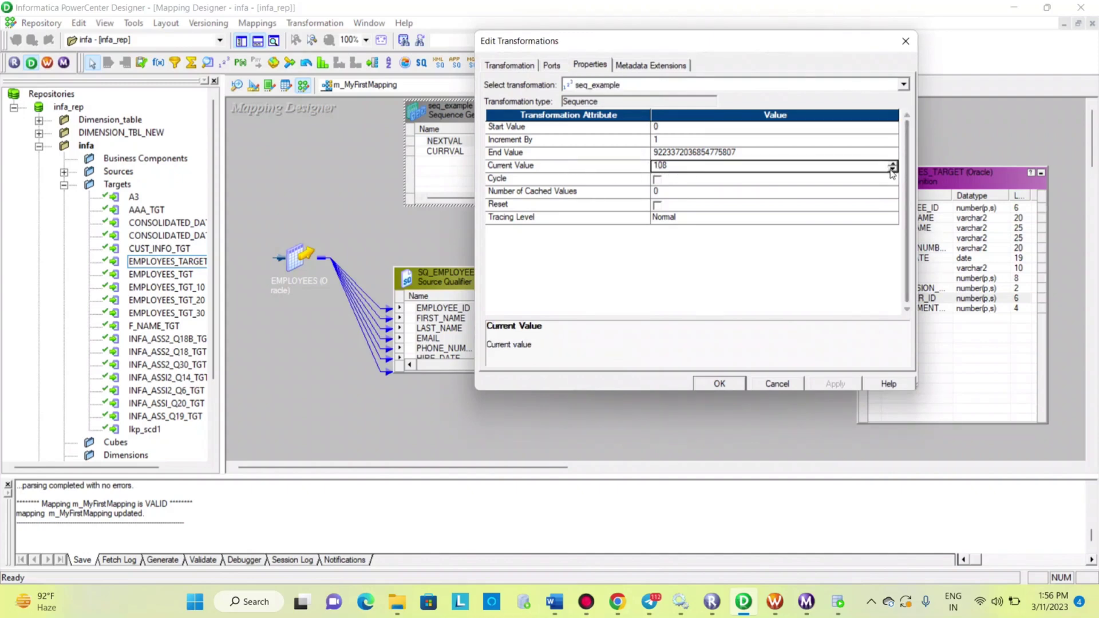
pyautogui.click(668, 167)
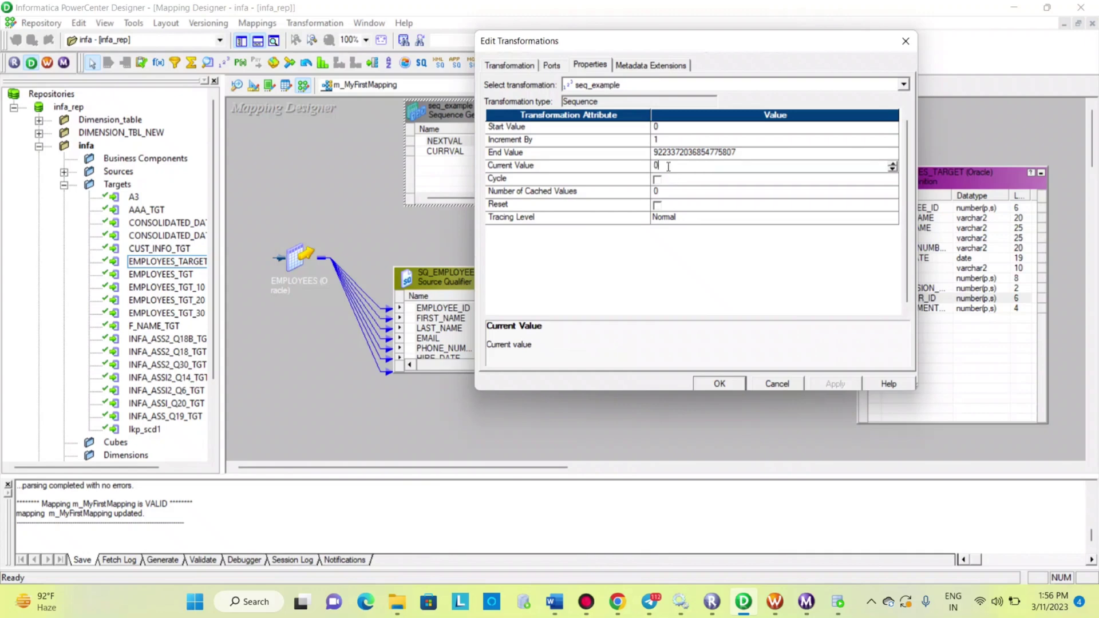
pyautogui.click(720, 384)
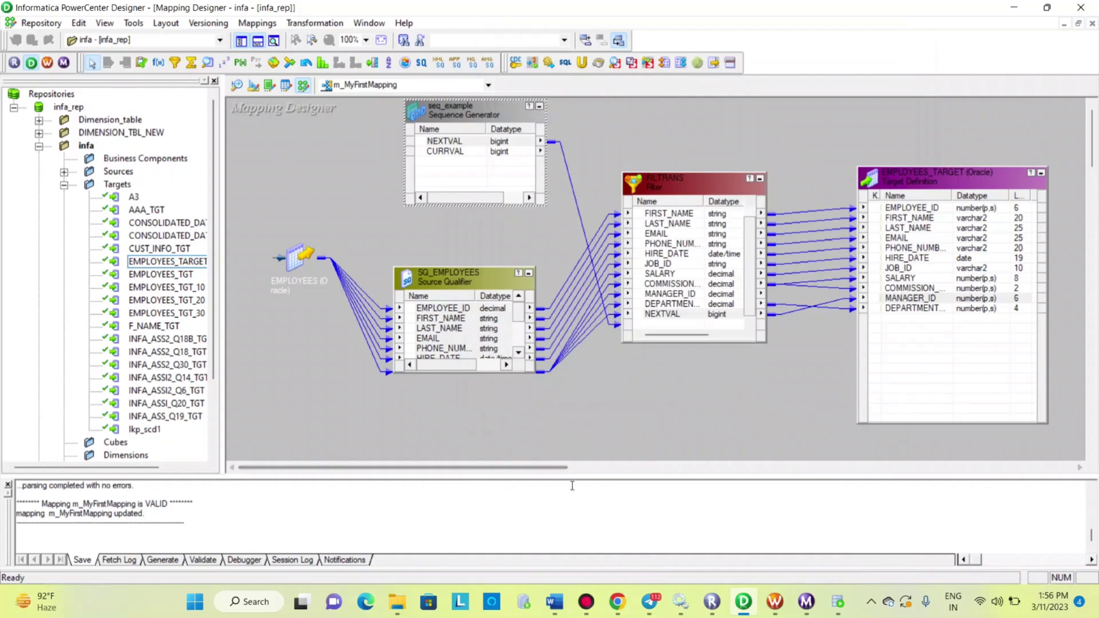
# Switch to Workflow Manager, refresh the mapping of the s_m_MyFirstMapping session and save the workflow.
pyautogui.hotkey('alt', 'Tab')
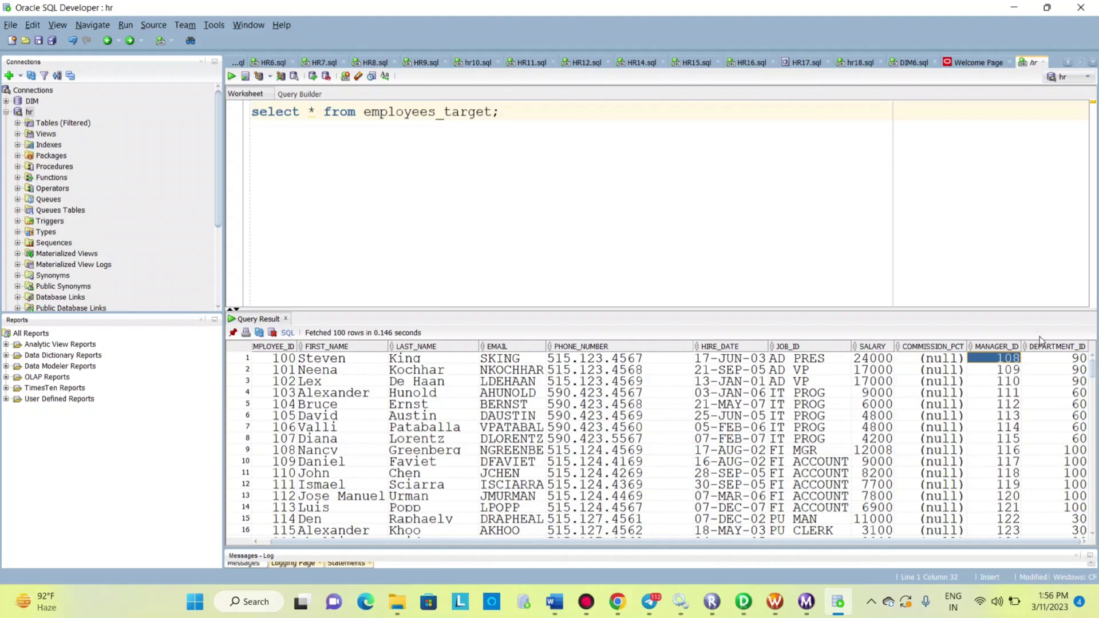
pyautogui.hotkey('alt', 'Tab')
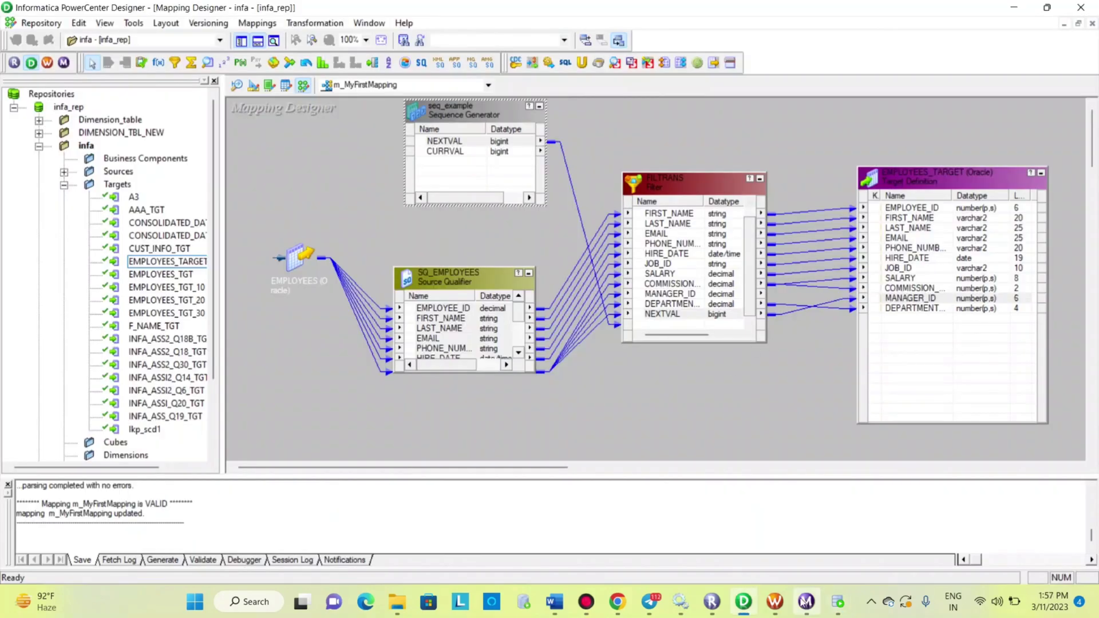
pyautogui.click(776, 601)
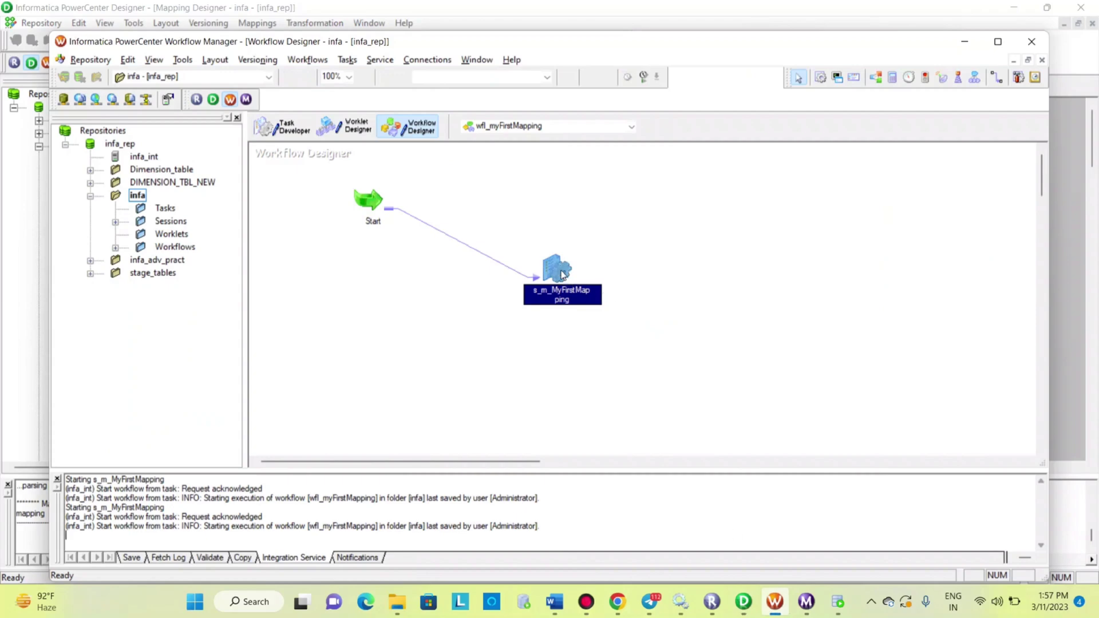
pyautogui.rightClick(561, 270)
pyautogui.click(584, 410)
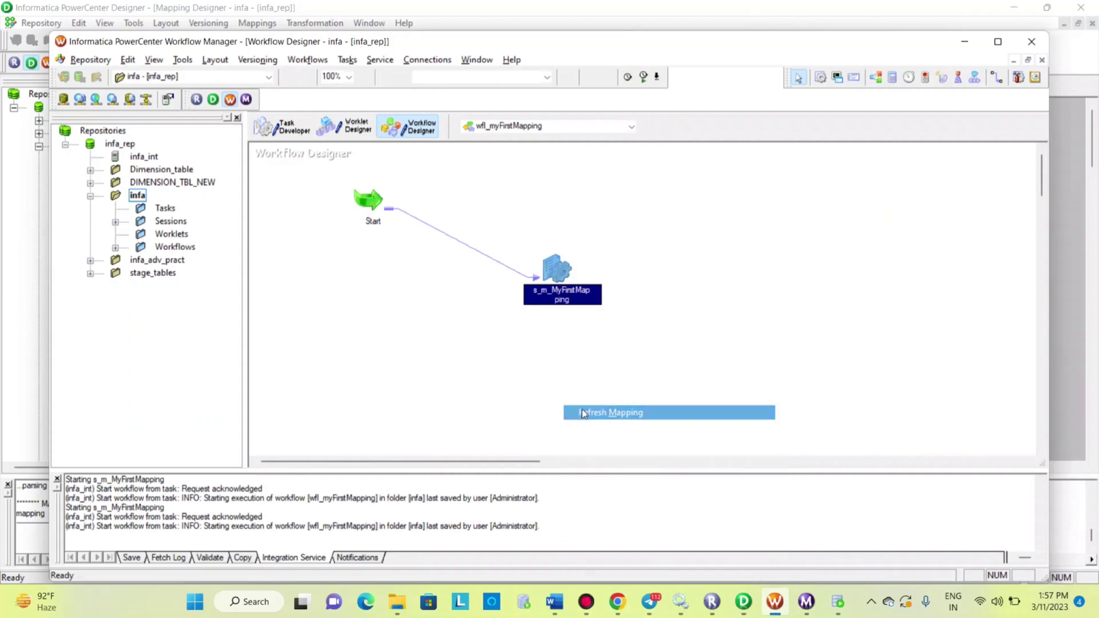
# Start the wfl_myFirstMapping workflow without using the advanced start options.
pyautogui.rightClick(511, 336)
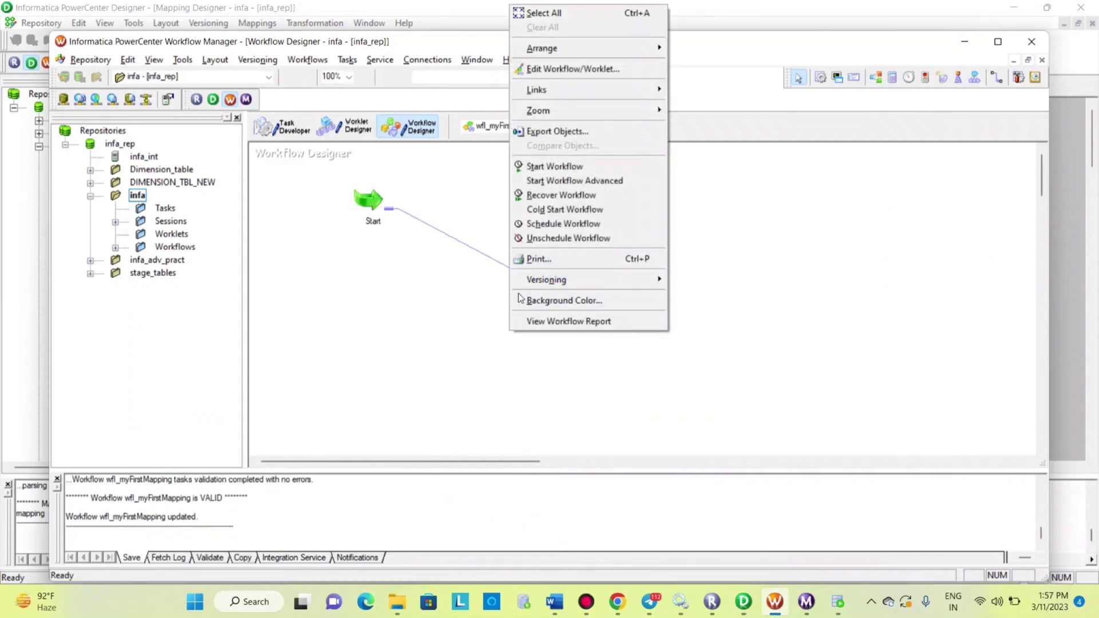
pyautogui.click(559, 182)
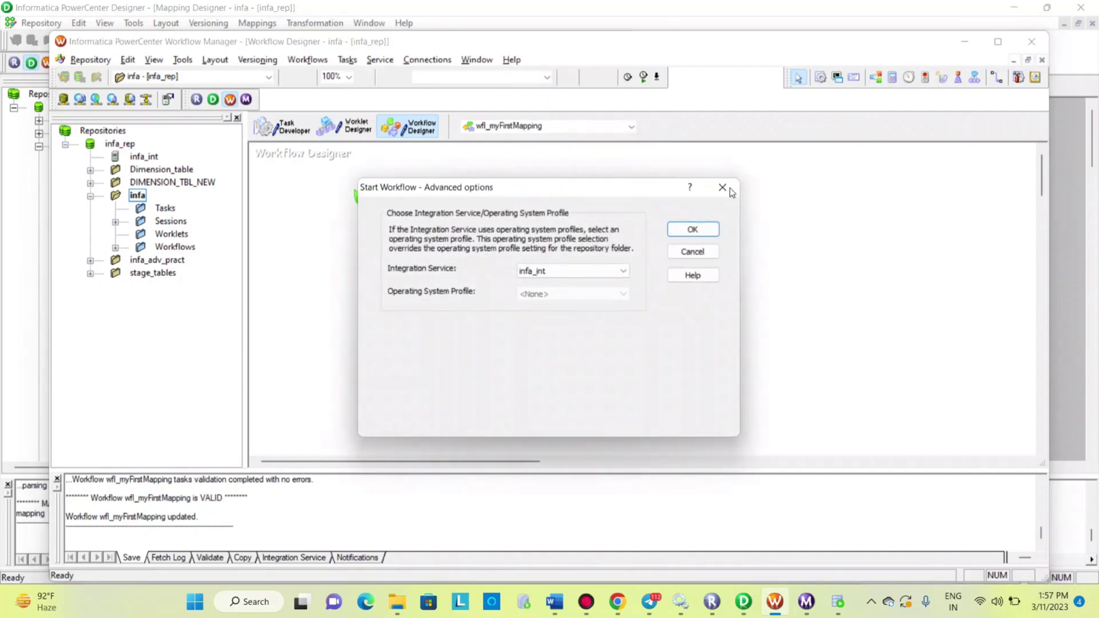
pyautogui.click(731, 190)
pyautogui.rightClick(732, 190)
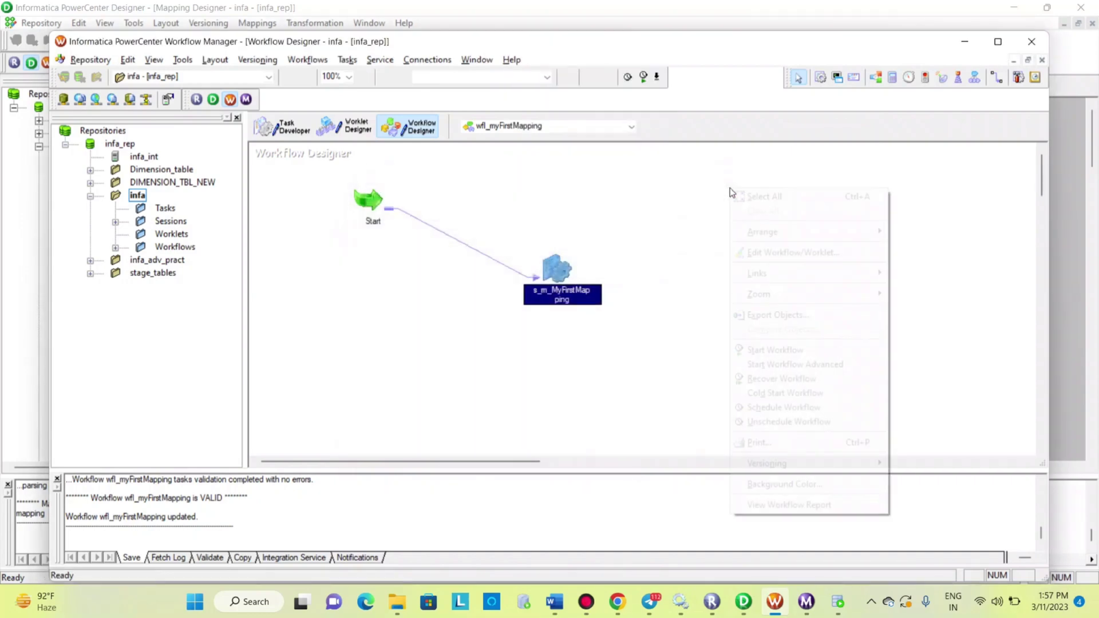
pyautogui.click(771, 350)
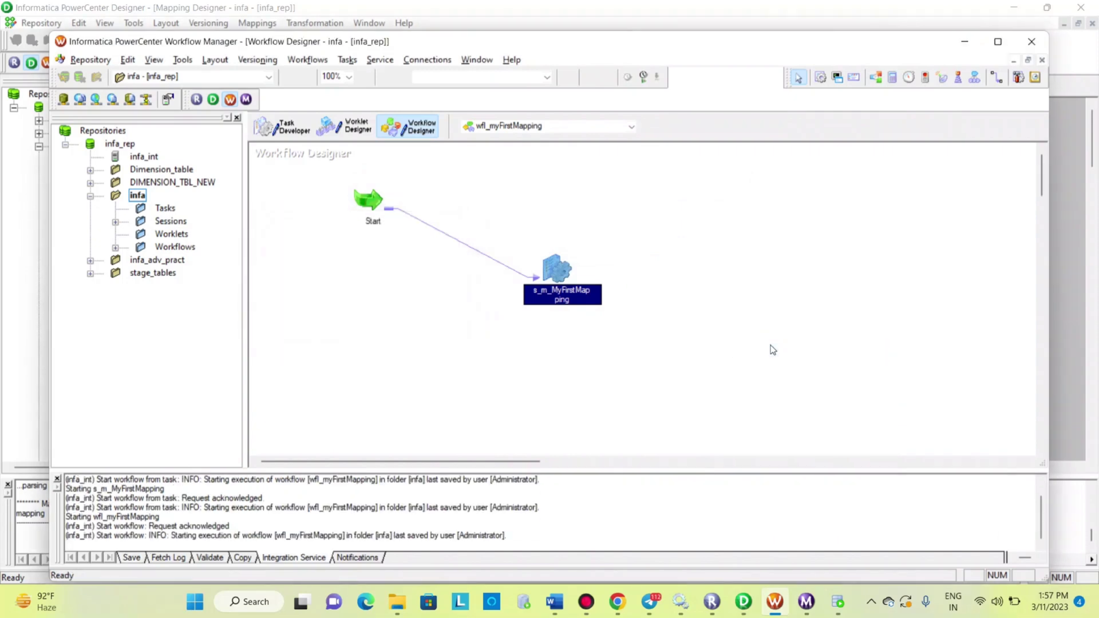
# Switch to Workflow Monitor and check the source and target statistics of the newest s_m_MyFirstMapping run.
pyautogui.click(811, 603)
pyautogui.click(233, 104)
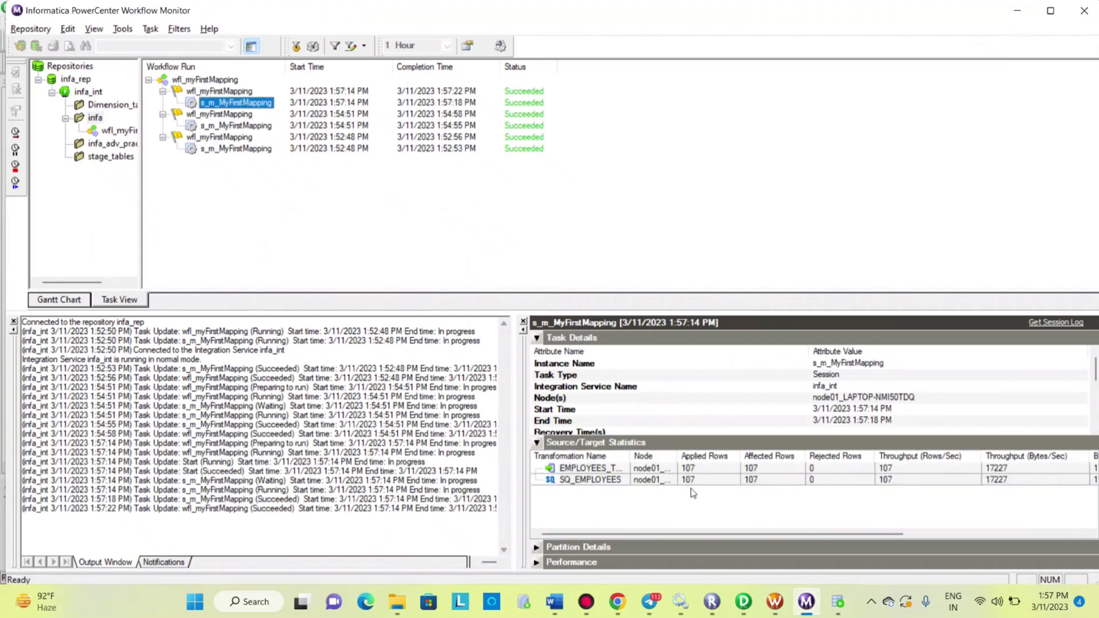
pyautogui.click(692, 488)
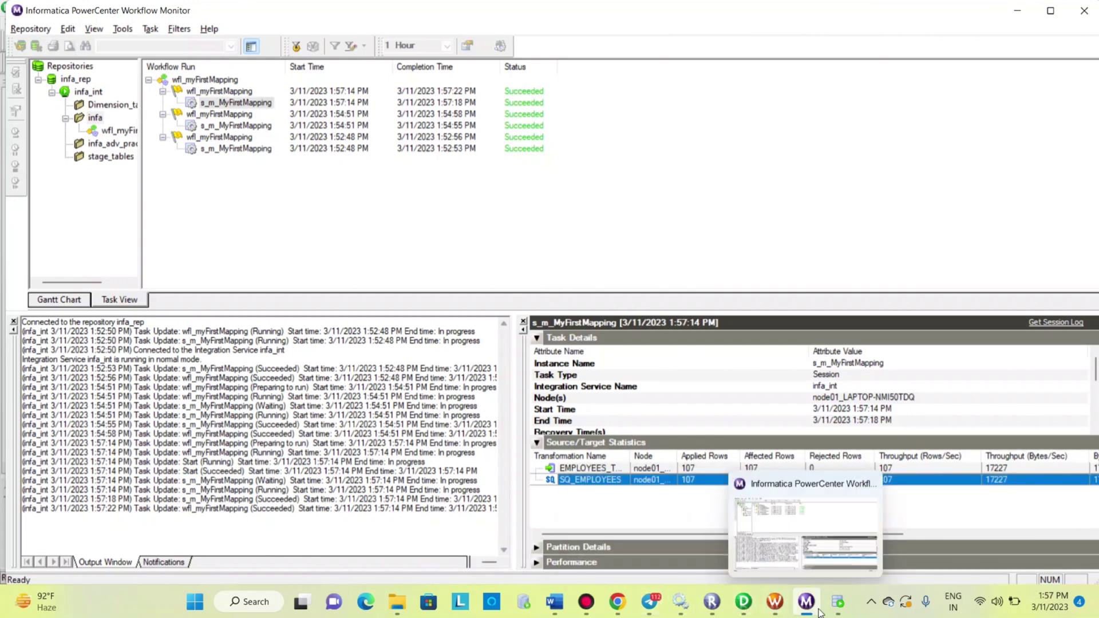
# Switch to Oracle SQL Developer, rerun the employees_target query and check the first MANAGER_ID value.
pyautogui.click(837, 602)
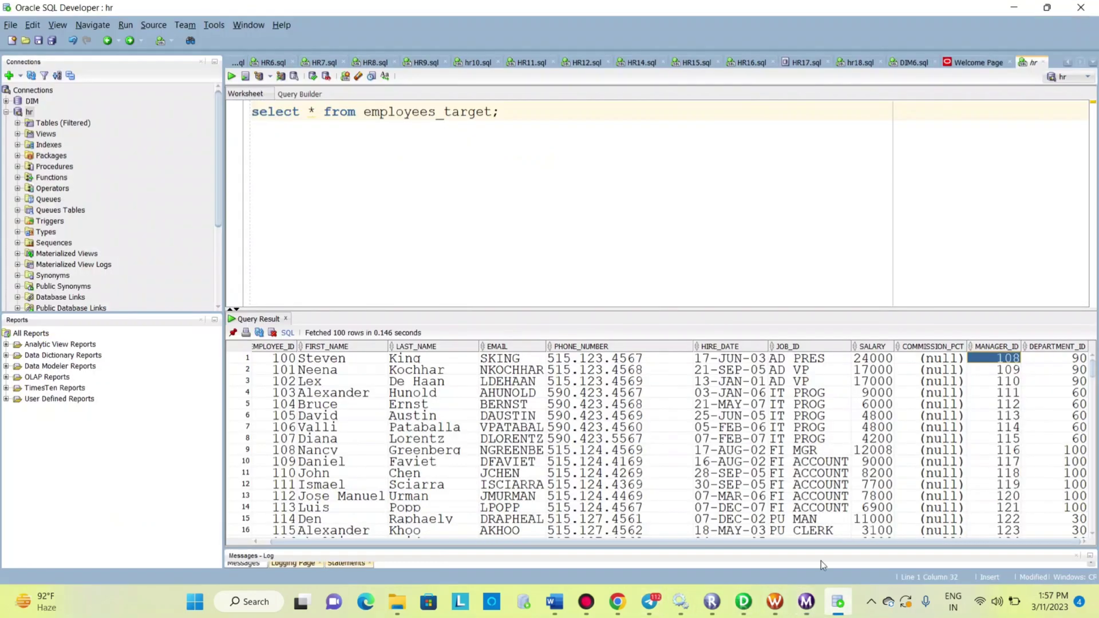
pyautogui.click(522, 107)
pyautogui.hotkey('ctrl', 'Return')
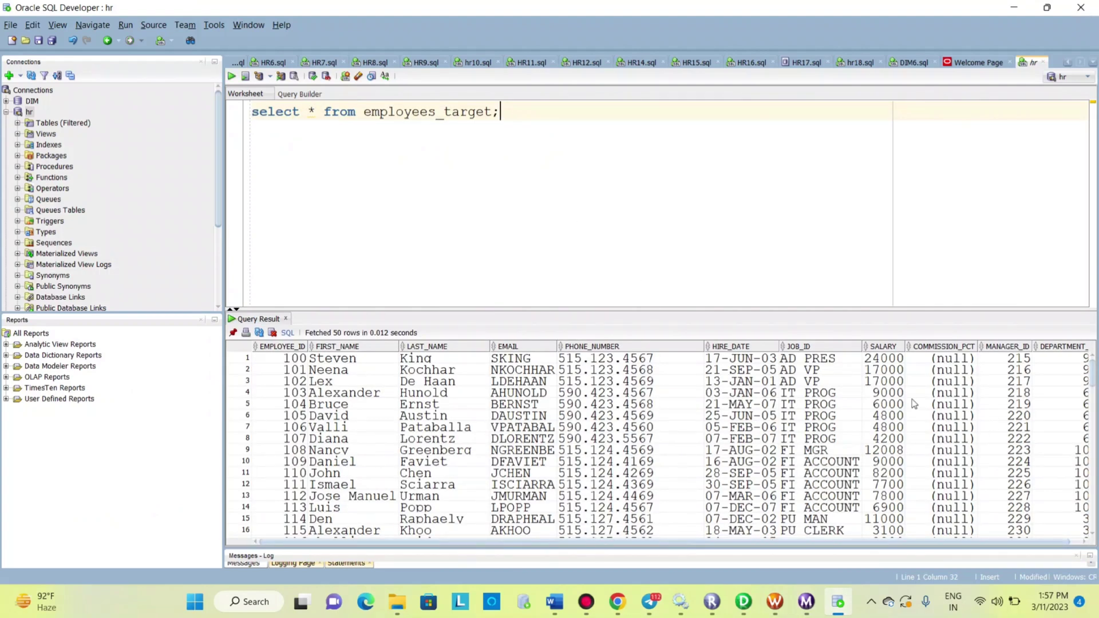
pyautogui.scroll(-1, 988, 401)
pyautogui.scroll(1, 988, 401)
pyautogui.click(1006, 357)
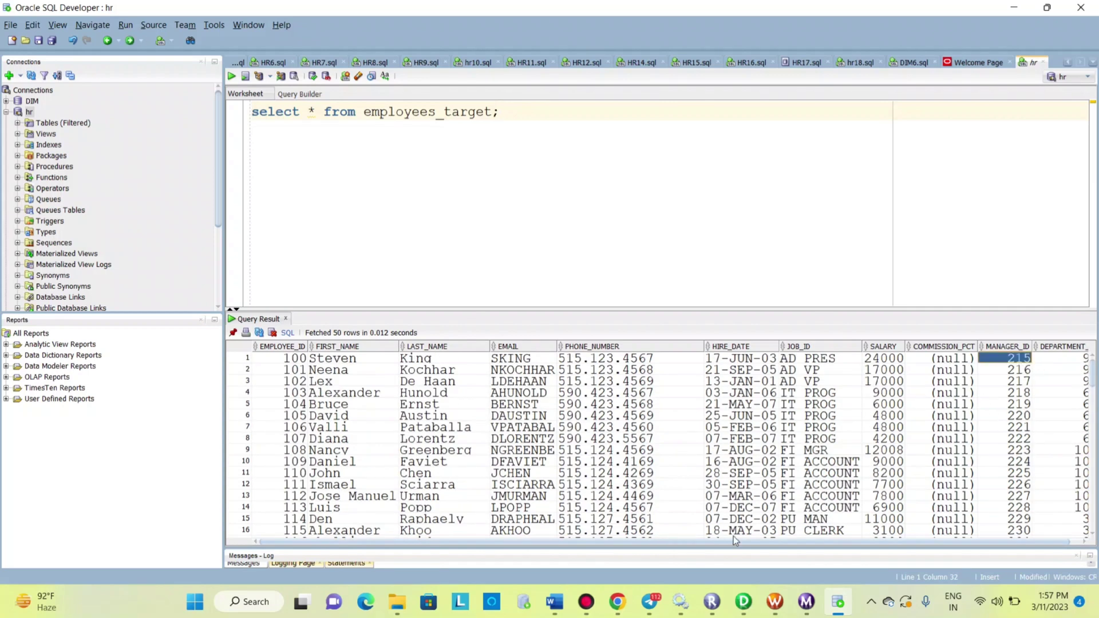
# Switch back to PowerCenter Designer and review the Start Value and Current Value properties of seq_example without changing them.
pyautogui.moveTo(757, 597)
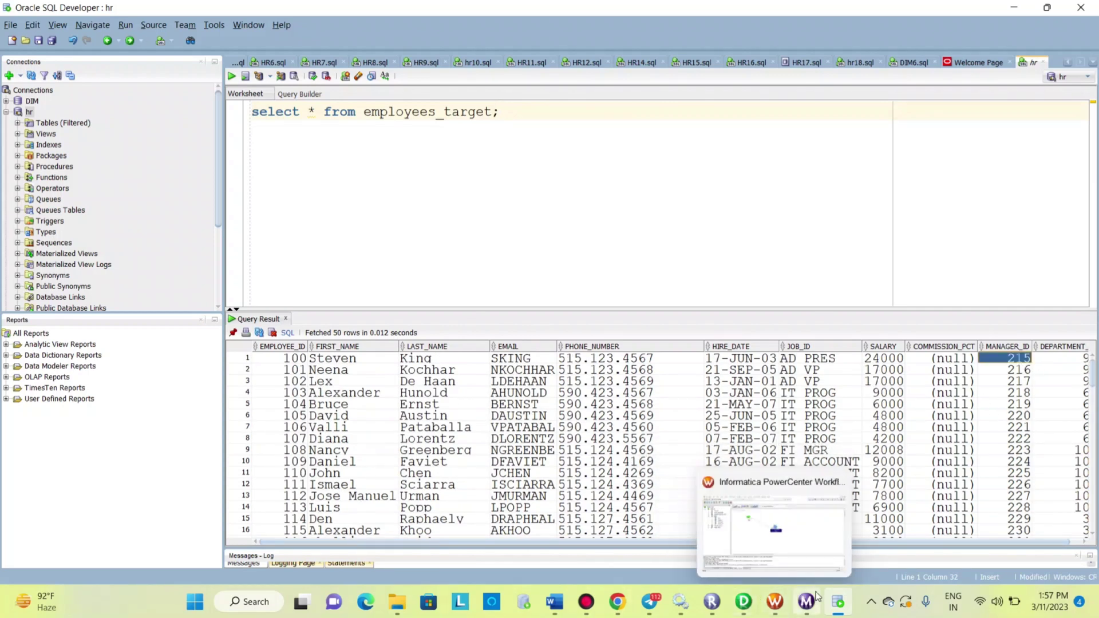
pyautogui.click(834, 610)
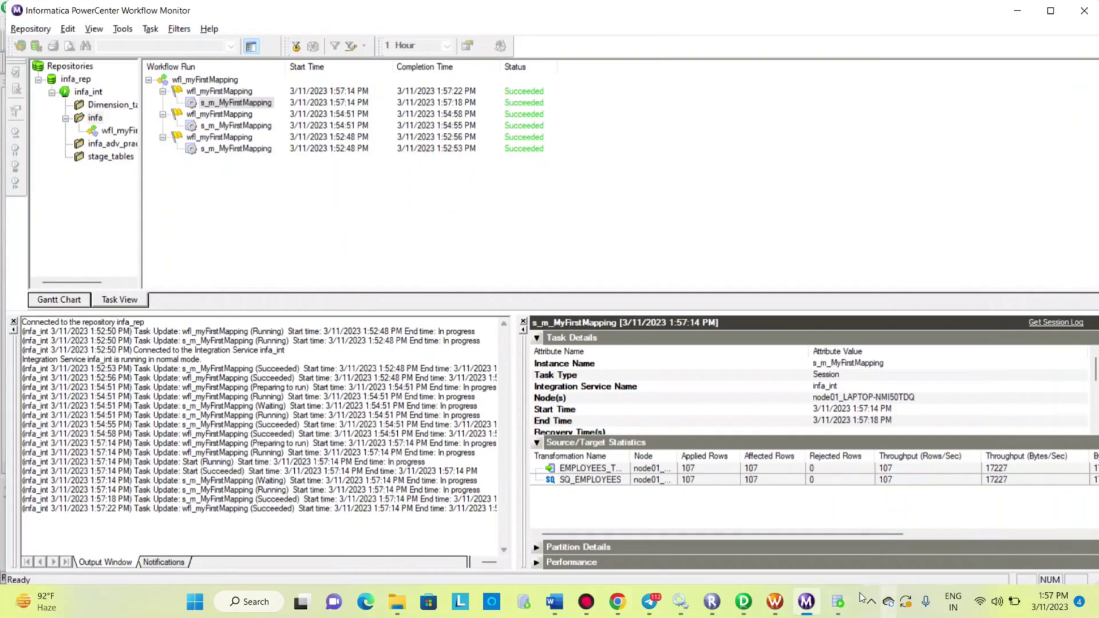
pyautogui.click(744, 602)
pyautogui.doubleClick(445, 141)
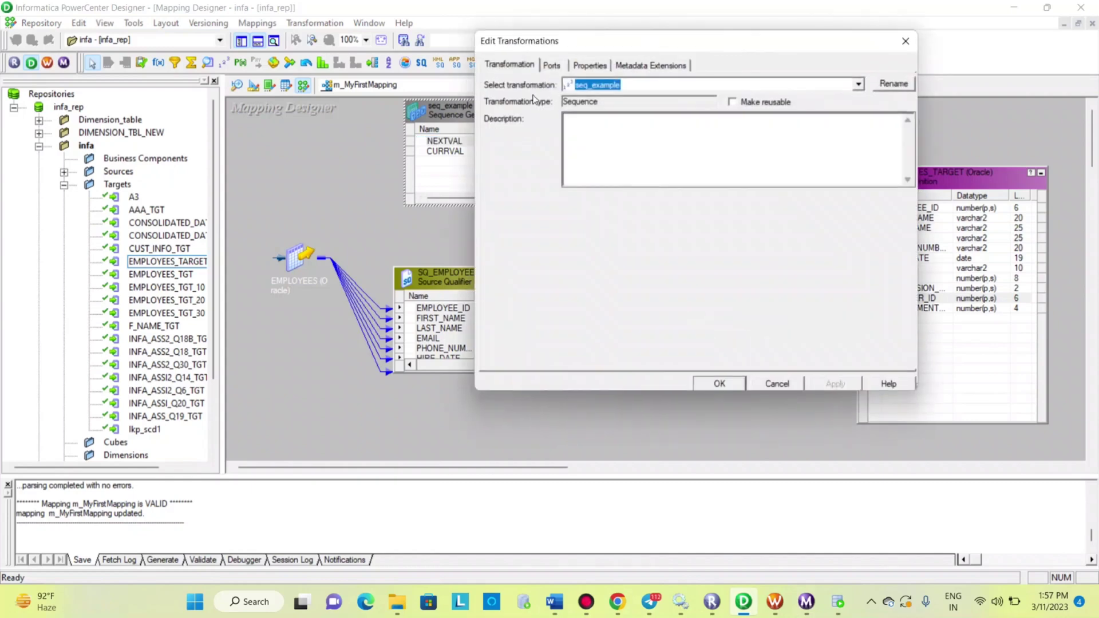
pyautogui.click(589, 65)
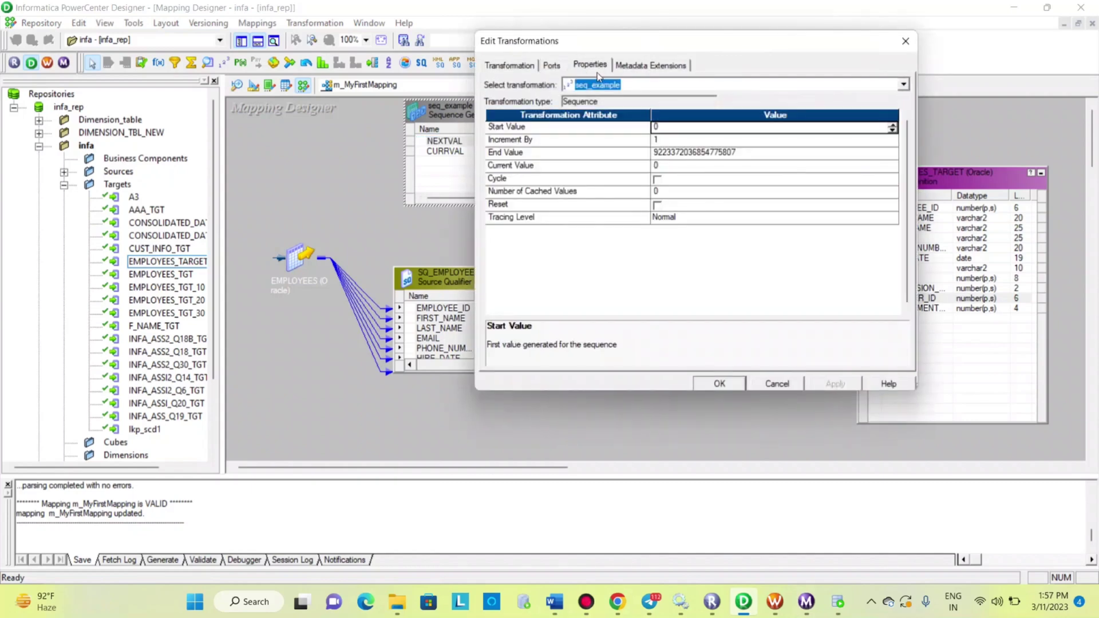
pyautogui.click(668, 171)
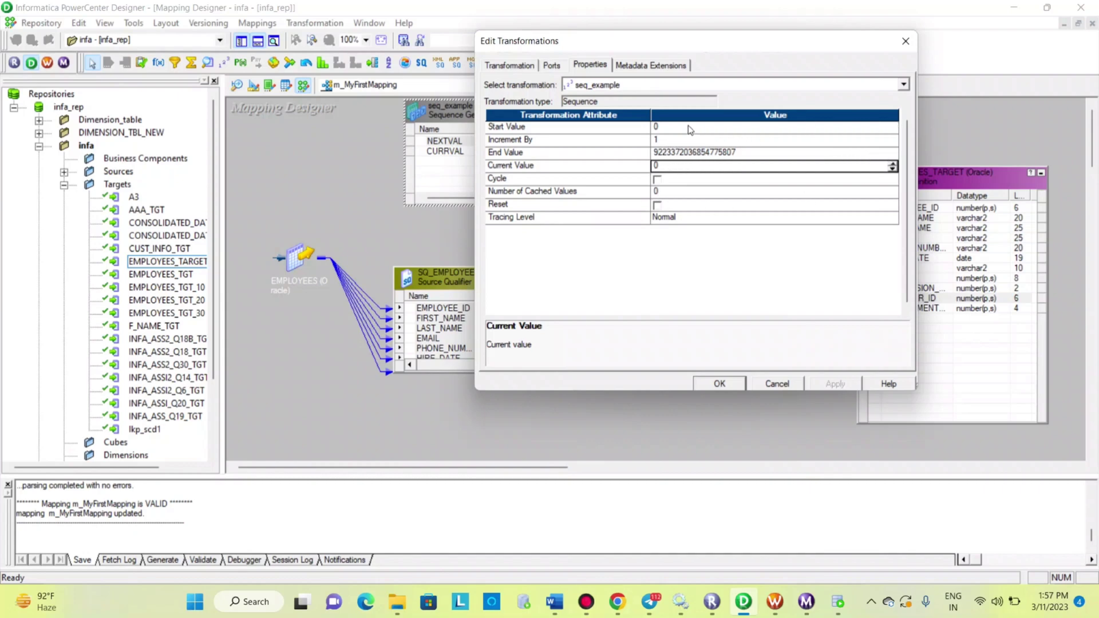
pyautogui.click(779, 385)
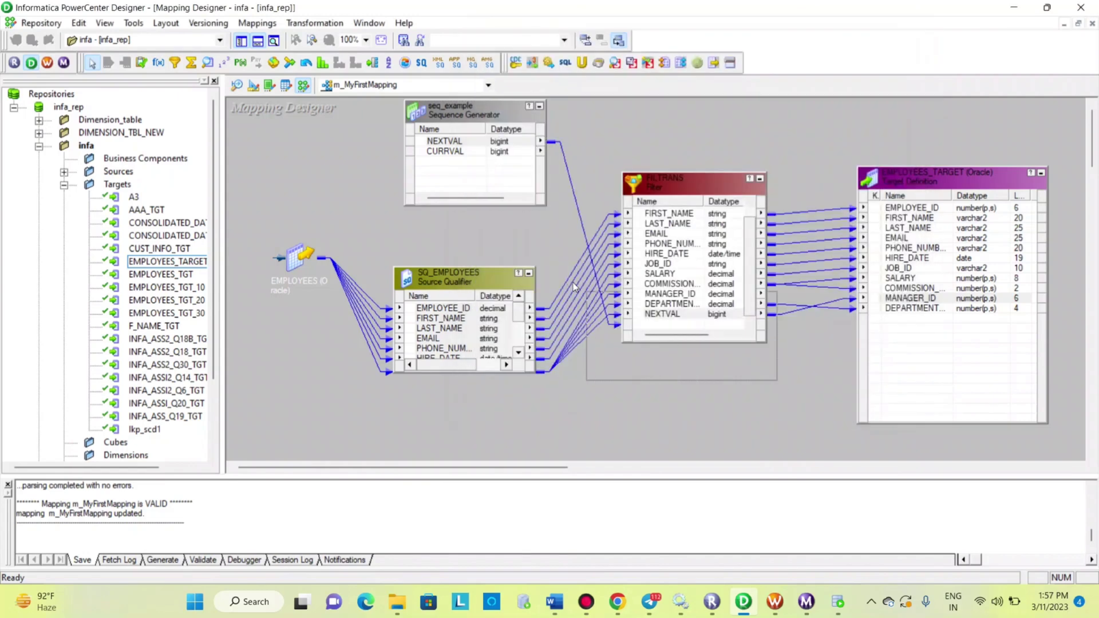
# Delete the link from seq_example's NEXTVAL to the Filter and relink it to the Filter's NEXTVAL port.
pyautogui.click(575, 189)
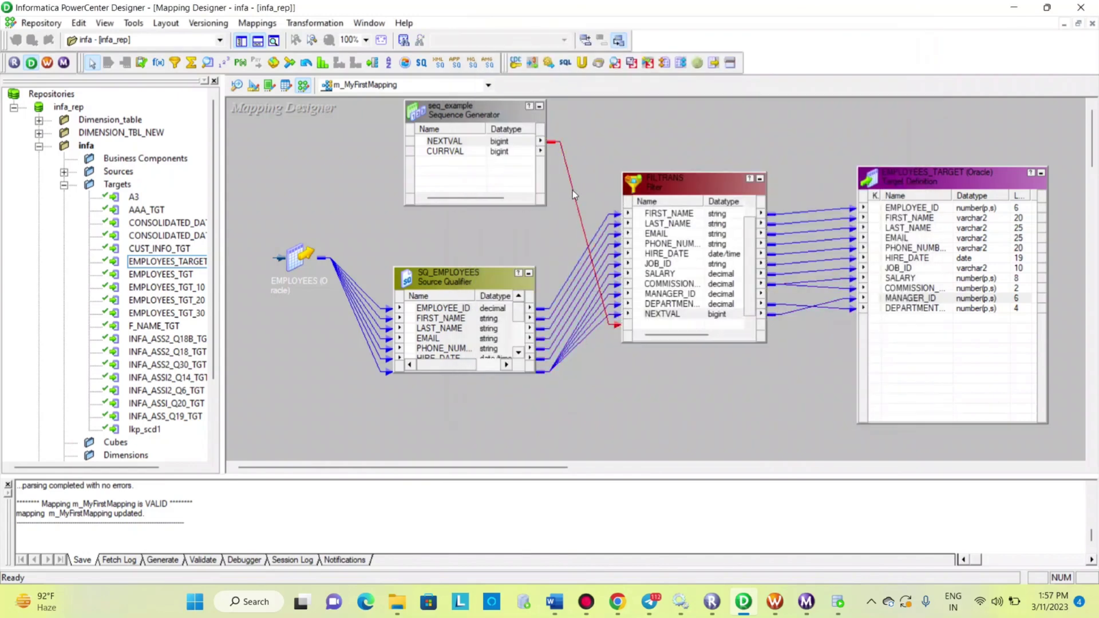
pyautogui.click(569, 197)
pyautogui.click(571, 195)
pyautogui.press('Delete')
pyautogui.moveTo(421, 143); pyautogui.dragTo(636, 314)
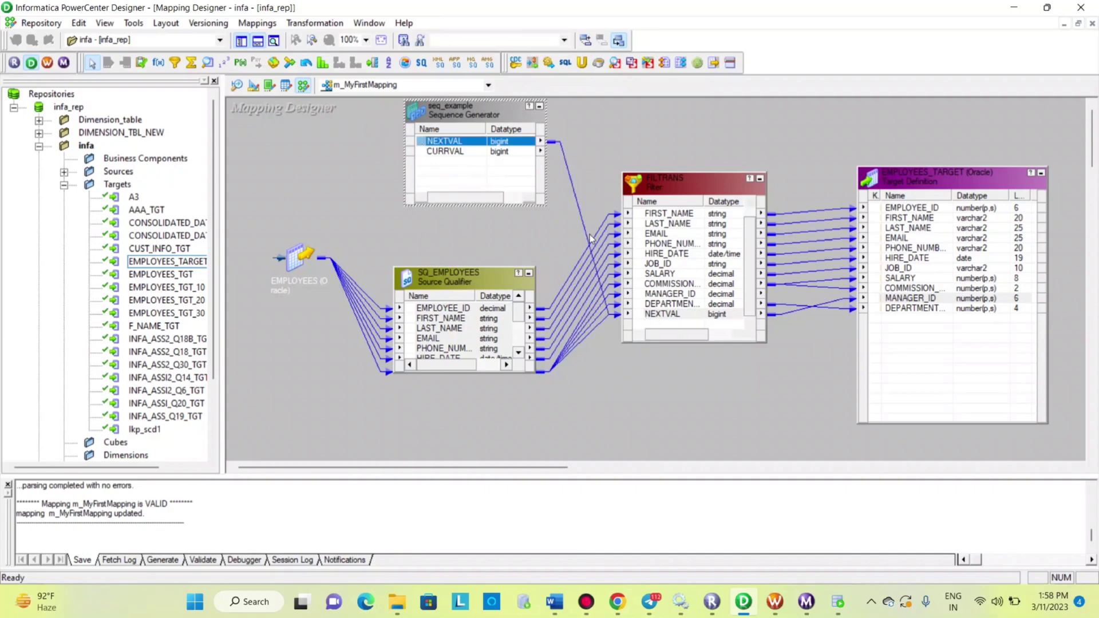
# Delete the link between seq_example and the Filter, and remove the seq_example Sequence Generator from the mapping.
pyautogui.click(569, 168)
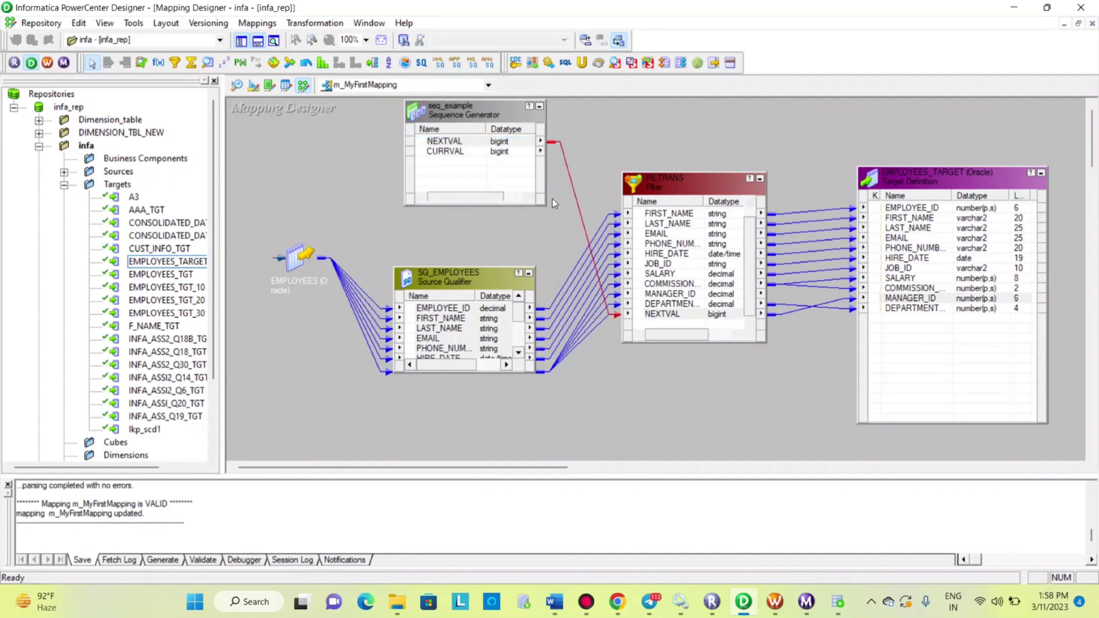
pyautogui.press('Delete')
pyautogui.click(495, 110)
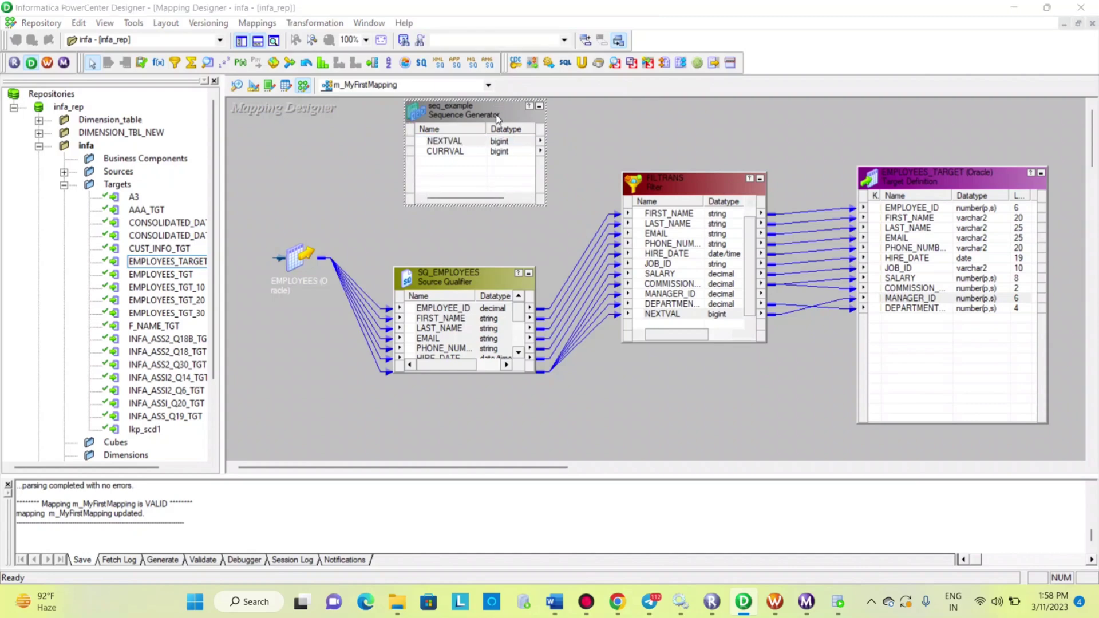
pyautogui.press('Delete')
pyautogui.press('Return')
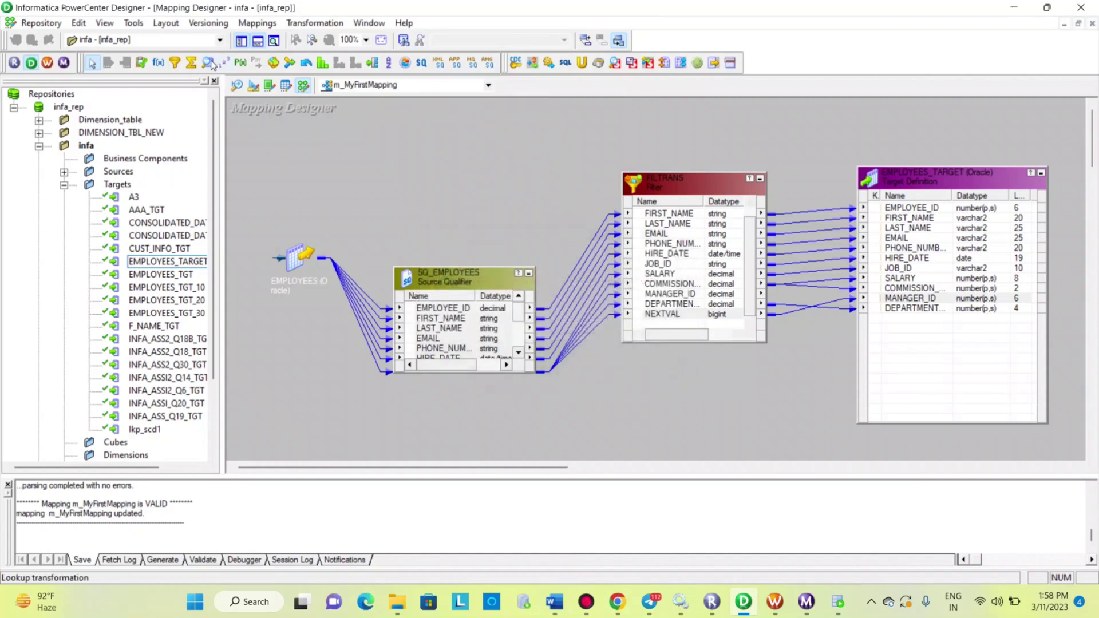
# Add a new Sequence Generator above the Source Qualifier, link its NEXTVAL to the Filter's NEXTVAL port, and save the mapping.
pyautogui.click(223, 64)
pyautogui.click(438, 116)
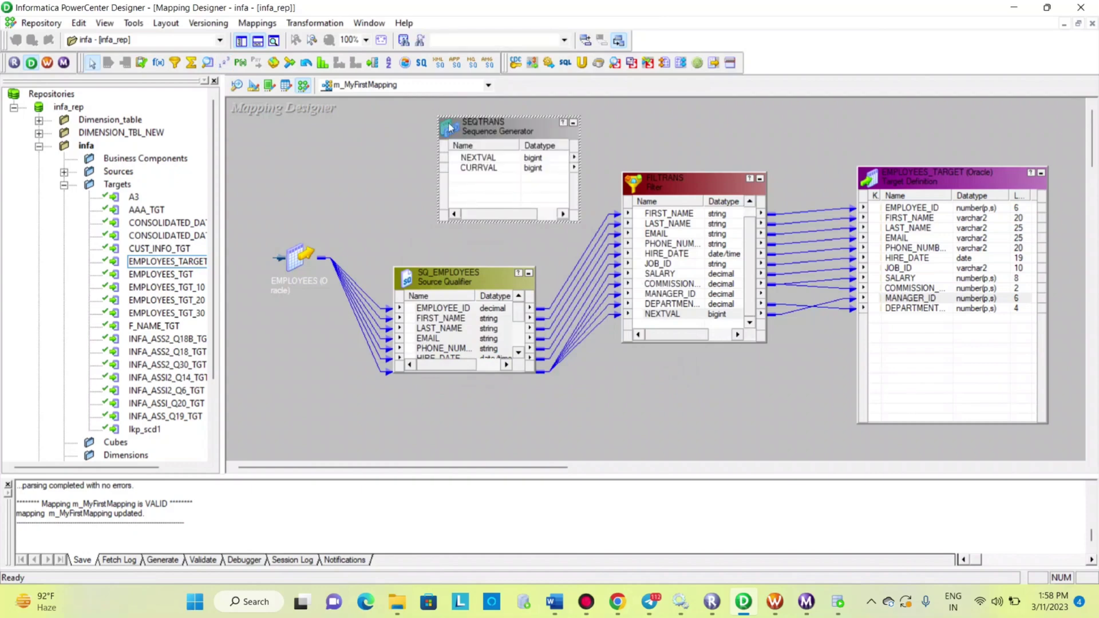
pyautogui.moveTo(463, 162); pyautogui.dragTo(645, 318)
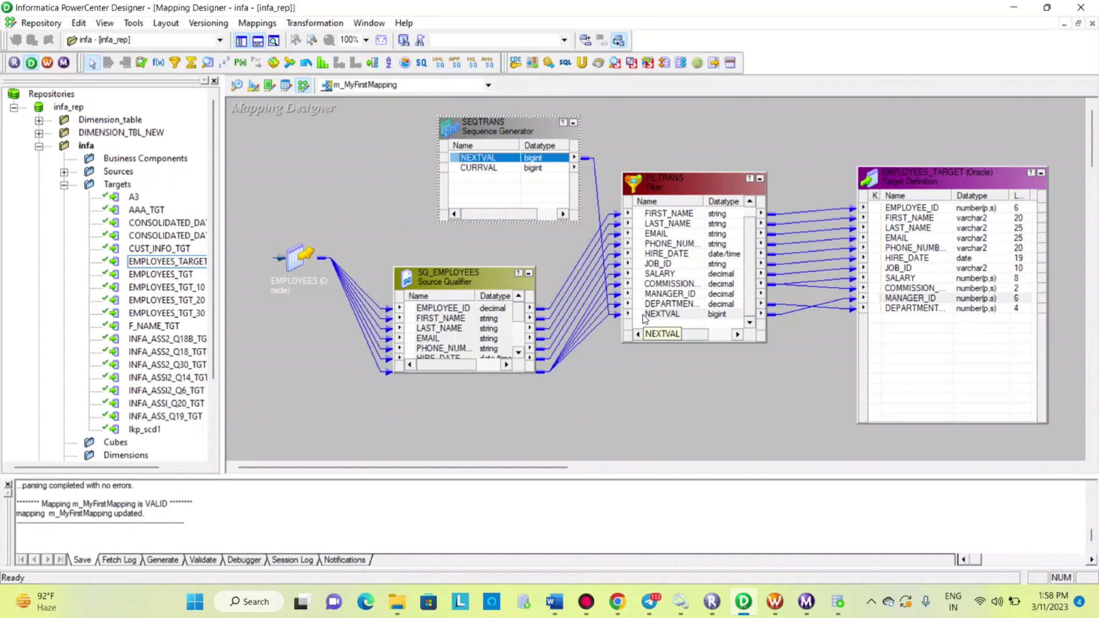
pyautogui.hotkey('ctrl', 's')
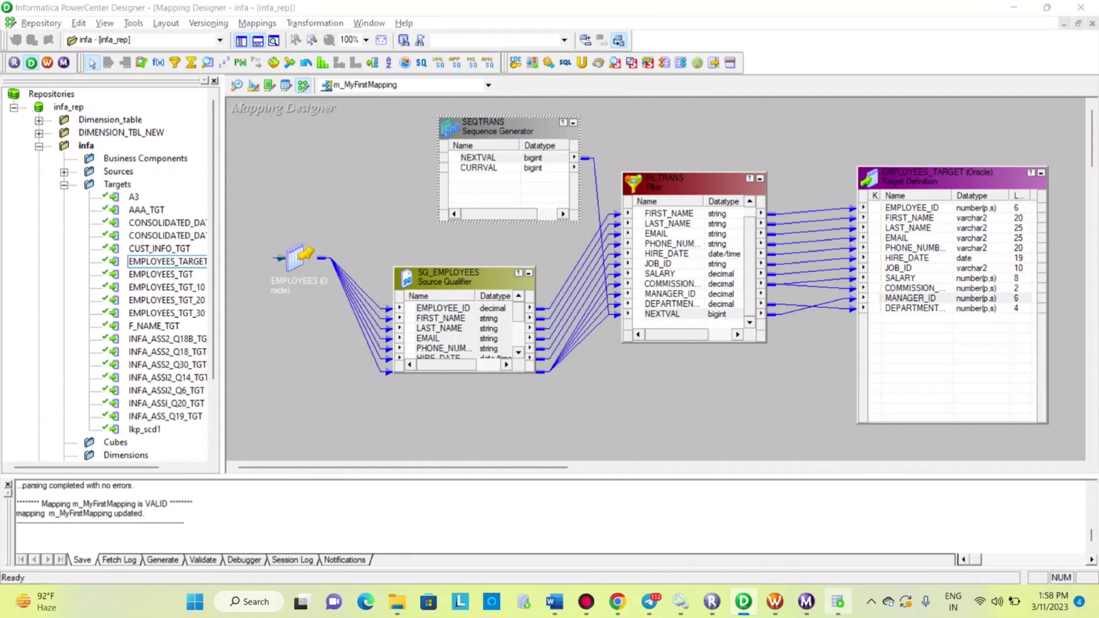
# Switch to Workflow Manager, refresh the mapping of the s_m_MyFirstMapping session, and save the workflow.
pyautogui.click(806, 601)
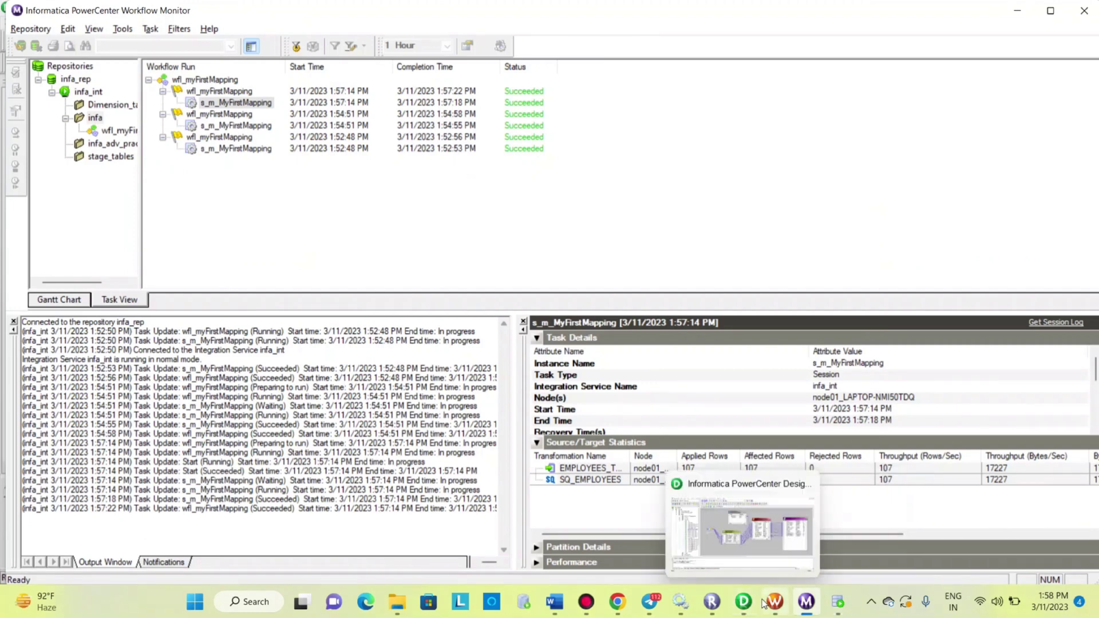
pyautogui.click(774, 602)
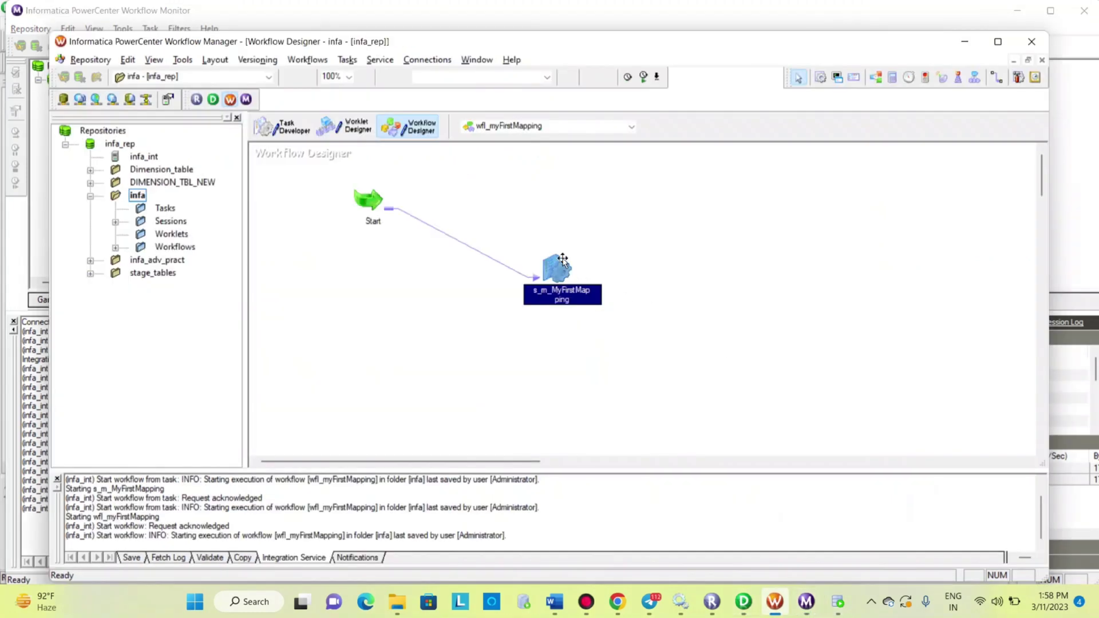
pyautogui.rightClick(560, 257)
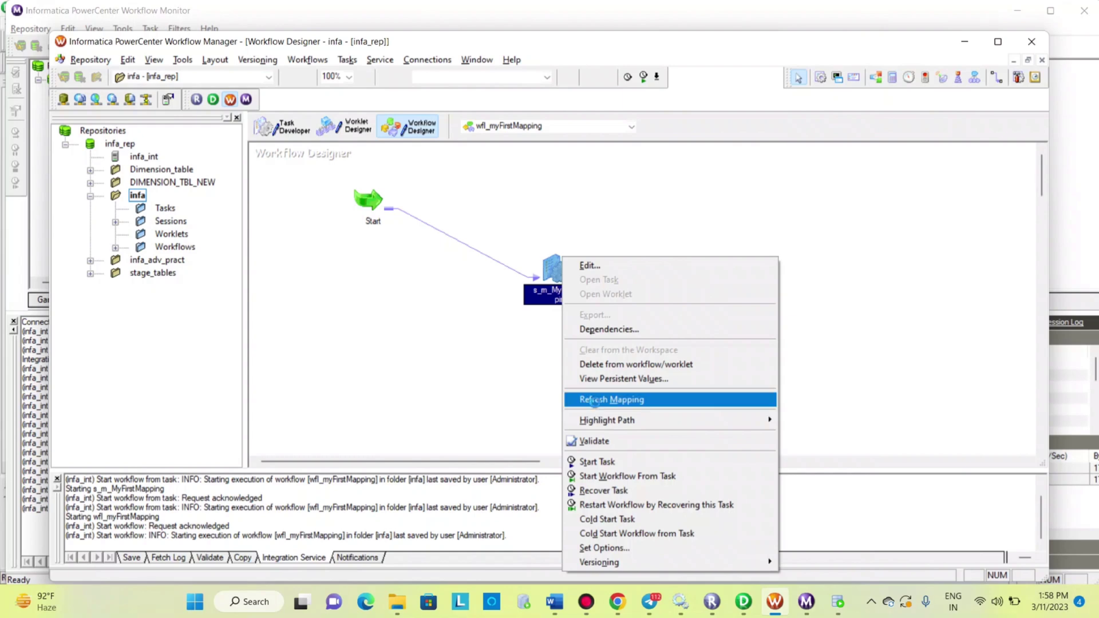
pyautogui.click(595, 401)
pyautogui.click(499, 343)
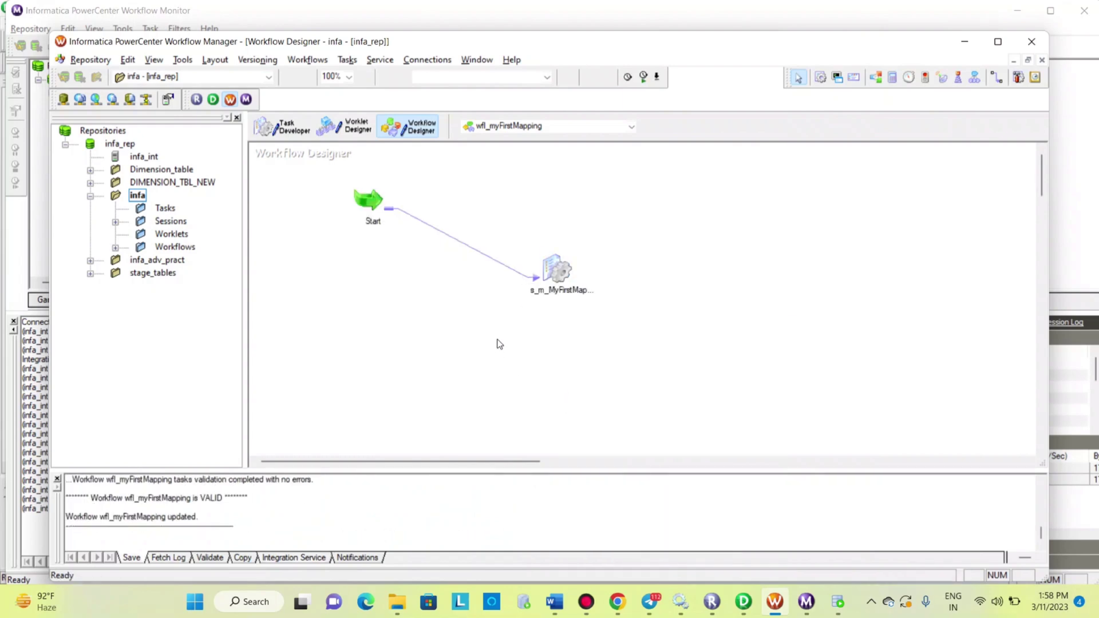
# Start wfl_myFirstMapping and check the new session run's source and target row statistics in Workflow Monitor.
pyautogui.rightClick(500, 344)
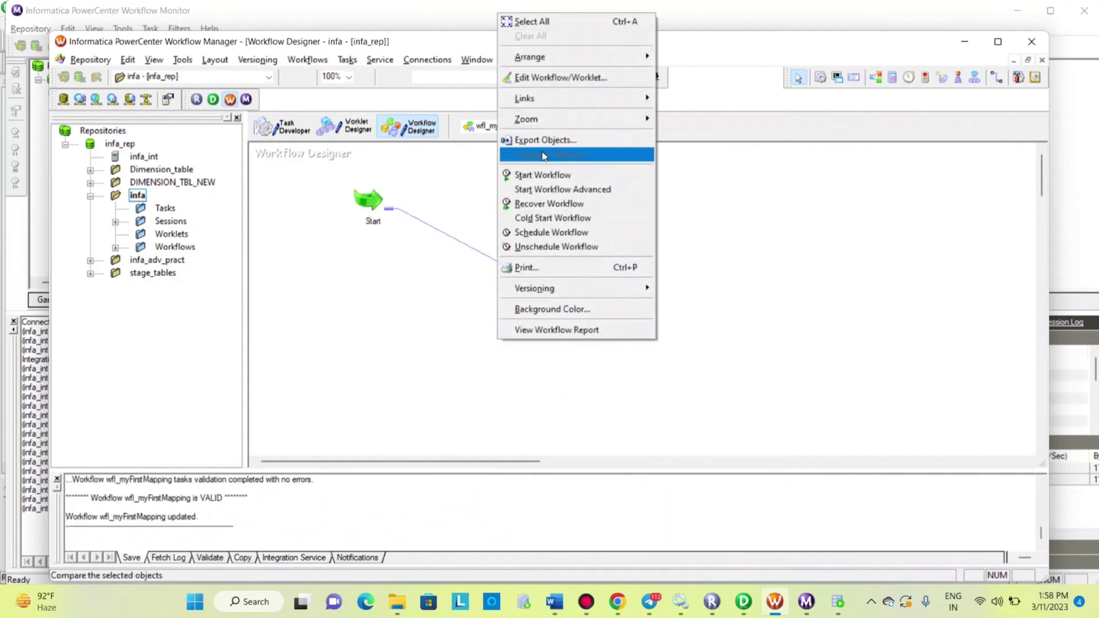
pyautogui.click(553, 175)
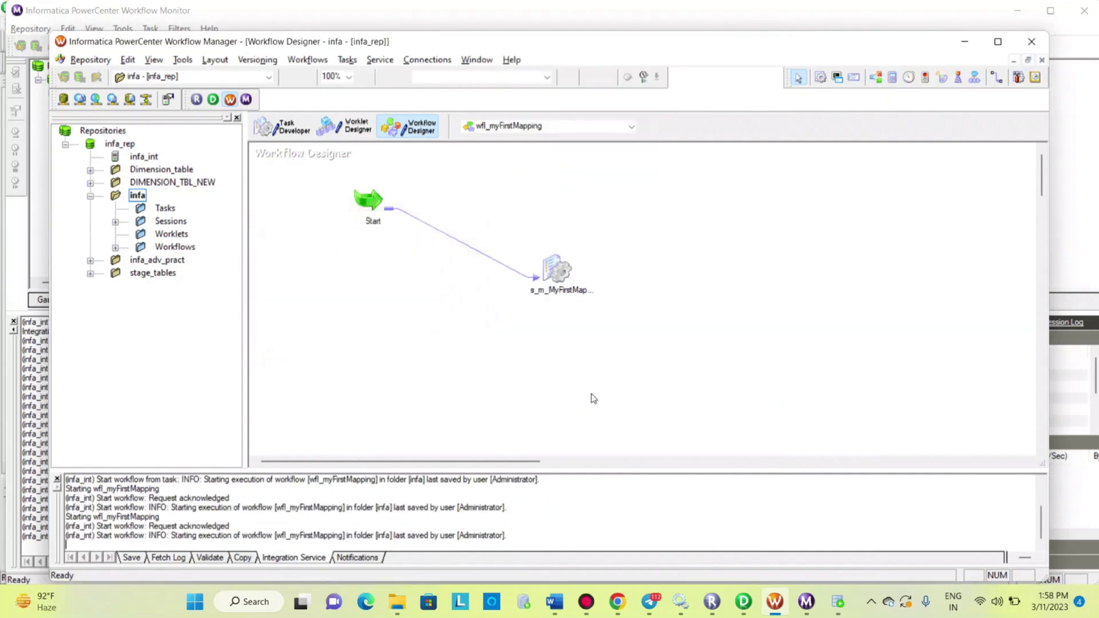
pyautogui.click(807, 597)
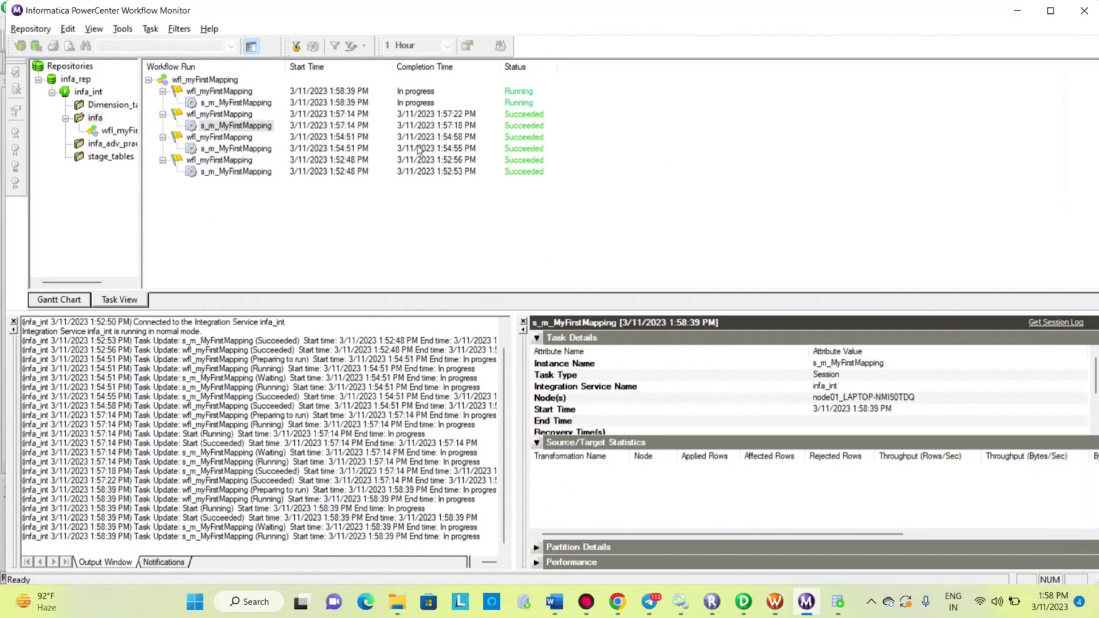
pyautogui.click(265, 103)
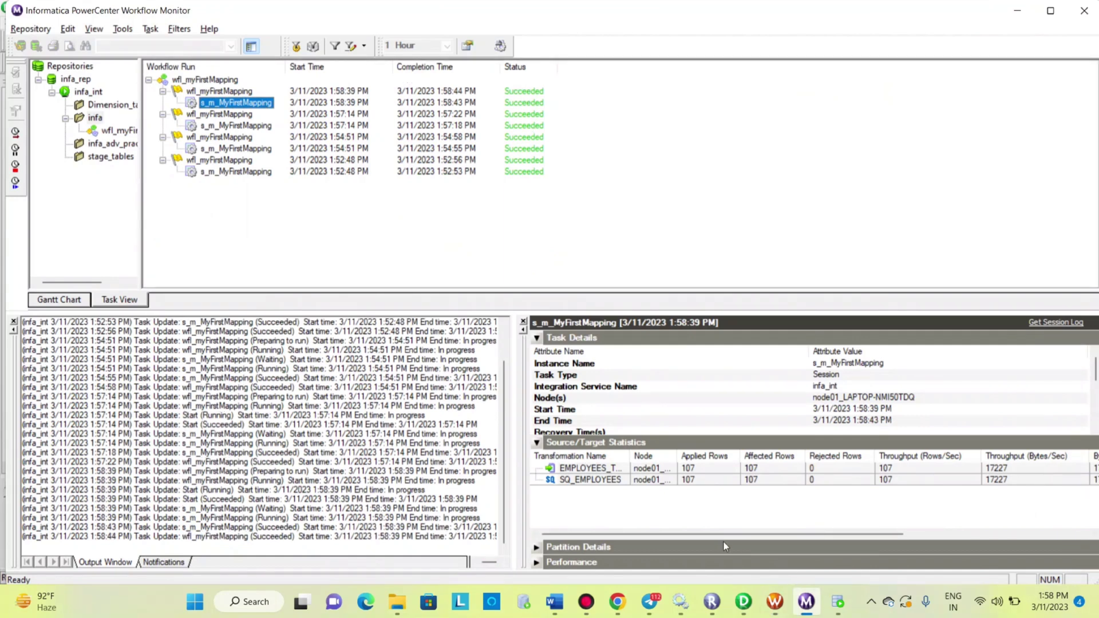
pyautogui.click(698, 481)
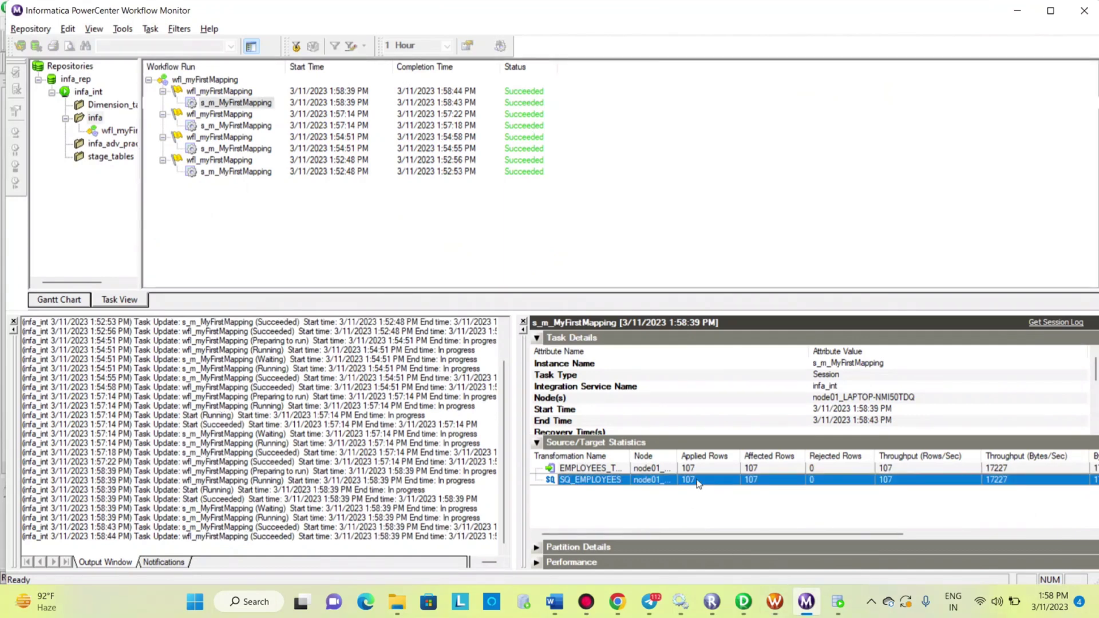
pyautogui.click(695, 470)
# Switch to Oracle SQL Developer and rerun the select query on employees_target to check the MANAGER_ID values.
pyautogui.click(836, 598)
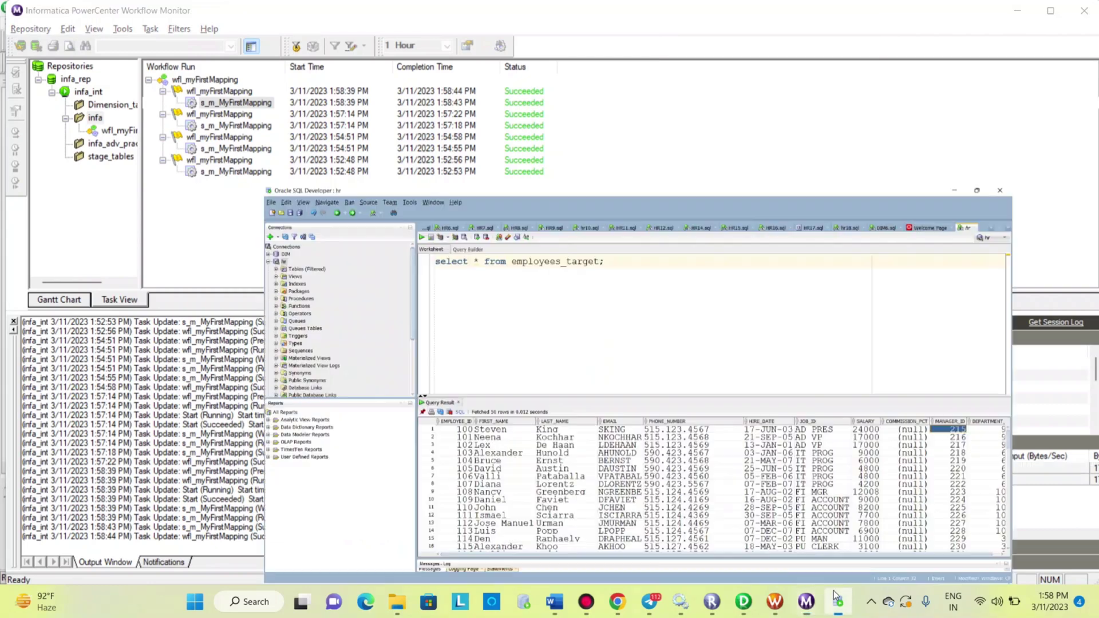
pyautogui.click(524, 115)
pyautogui.hotkey('ctrl', 'Return')
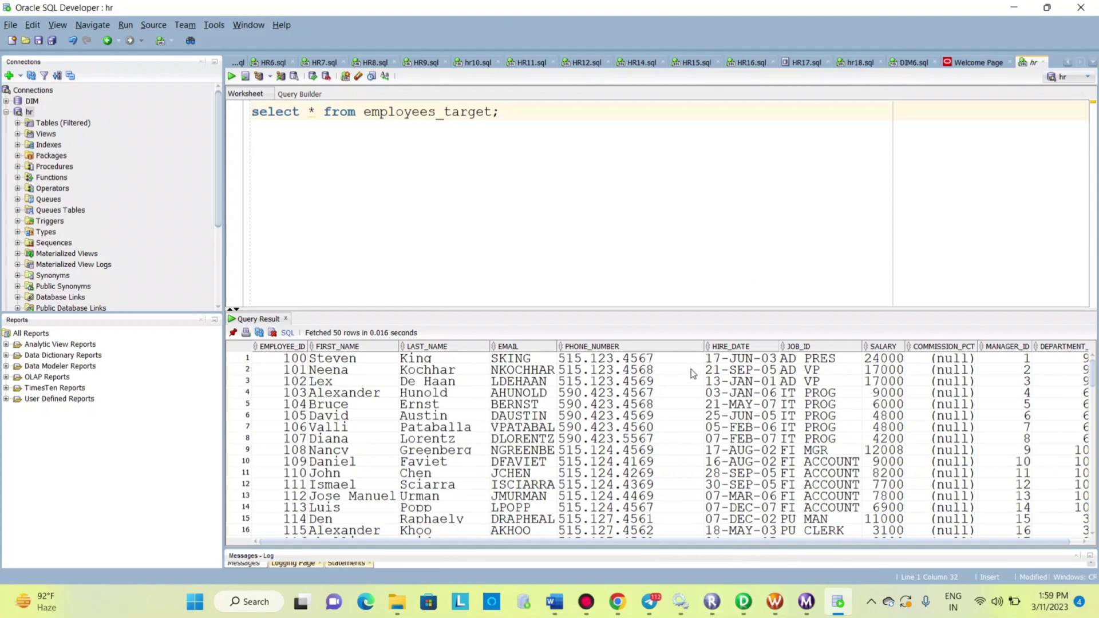
pyautogui.click(597, 605)
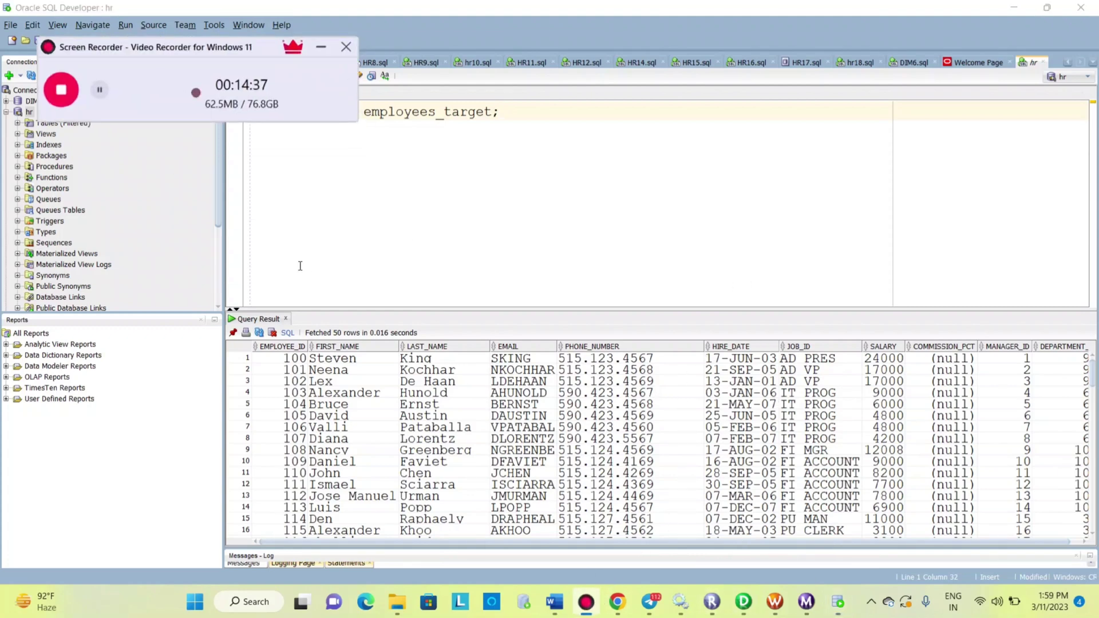